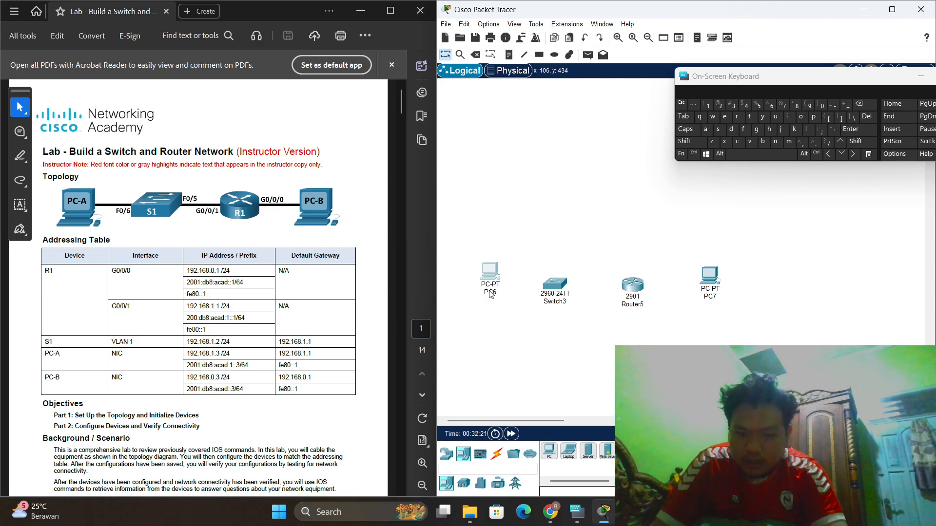
Step: Rename the leftmost PC as PC-A and the 2960 switch as S1
left_click(486, 292)
key("Right")
type("-")
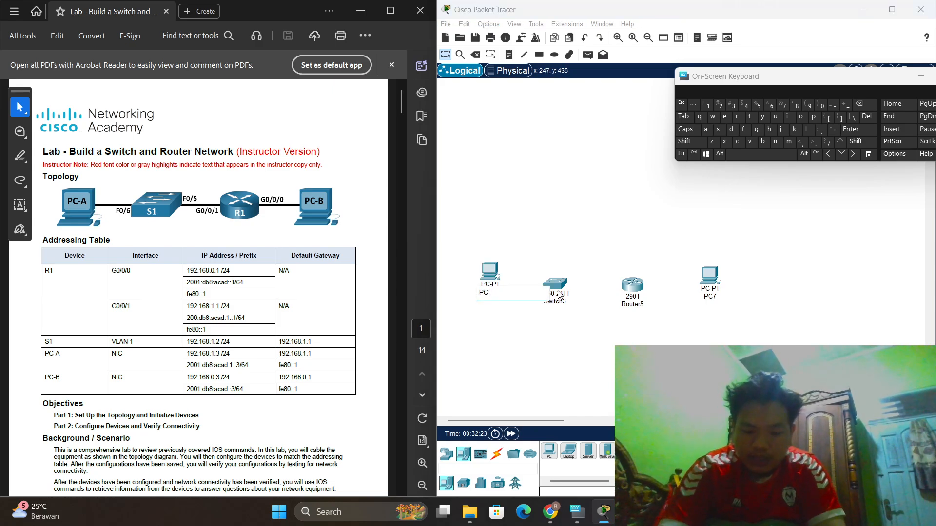
type("A")
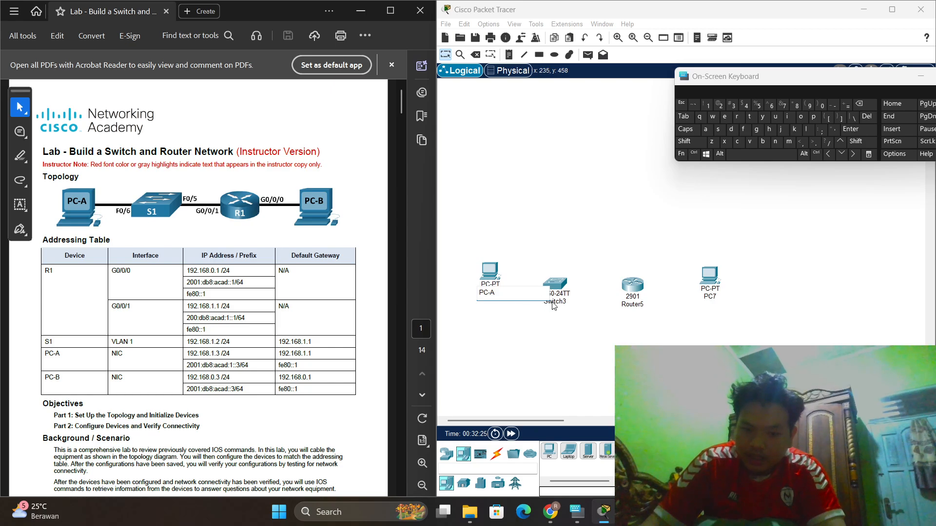
left_click(554, 302)
type("S")
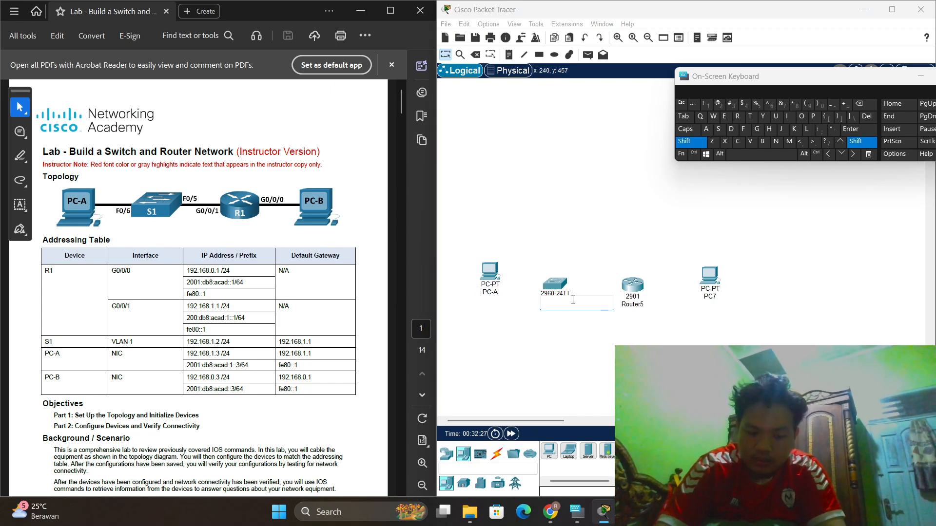
left_click(707, 105)
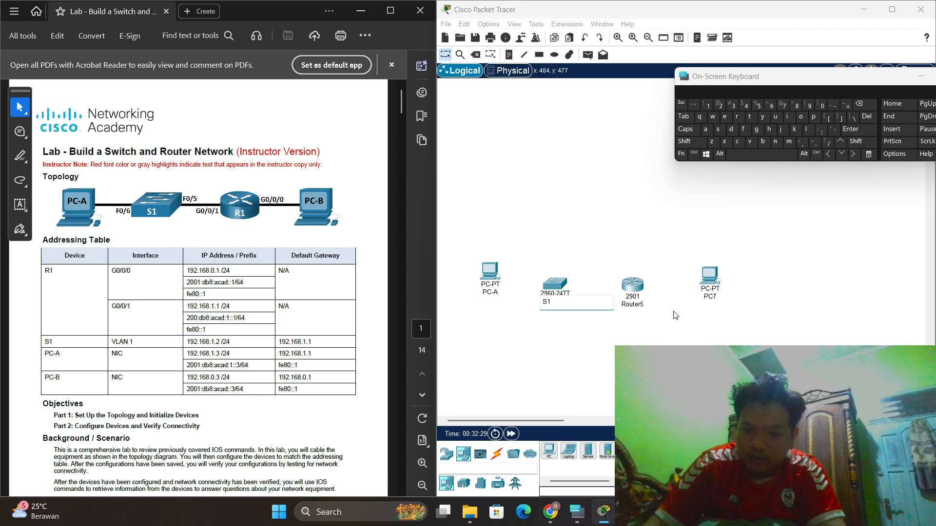
Step: Rename the 2901 router as R1 and the PC beside it as PC-B
left_click(632, 305)
key("BackSpace")
left_click(681, 144)
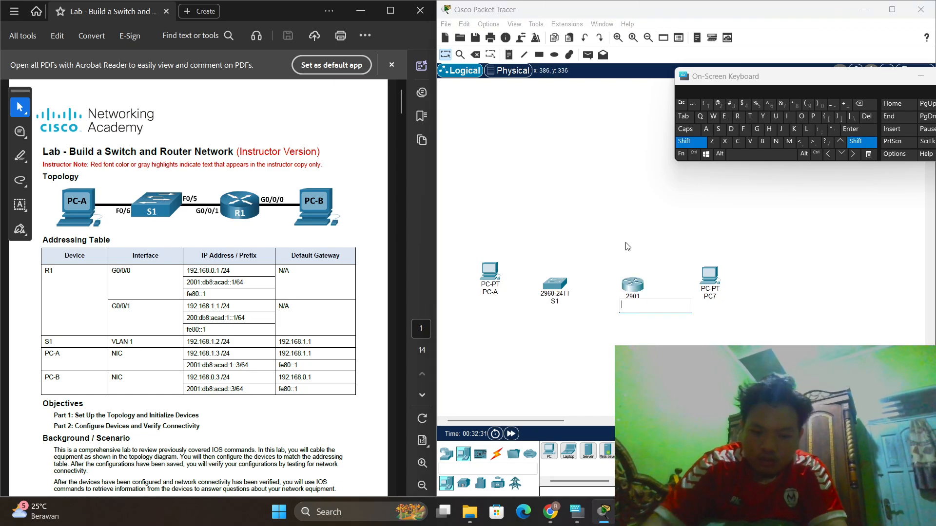
left_click(739, 117)
left_click(706, 105)
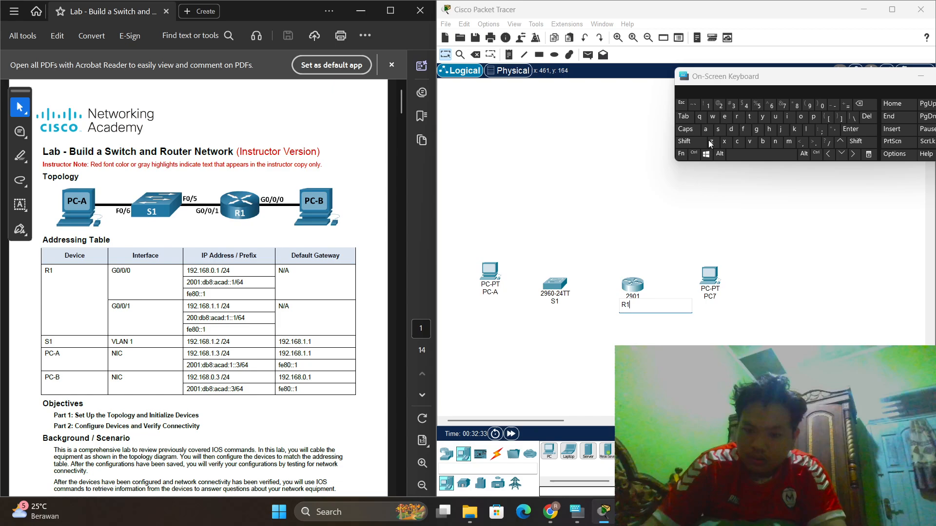
left_click(717, 294)
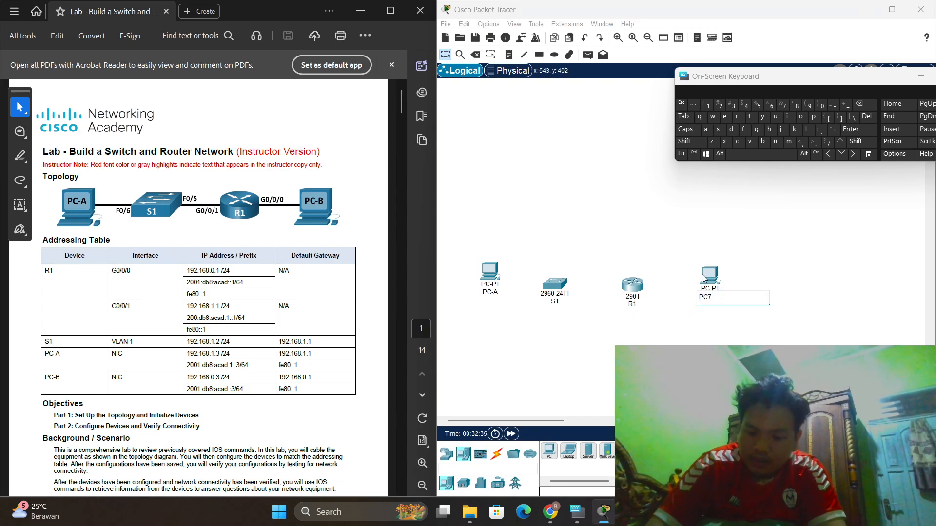
key("shift")
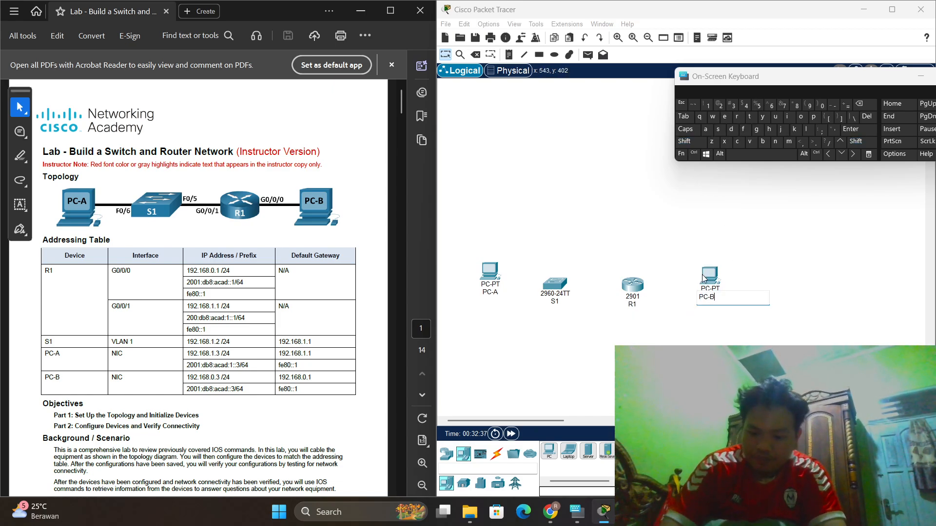
key("Return")
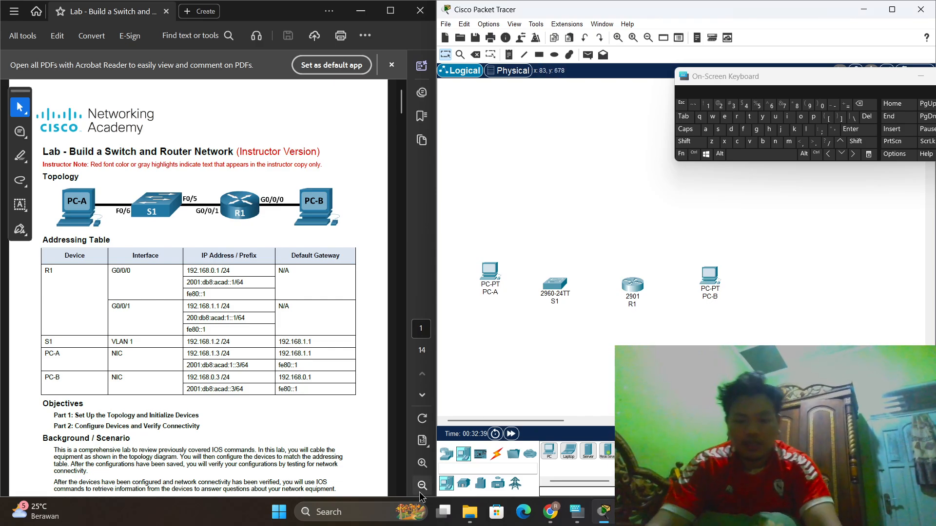
Step: Connect PC-A to FastEthernet0/6 on S1 with a copper straight-through cable
left_click(497, 454)
left_click(584, 456)
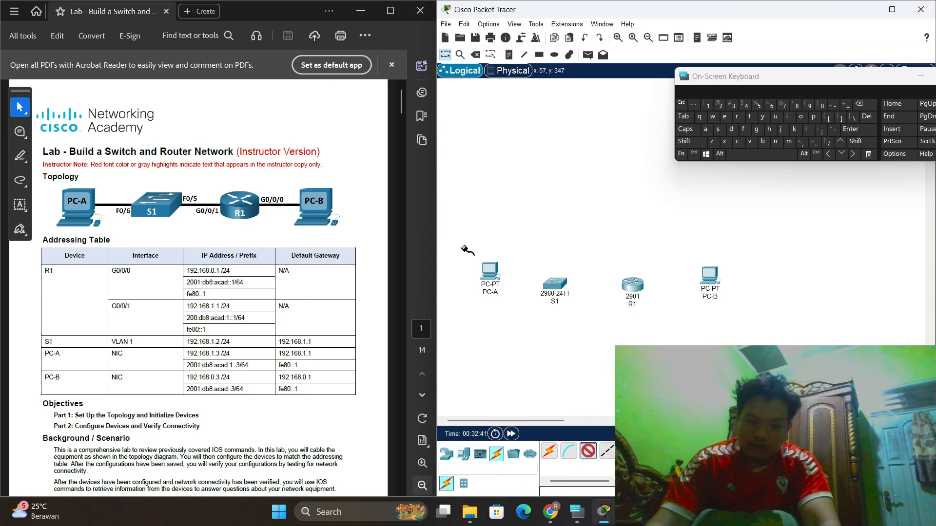
left_click(489, 271)
left_click(535, 310)
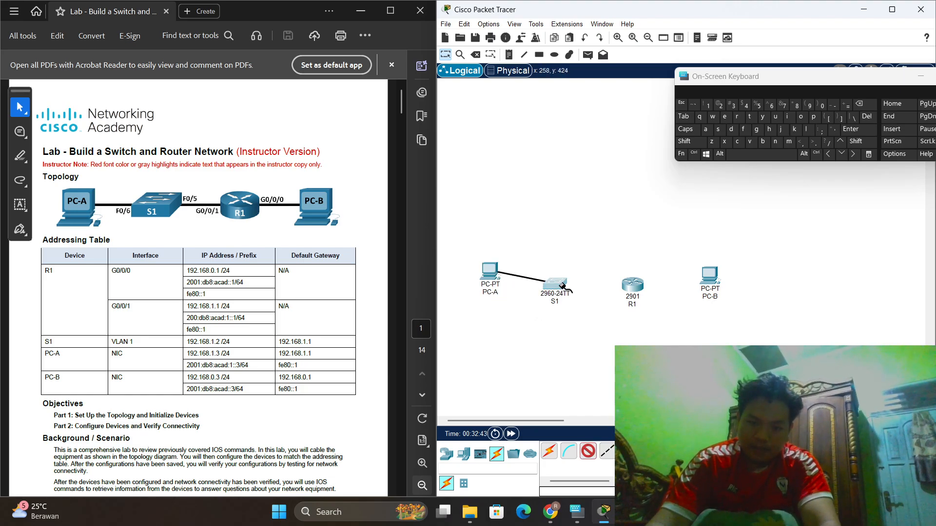
left_click(553, 285)
left_click(596, 77)
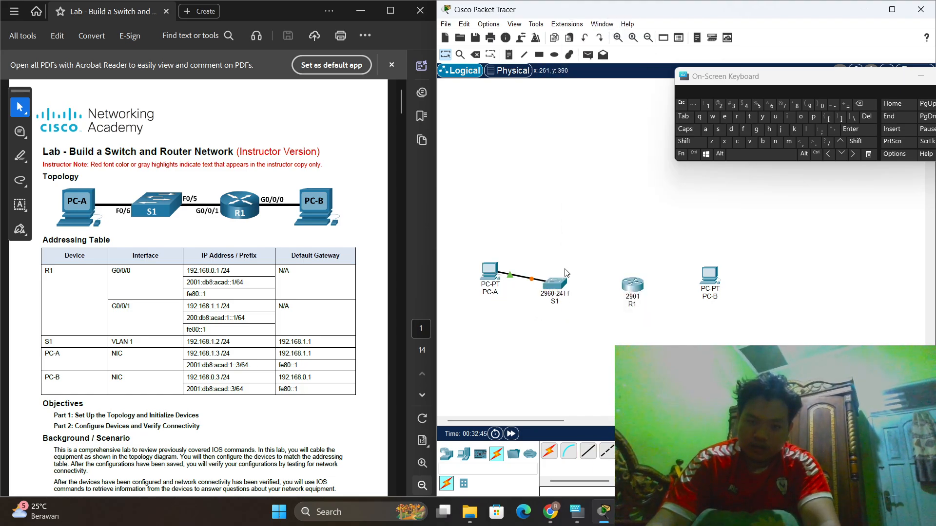
Step: Connect FastEthernet0/5 on S1 to GigabitEthernet0/1 on R1 with a copper straight-through cable
left_click(553, 288)
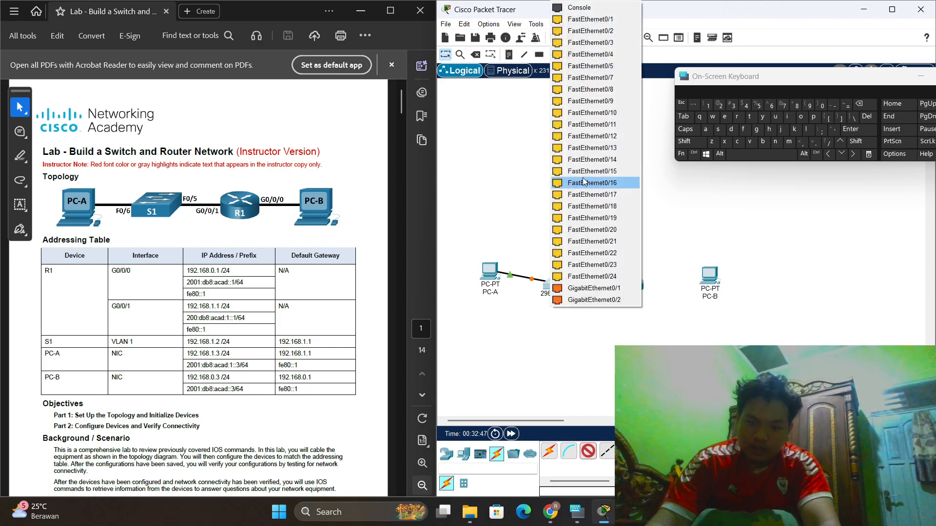
left_click(593, 66)
left_click(632, 284)
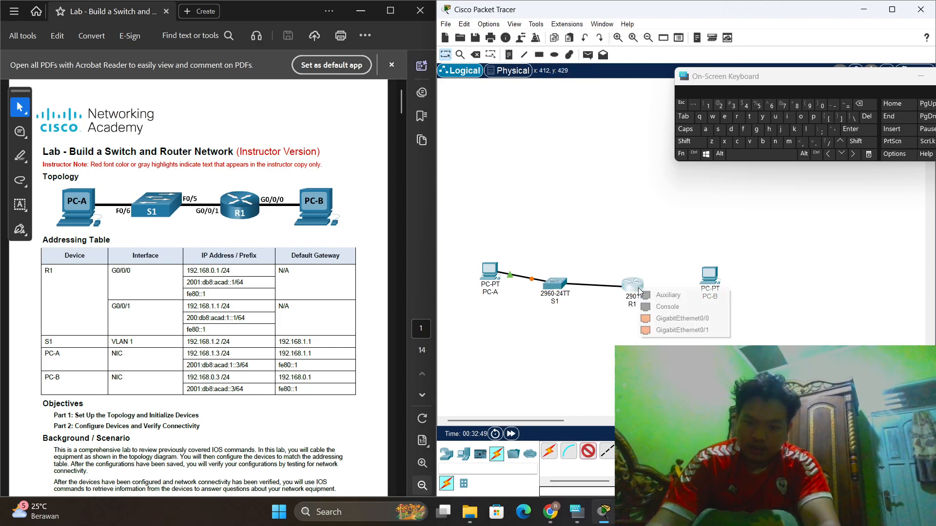
left_click(662, 330)
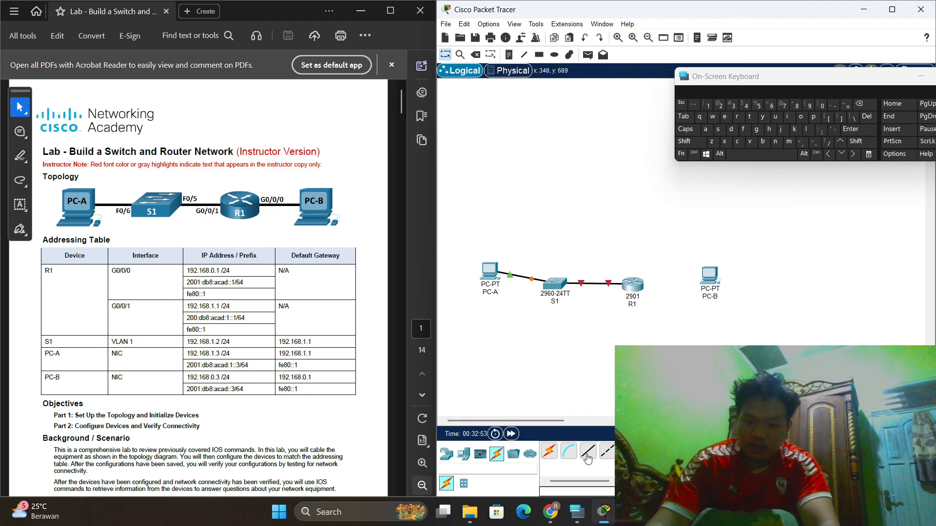
Step: Connect GigabitEthernet0/0 on R1 to PC-B with a copper straight-through cable
left_click(629, 295)
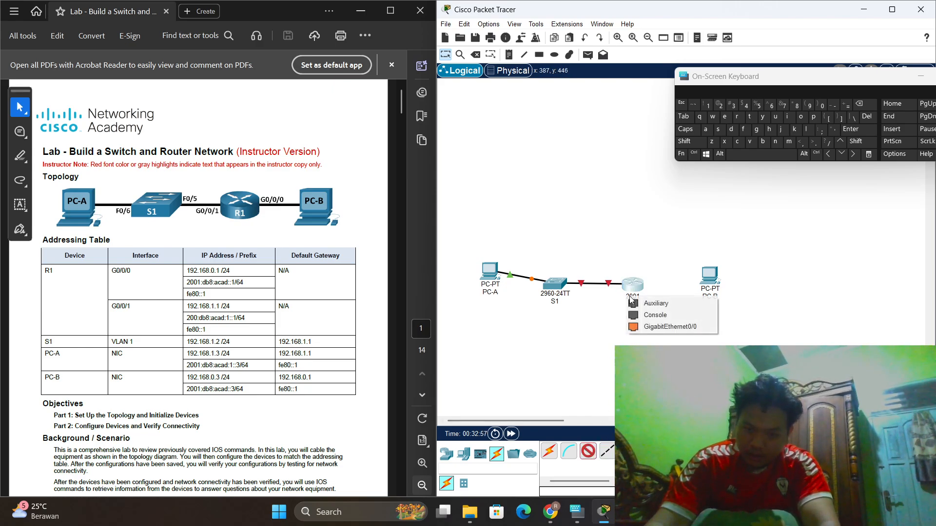
left_click(654, 335)
left_click(638, 287)
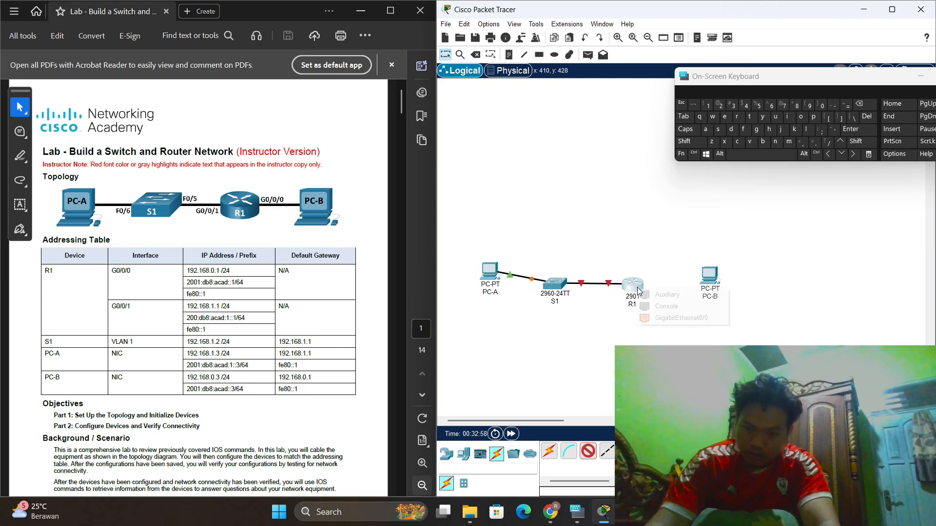
left_click(650, 320)
left_click(705, 275)
left_click(737, 317)
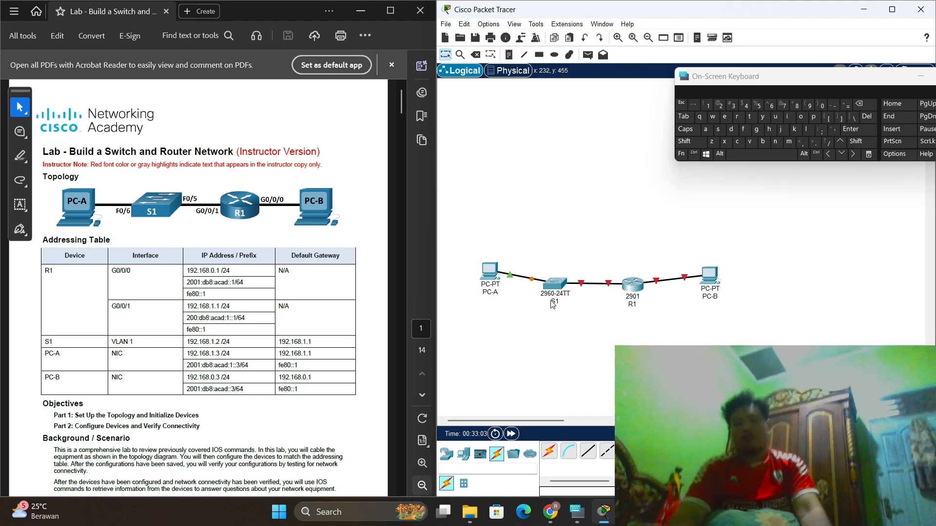
Step: Open PC-A's IP configuration and paste 92.168.1.3 from the lab's addressing table as its IPv4 address, with the default subnet mask filled in
mouse_move(553, 303)
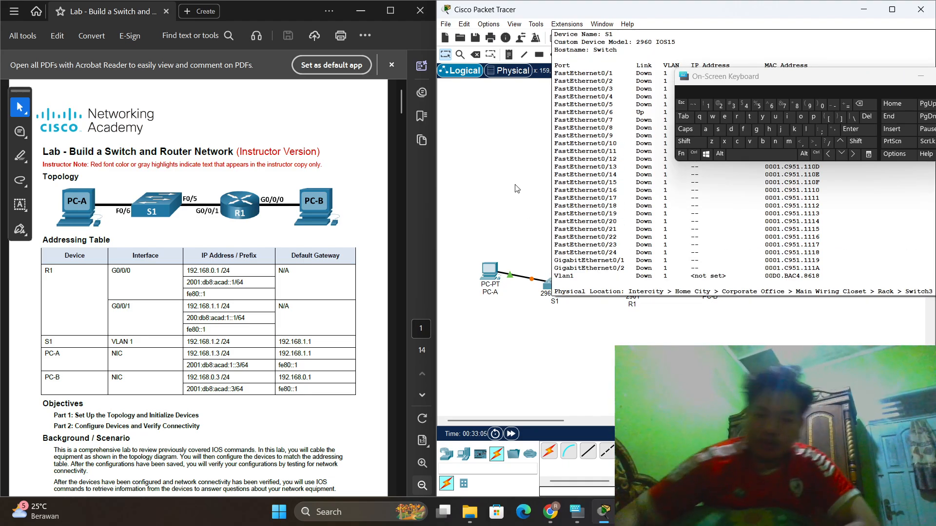
left_click(490, 272)
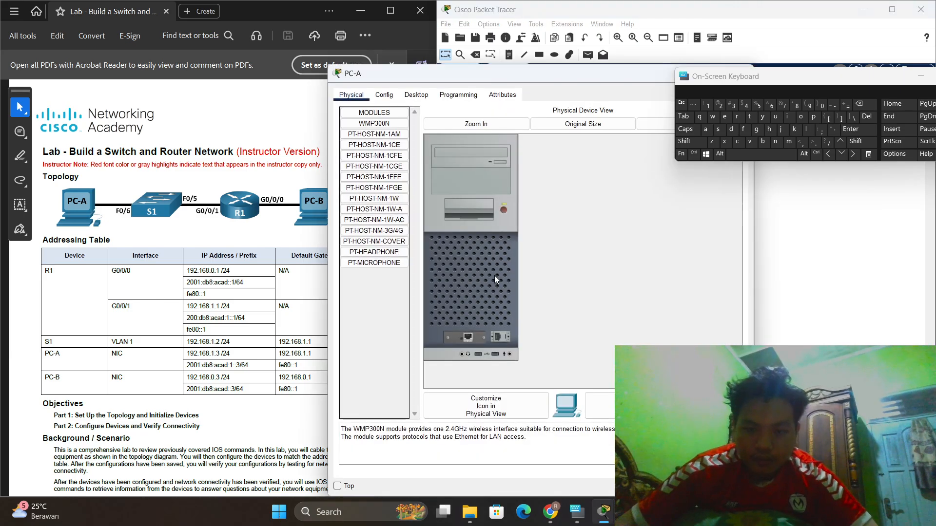
left_click(427, 95)
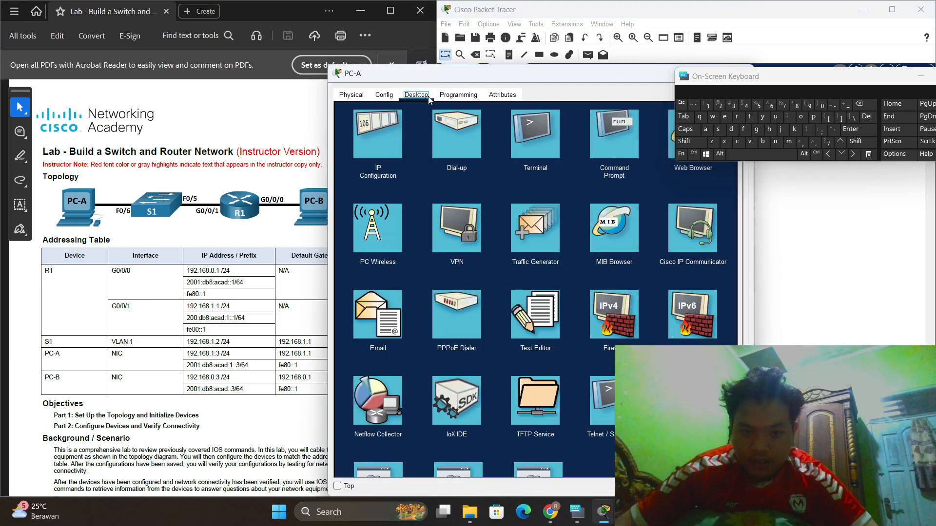
left_click(397, 139)
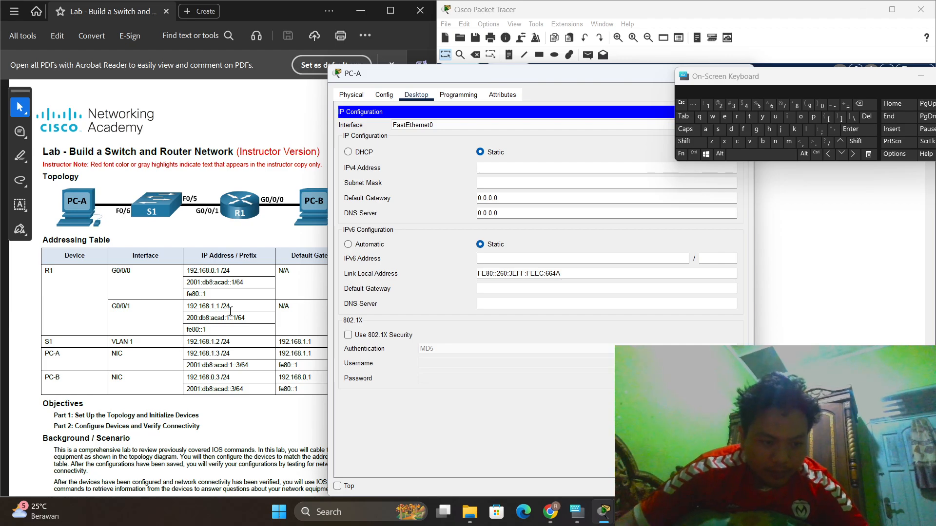
left_click(190, 354)
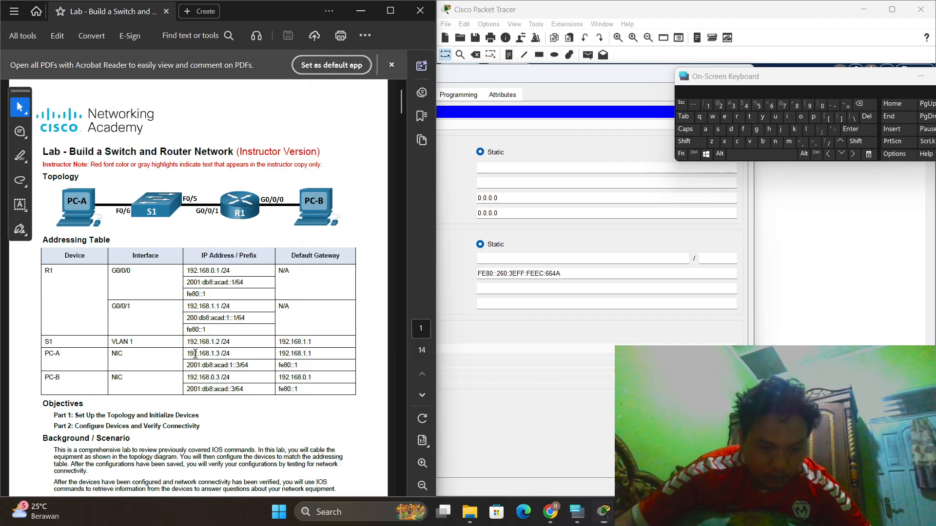
left_click_drag(190, 354, 220, 353)
key("ctrl+c")
left_click(497, 167)
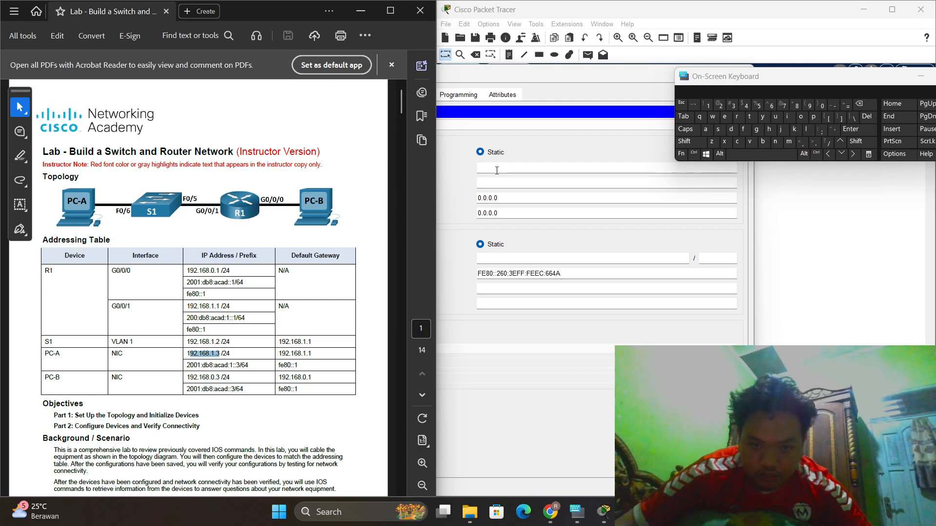
key("ctrl+v")
left_click(499, 183)
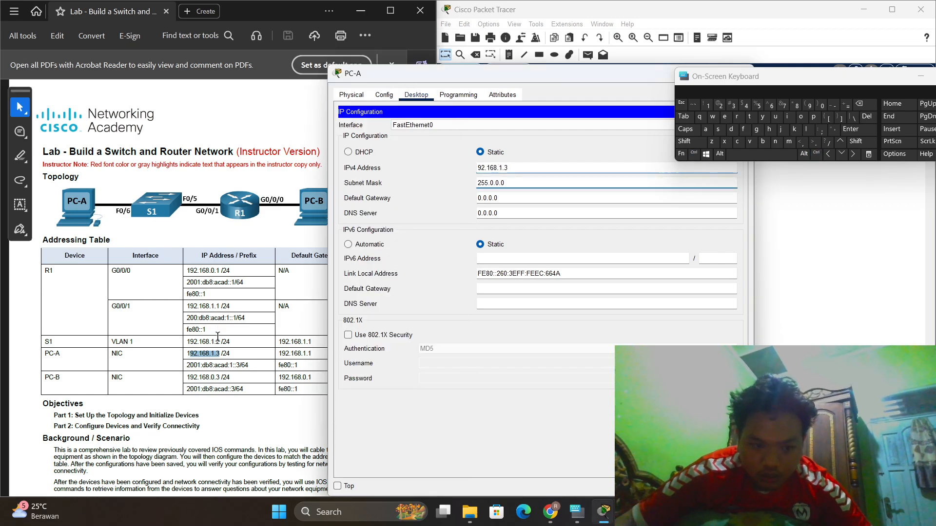
Step: Copy PC-A's default gateway 192.168.1.1 from the addressing table into its IPv4 configuration
left_click_drag(233, 344, 237, 351)
left_click(301, 347)
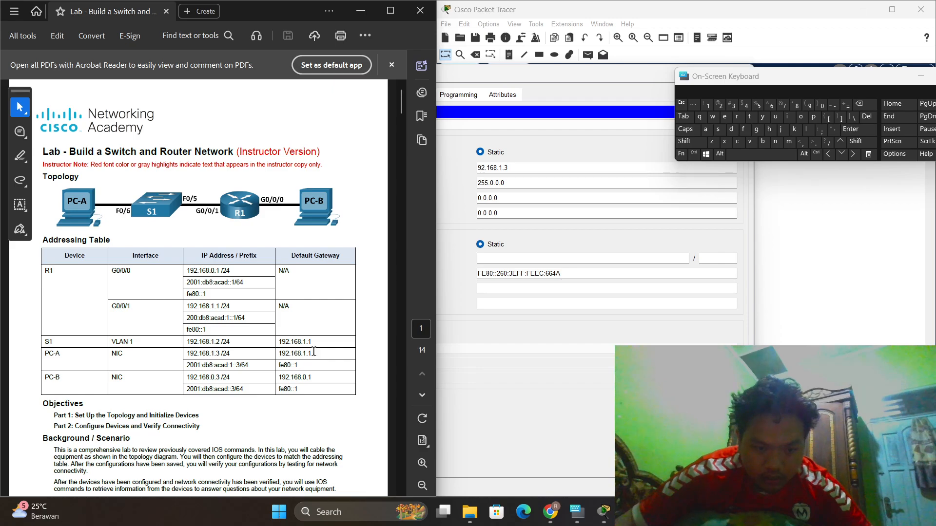
left_click_drag(313, 353, 290, 351)
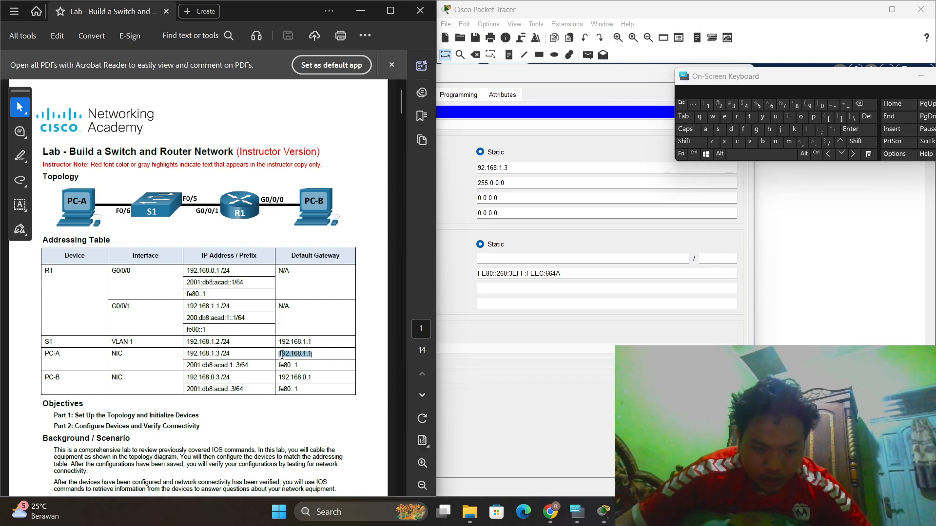
key("ctrl+c")
left_click(525, 198)
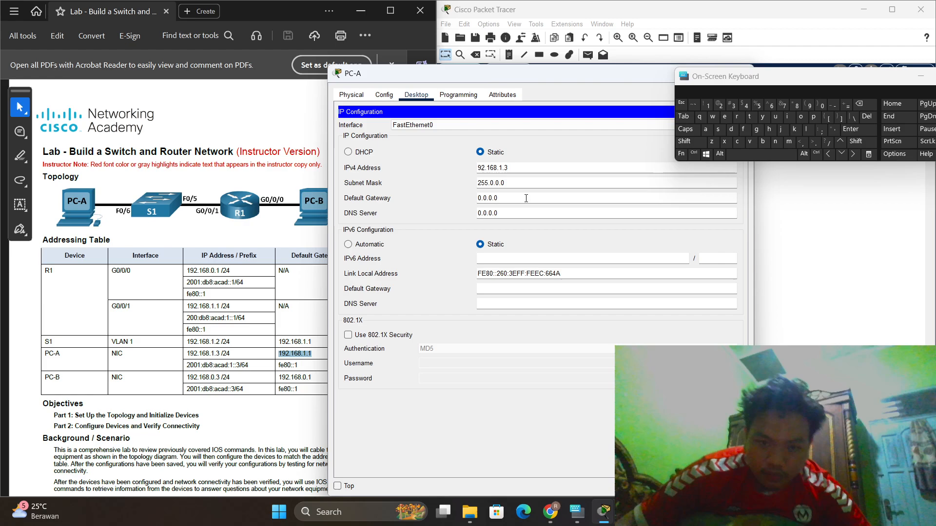
key("BackSpace")
key("BackSpace")
key("BackSpace")
key("BackSpace")
key("BackSpace")
key("BackSpace")
key("BackSpace")
key("ctrl+v")
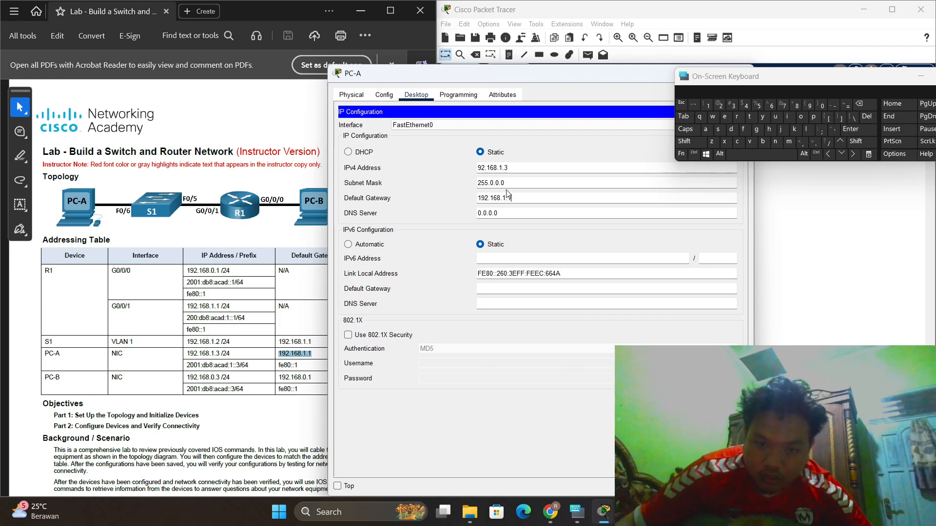
Step: Correct PC-A's IPv4 address to 192.168.1.3 and set its subnet mask to 255.255.255.0
left_click(509, 183)
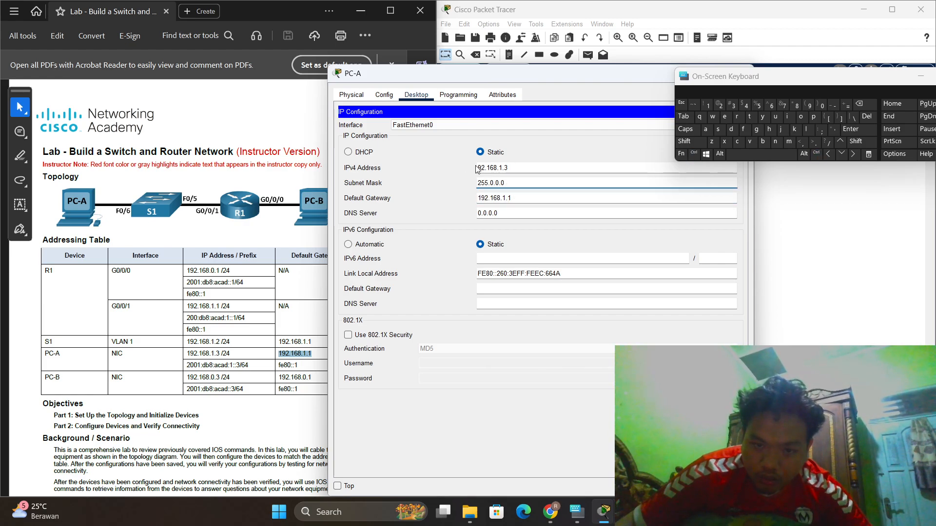
left_click(477, 169)
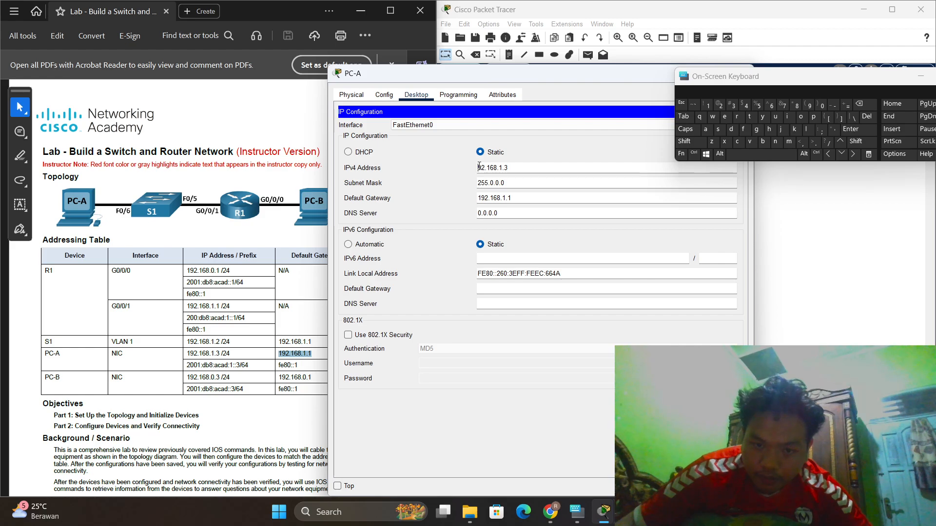
left_click(547, 187)
key("BackSpace")
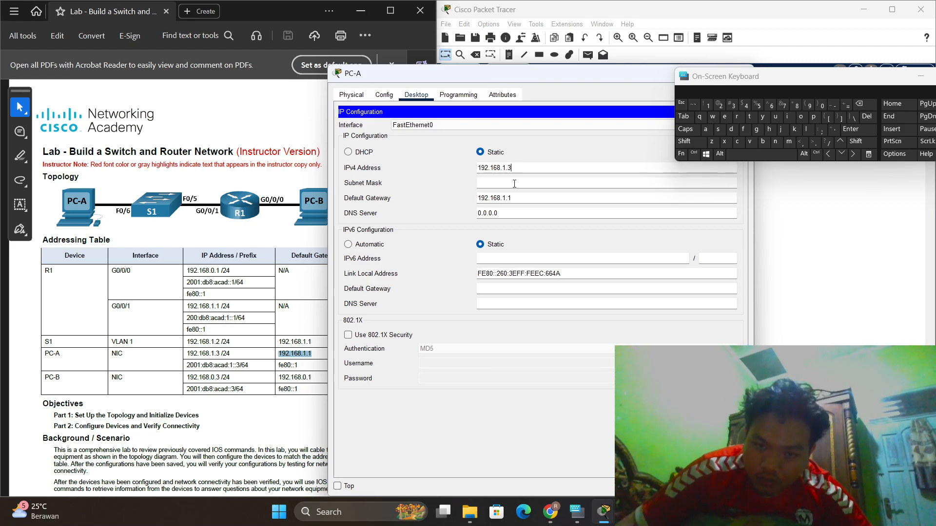
type("2")
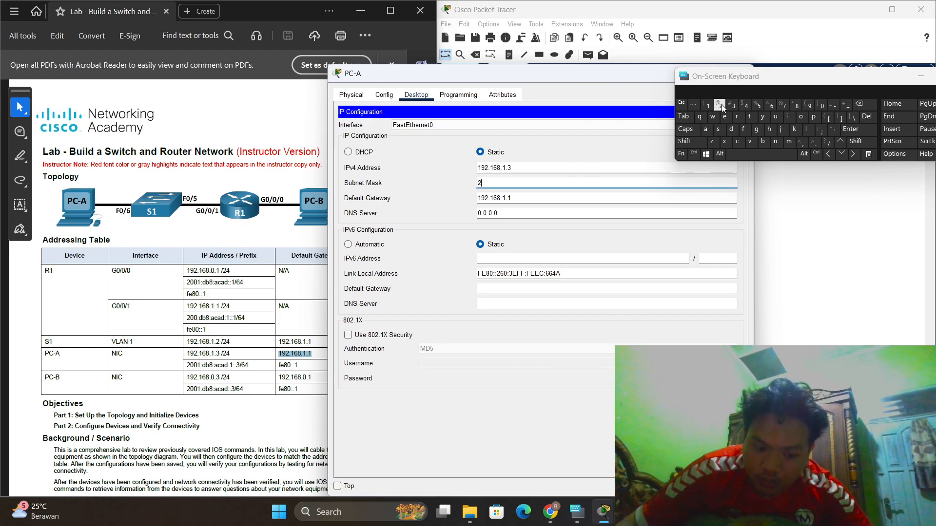
type("555.")
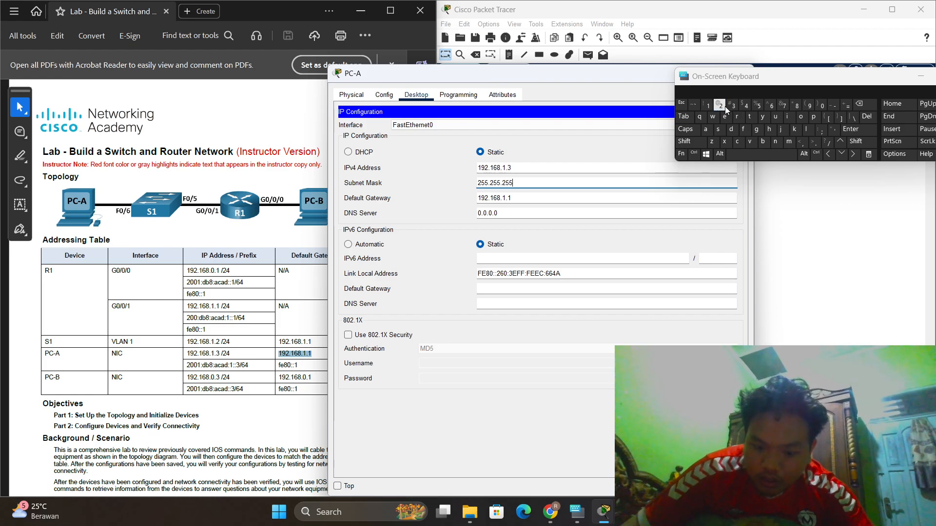
type("0")
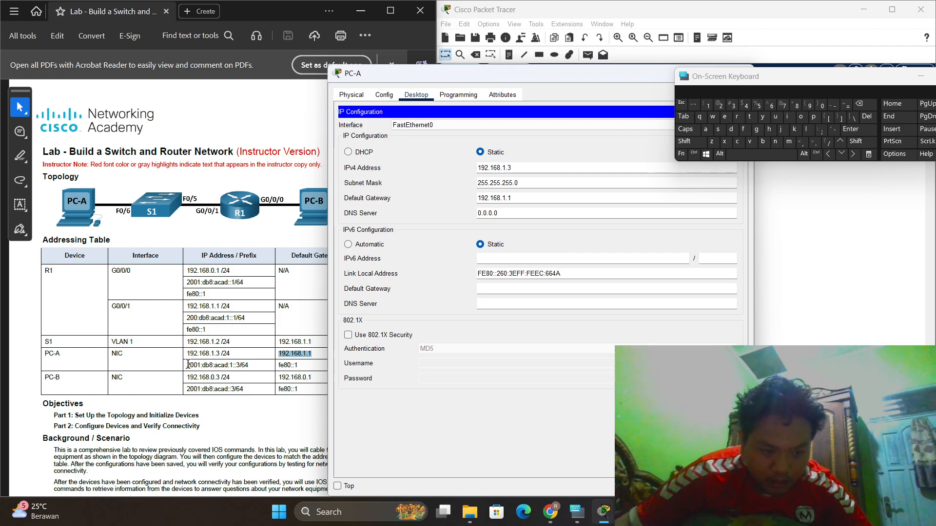
Step: Copy PC-A's IPv6 address 2001:db8:acad:1::3/64 from the addressing table into its IPv6 configuration
left_click_drag(188, 364, 232, 367)
key("ctrl+c")
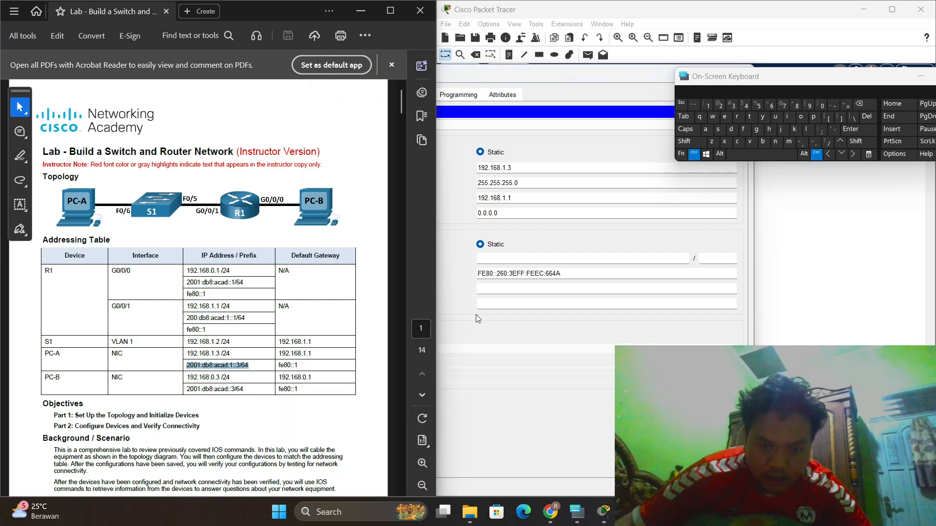
left_click(509, 259)
key("ctrl+v")
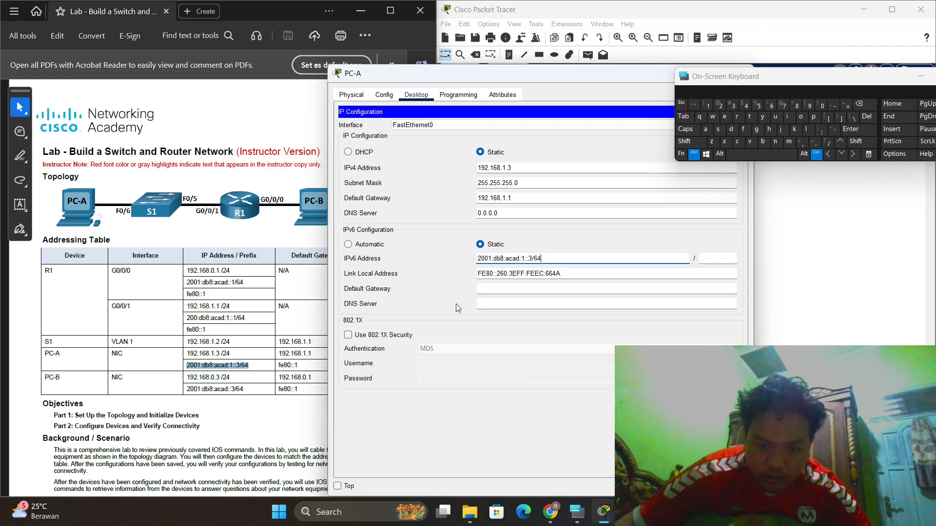
Step: Set PC-A's IPv6 default gateway to fe80::1 from the addressing table and close its configuration window
left_click_drag(310, 353, 278, 354)
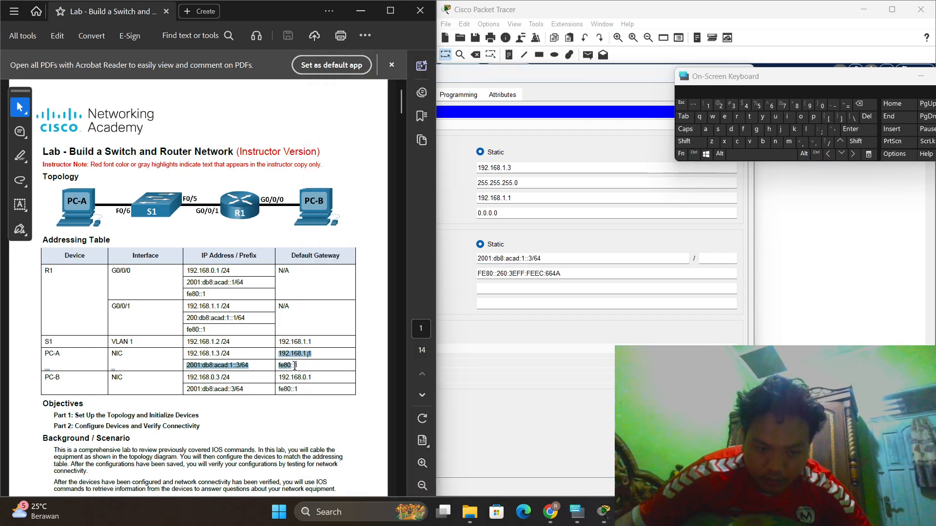
left_click(298, 365)
right_click(280, 366)
left_click(253, 409)
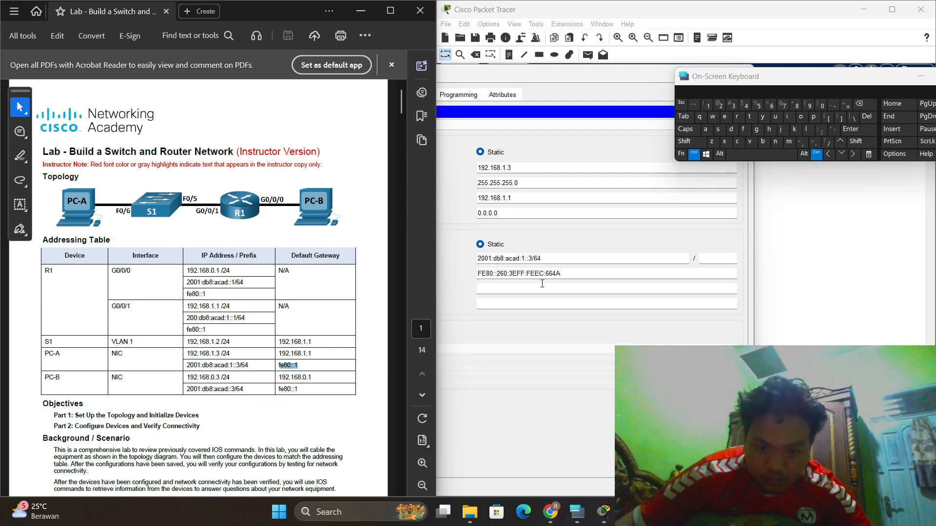
left_click(531, 291)
key("ctrl+v")
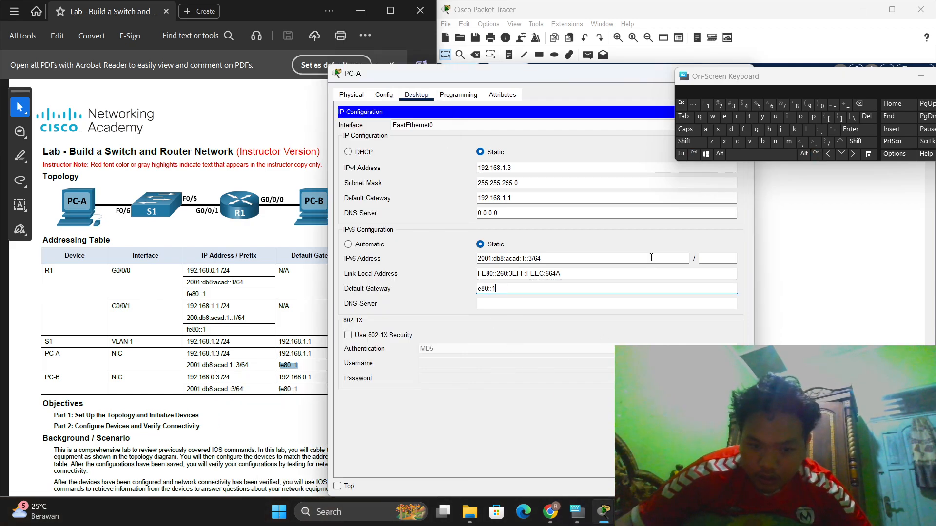
left_click_drag(706, 81, 785, 145)
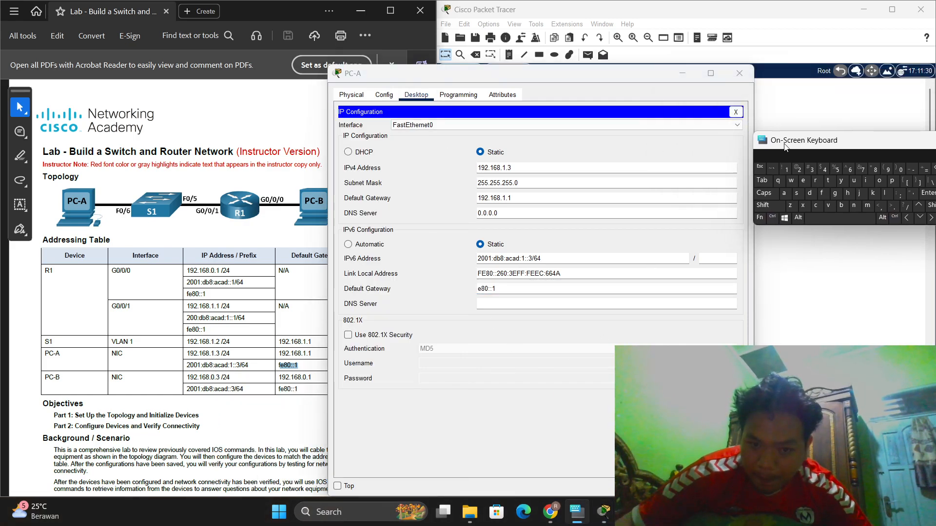
left_click(502, 288)
left_click(478, 289)
type("f")
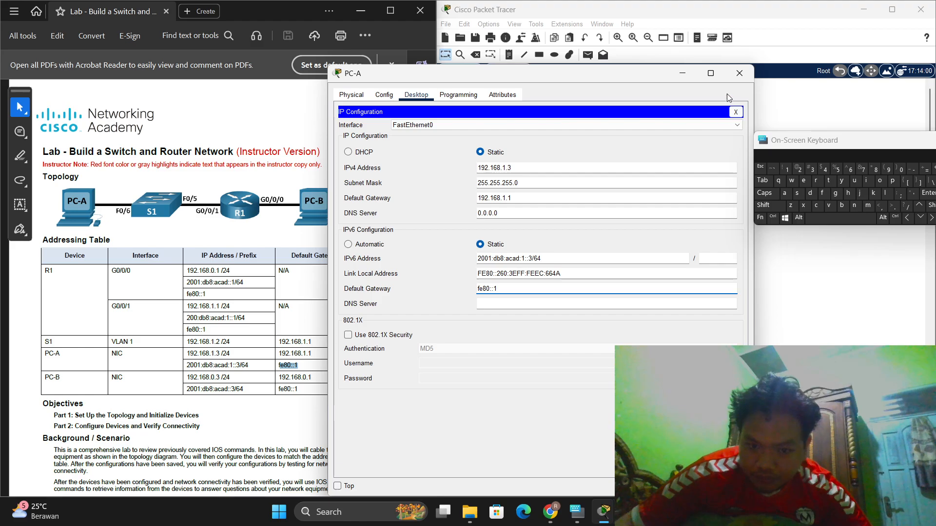
left_click(740, 73)
Step: Open PC-B's IP configuration and set its IPv6 default gateway to fe80::1 from the addressing table
left_click(711, 276)
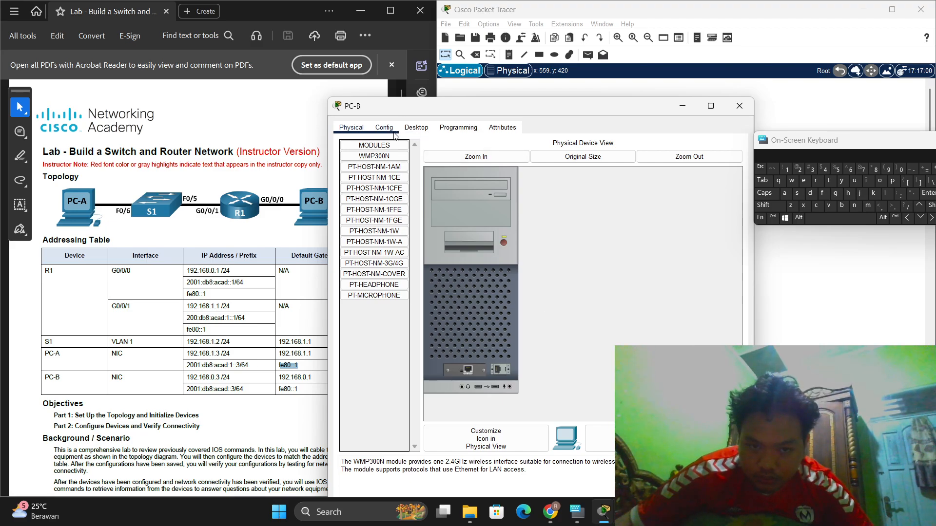
left_click(416, 128)
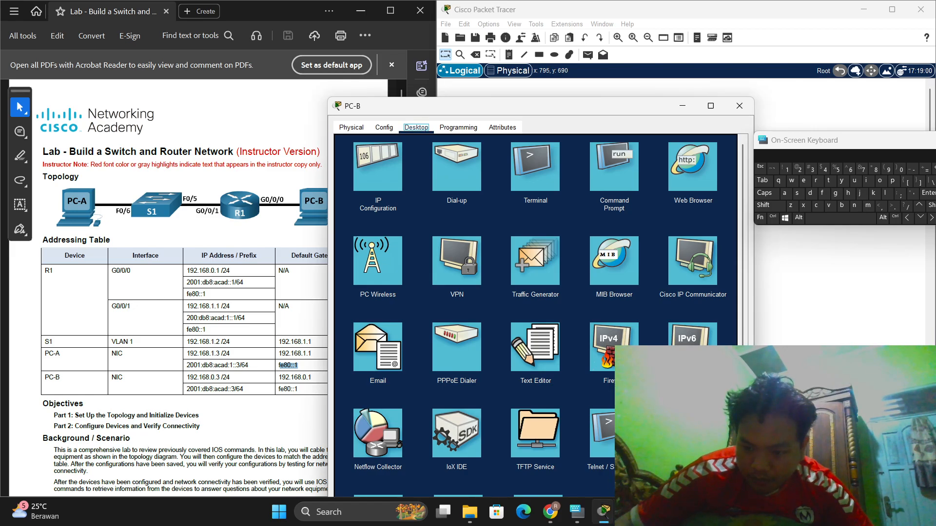
left_click(399, 161)
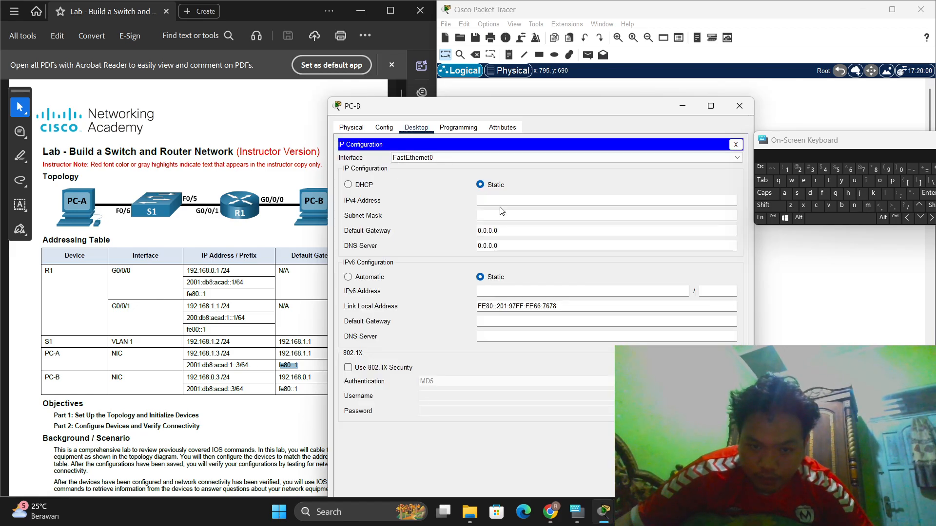
left_click(302, 391)
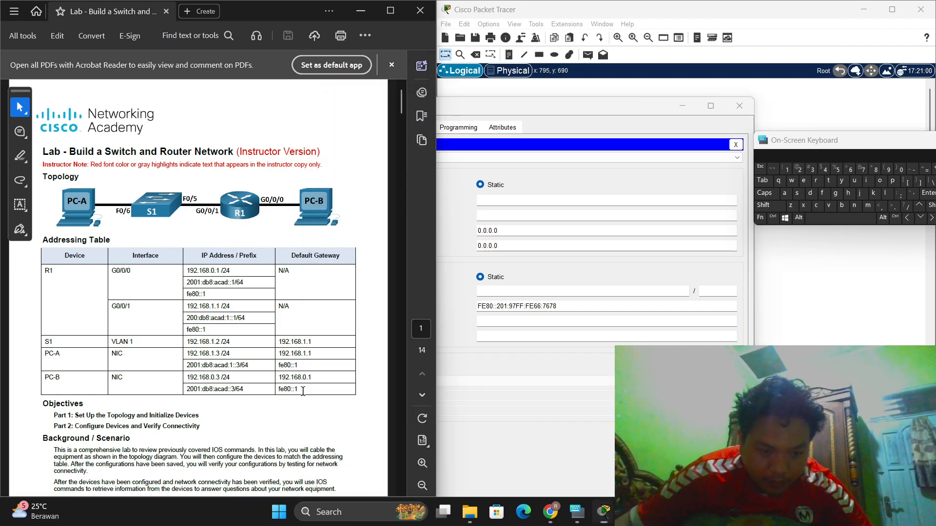
right_click(279, 389)
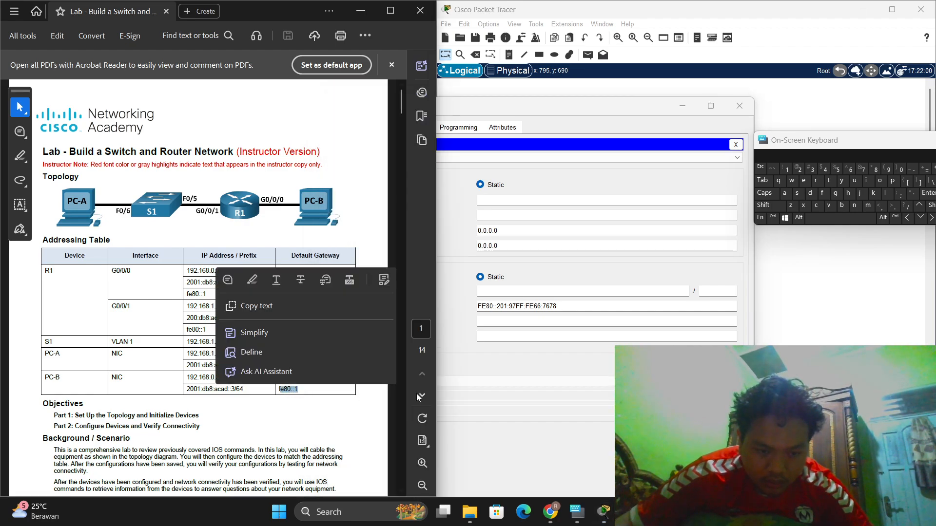
left_click(253, 305)
left_click(530, 322)
key("ctrl+v")
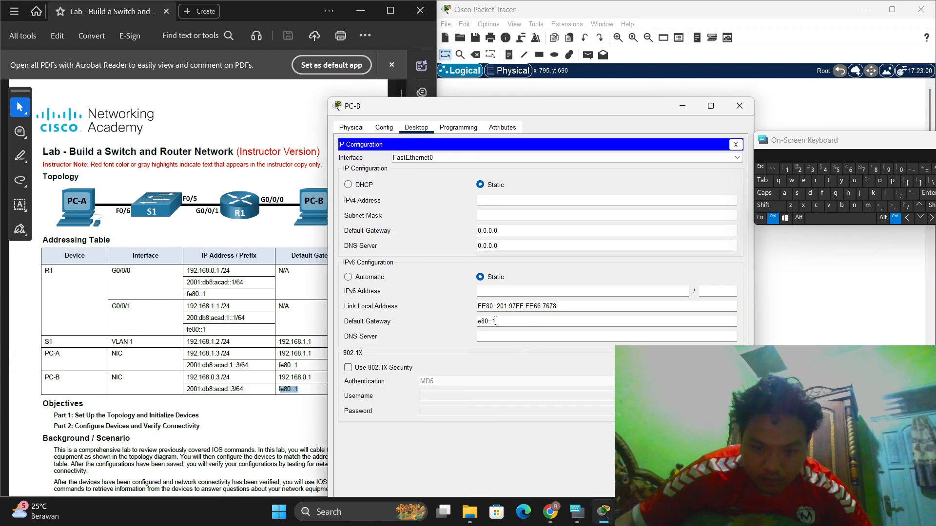
left_click(478, 322)
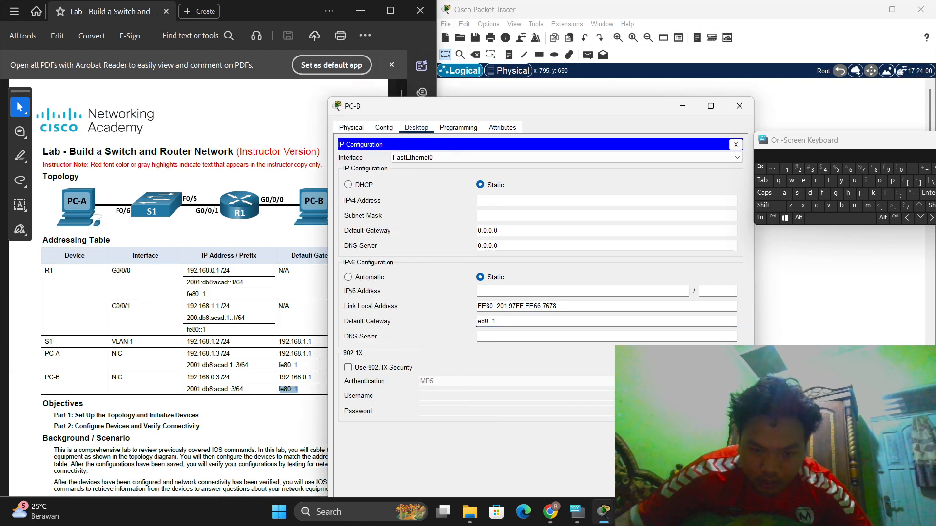
type("f")
Step: Copy PC-B's IPv6 address 2001:db8:acad::3/64 from the addressing table into its IPv6 configuration
left_click(501, 291)
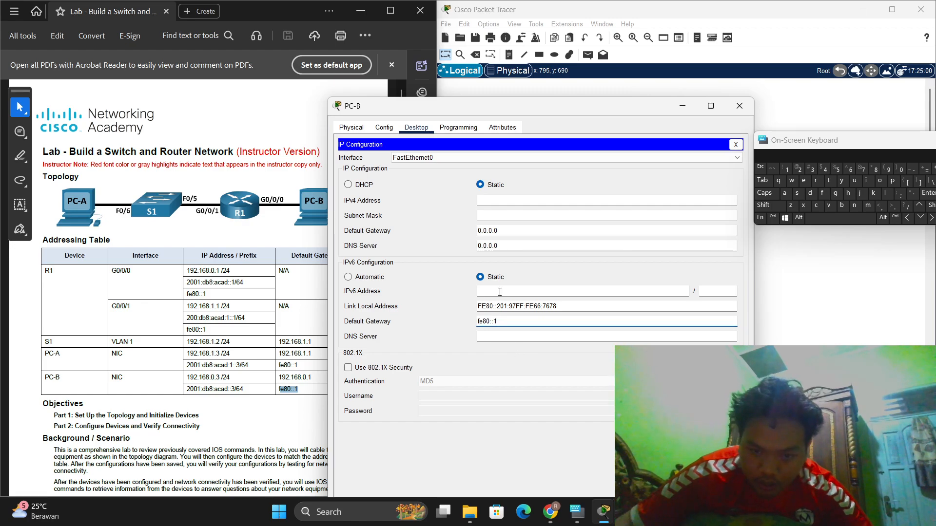
left_click_drag(245, 386, 196, 387)
right_click(214, 389)
left_click(209, 307)
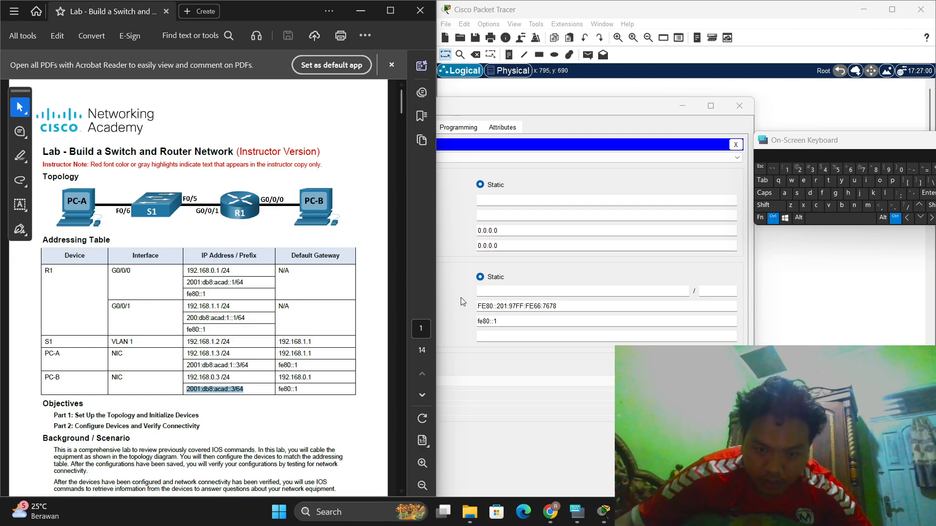
left_click(481, 290)
key("ctrl+v")
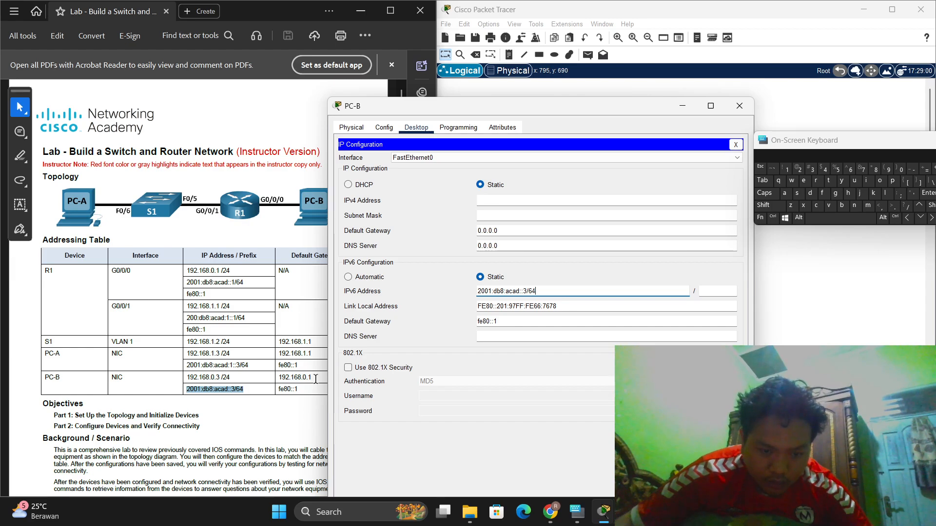
Step: Replace PC-B's IPv4 default gateway with 192.168.0.1 copied from the addressing table
left_click_drag(316, 380, 286, 381)
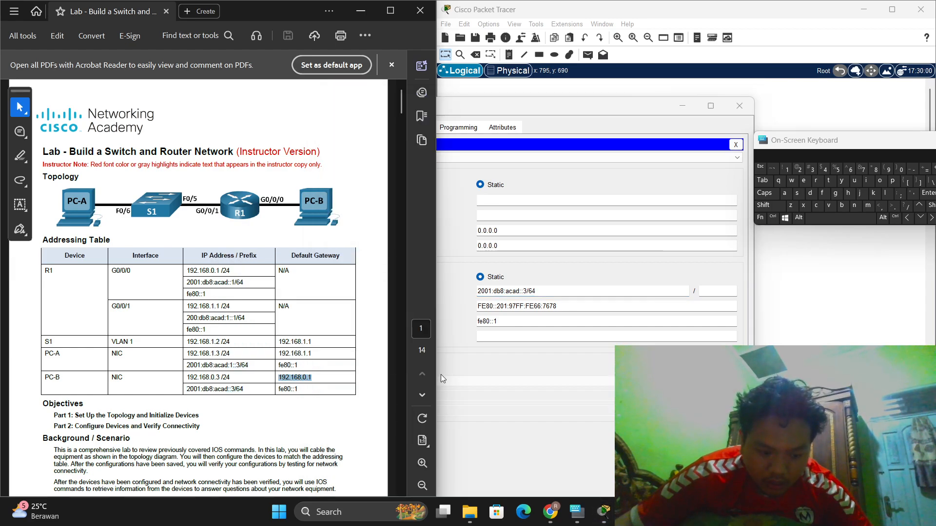
key("ctrl+c")
left_click(512, 232)
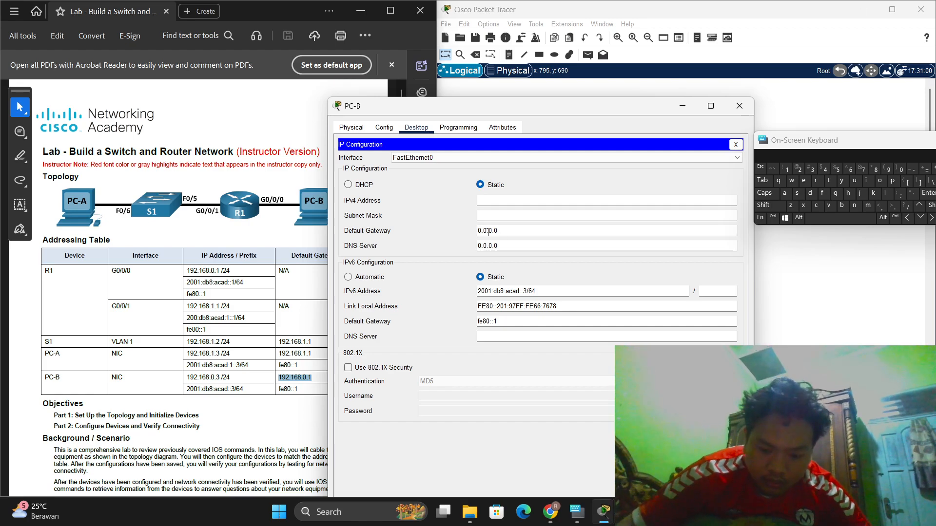
key("BackSpace")
key("BackSpace")
key("ctrl+v")
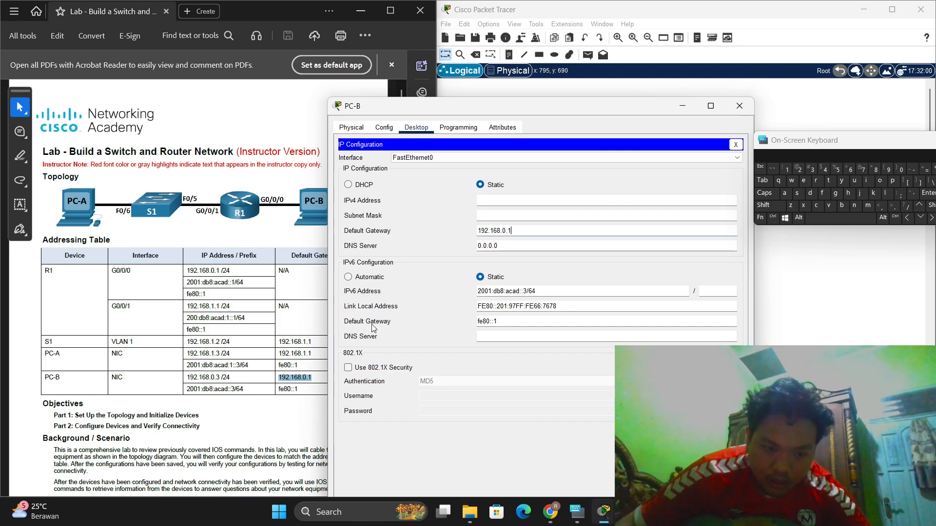
Step: Set PC-B's IPv4 address to 192.168.0.3 with subnet mask 255.255.255.0, and close its configuration window
left_click_drag(222, 378, 193, 378)
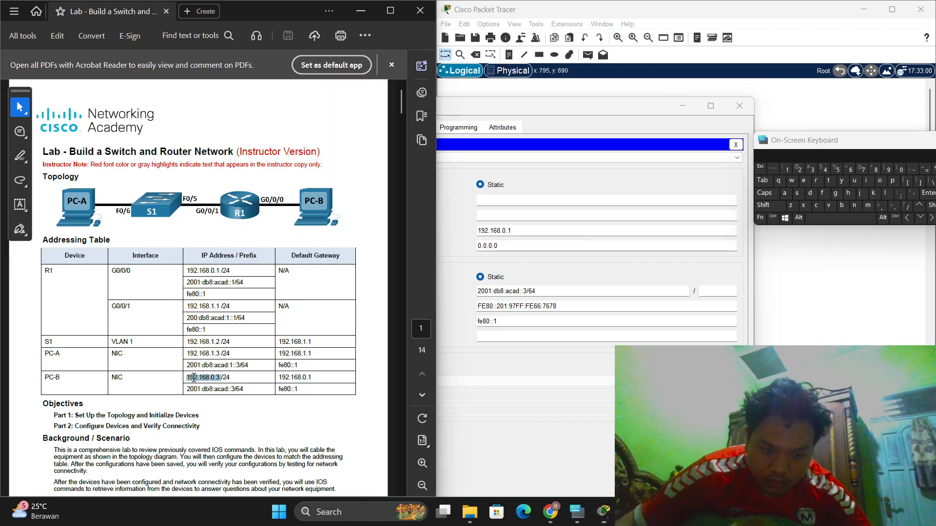
right_click(179, 380)
left_click(220, 294)
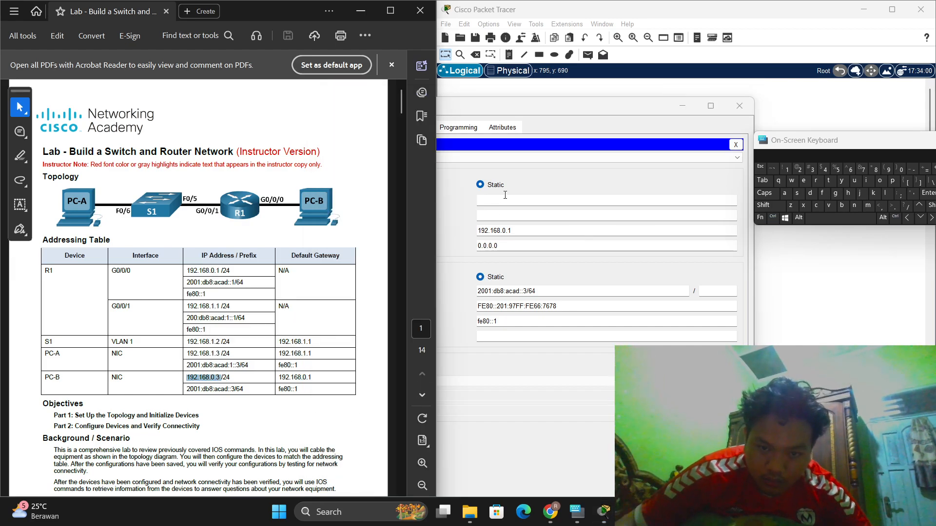
left_click(508, 200)
key("ctrl+v")
left_click(527, 216)
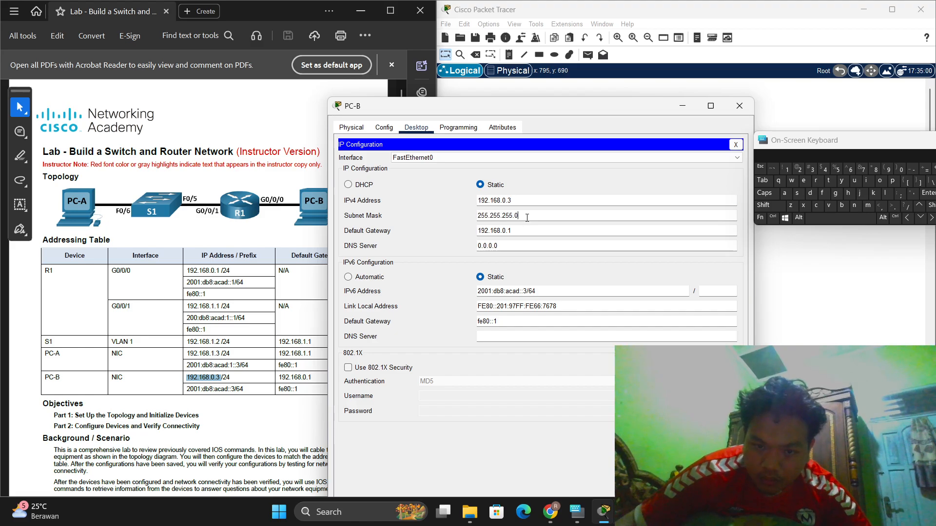
left_click(739, 106)
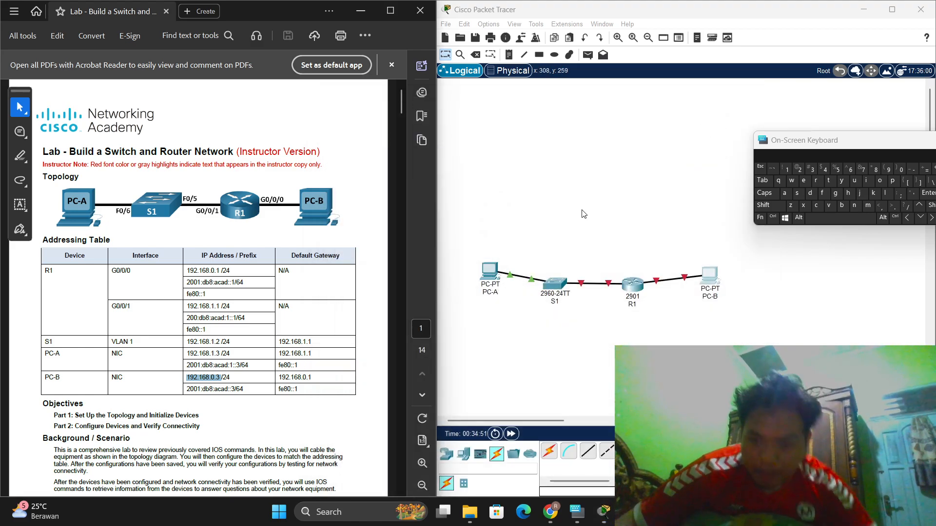
Step: Ping PC-B at 192.168.0.3 from PC-A's command prompt, and close PC-A's window after the test
left_click(491, 276)
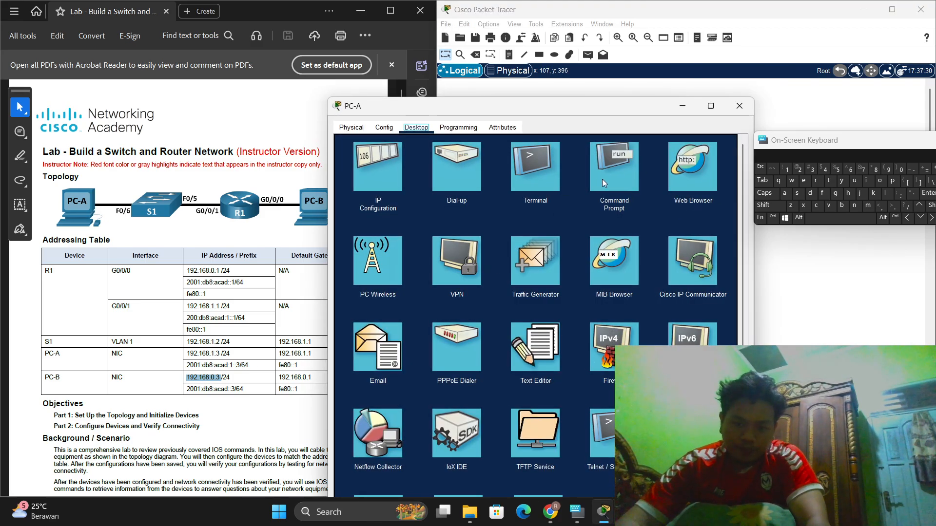
left_click(602, 181)
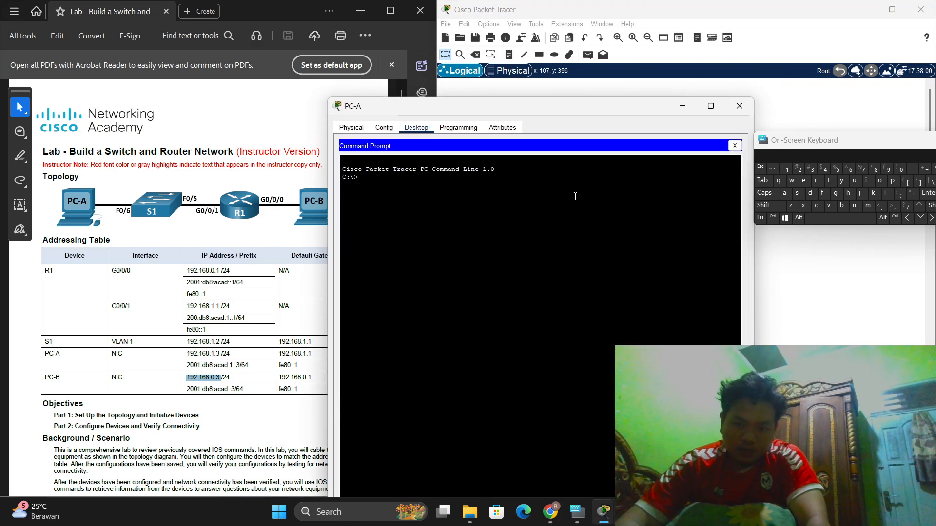
left_click(892, 182)
left_click(867, 182)
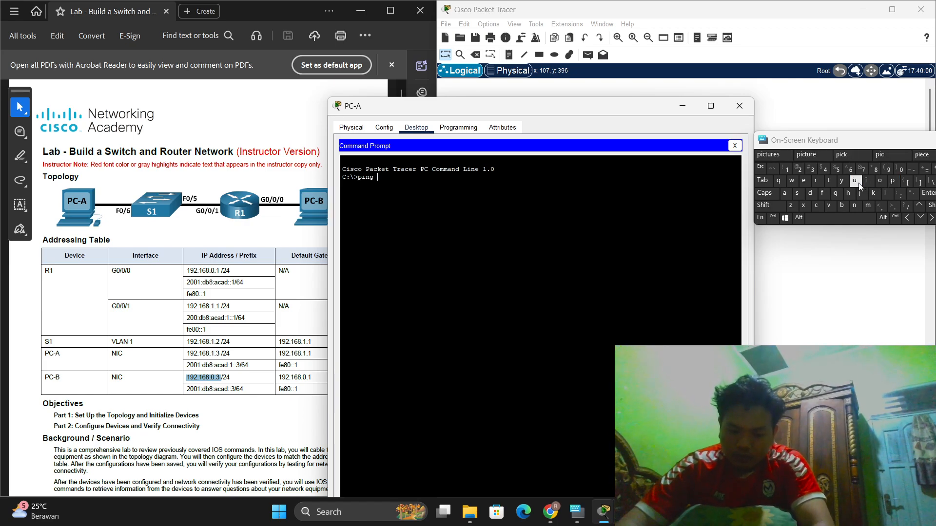
right_click(550, 232)
left_click(564, 251)
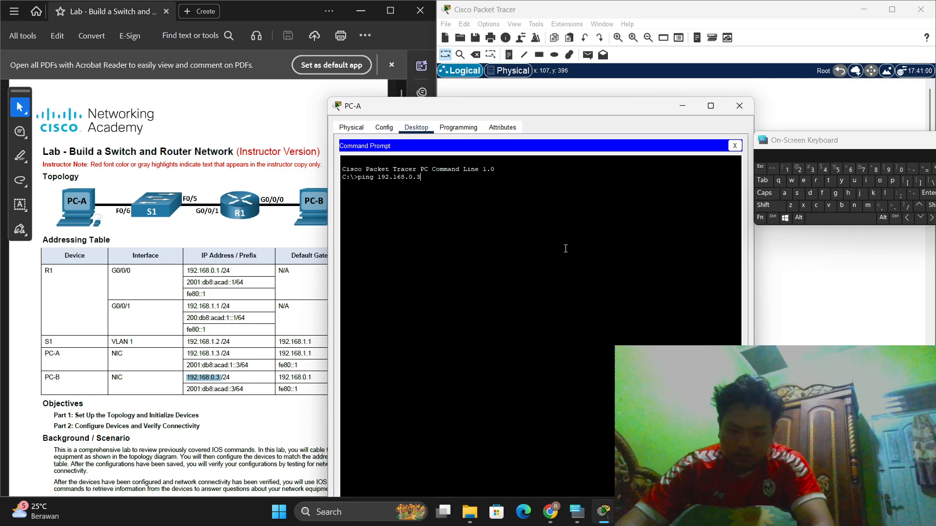
key("Return")
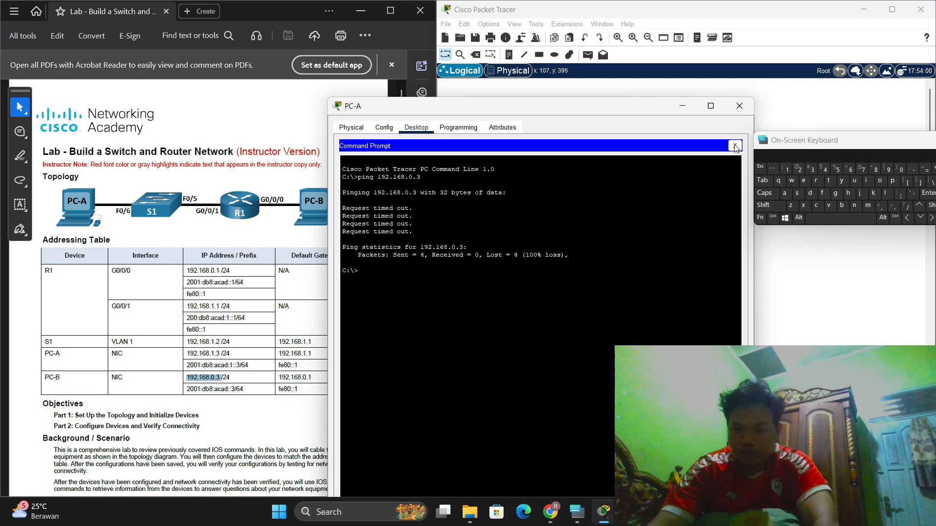
left_click(738, 106)
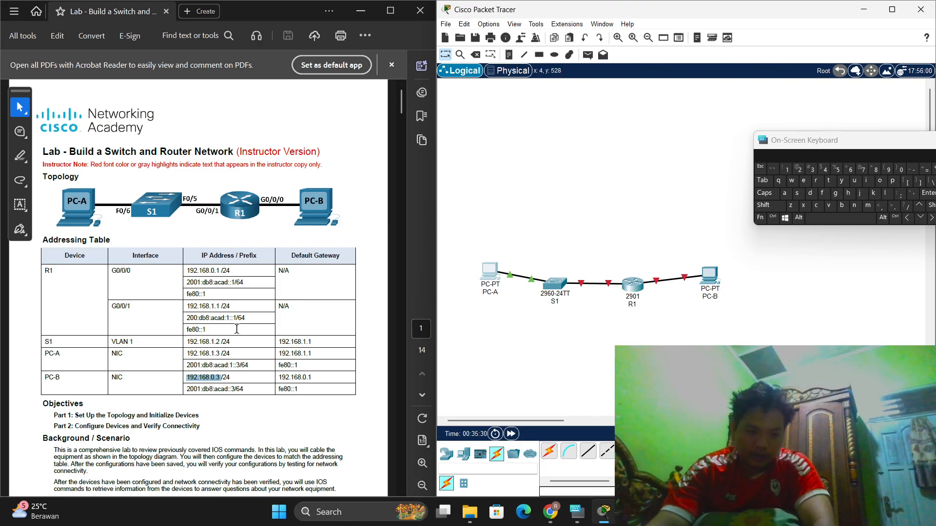
Step: Following the lab's router configuration section, open R1's command line, decline the initial configuration dialog and enter privileged EXEC mode with en
scroll(352, 333, "down", 15)
scroll(239, 334, "down", 8)
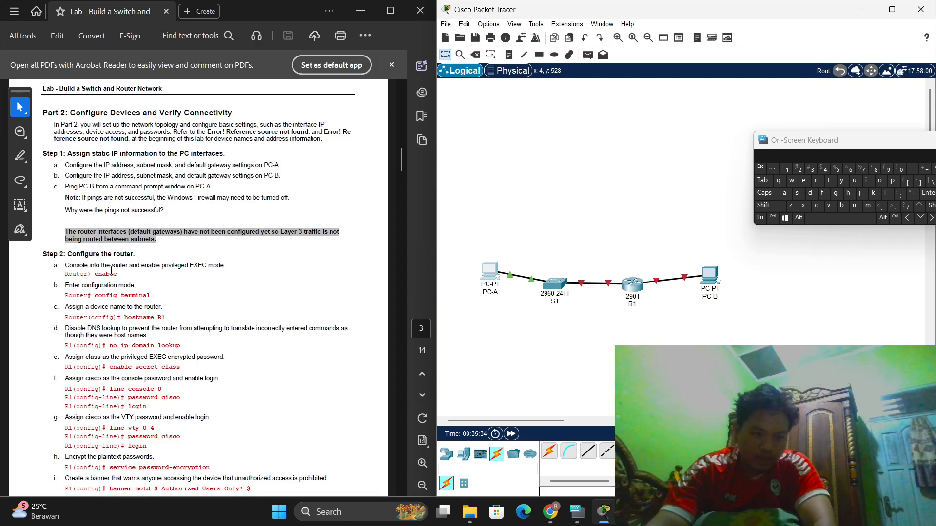
left_click(632, 284)
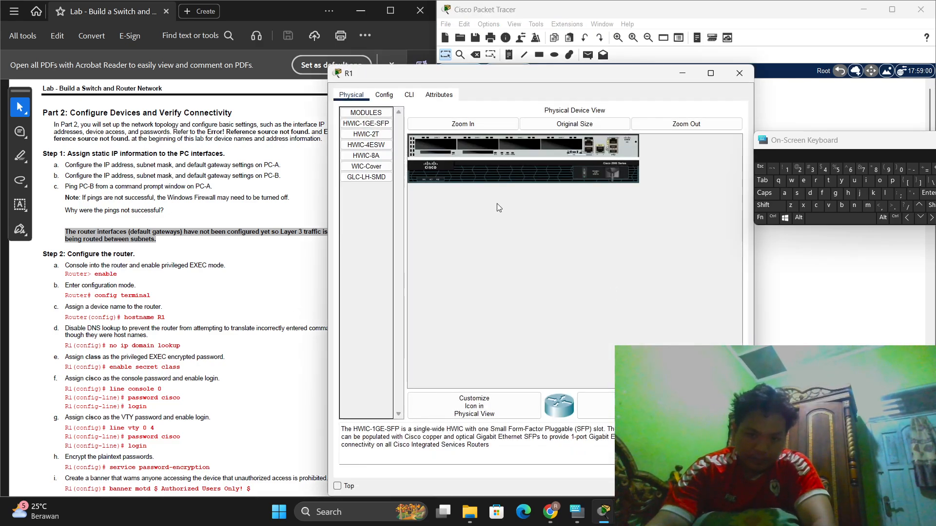
left_click(408, 96)
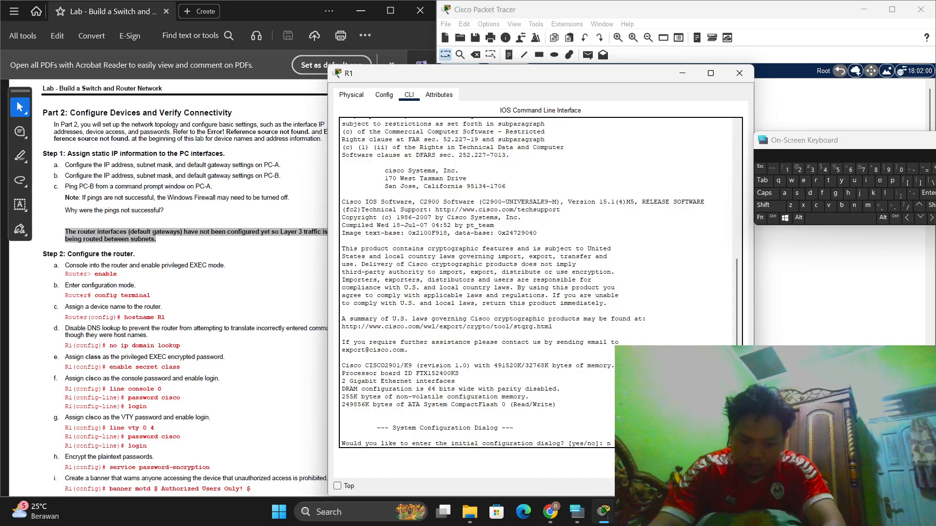
key("Return")
key("Return")
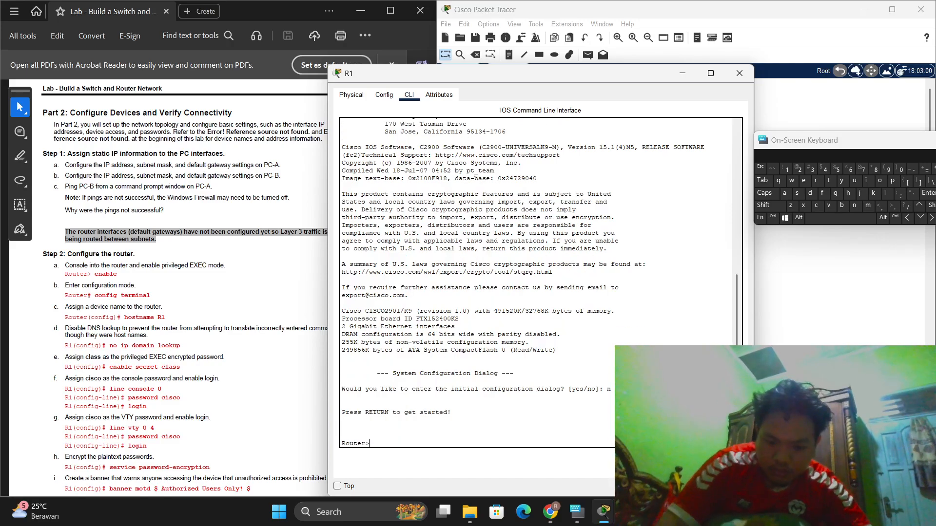
type("en")
key("Return")
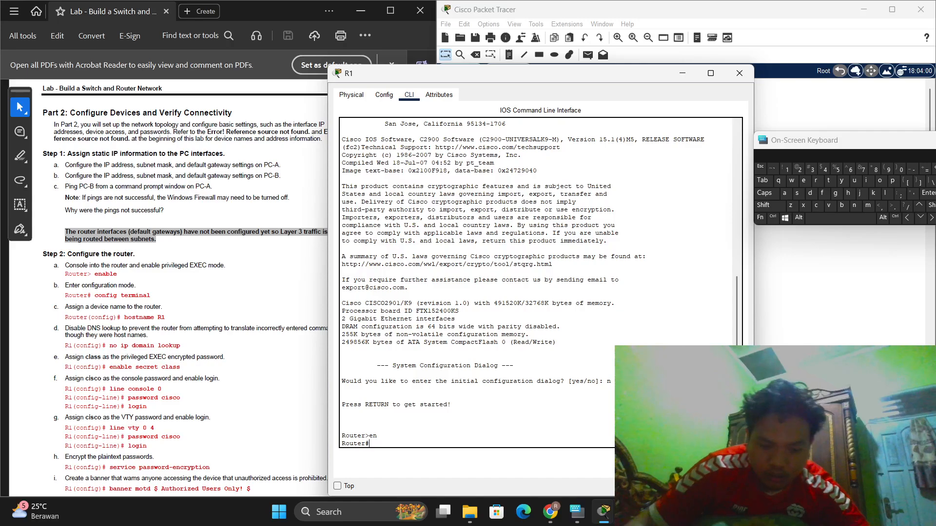
Step: Enter global configuration mode on the router with conf t
type("c")
left_click(882, 183)
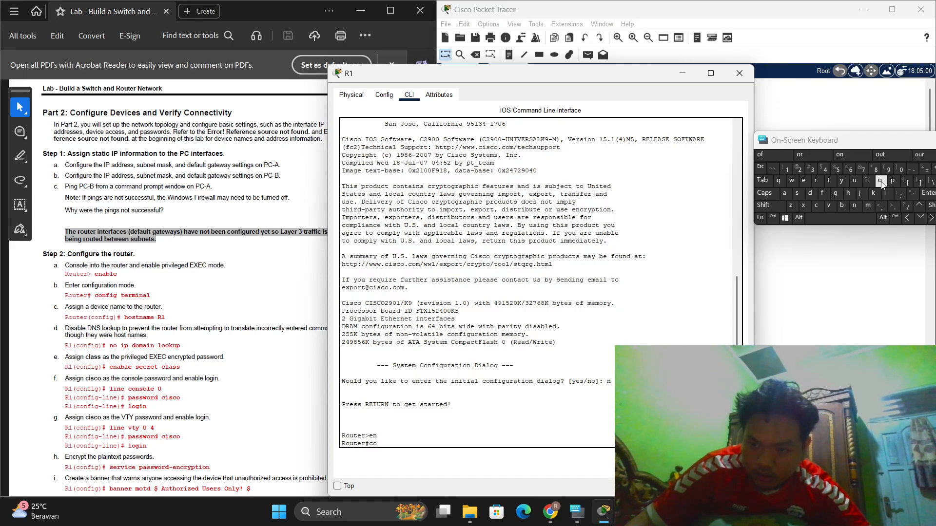
type("nf")
left_click(828, 180)
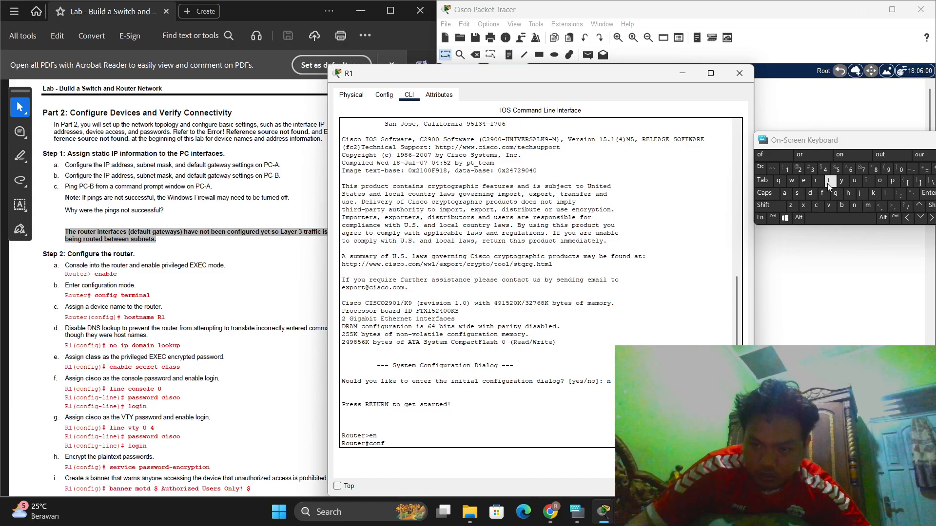
key("Return")
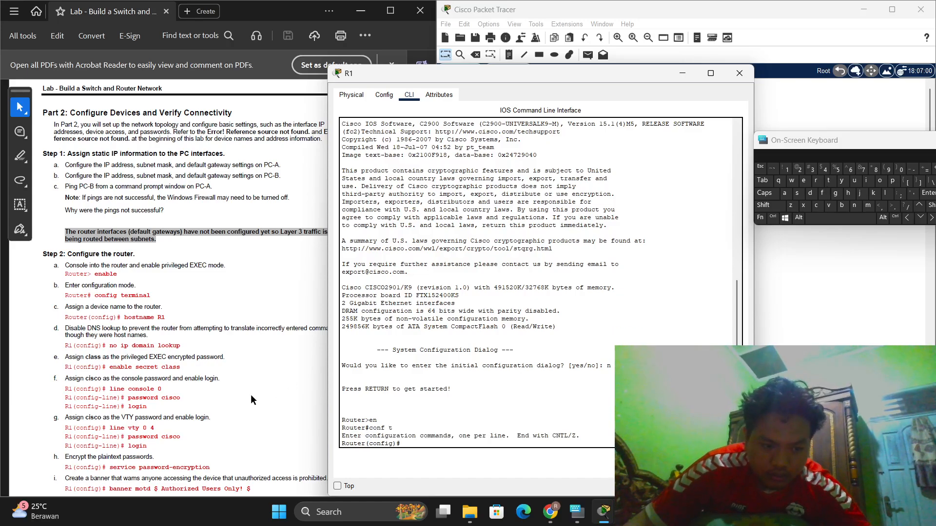
Step: Copy the hostname R1 command from the lab instructions and run it on the router to assign its device name
left_click_drag(124, 319, 167, 318)
key("ctrl+c")
key("alt+Tab")
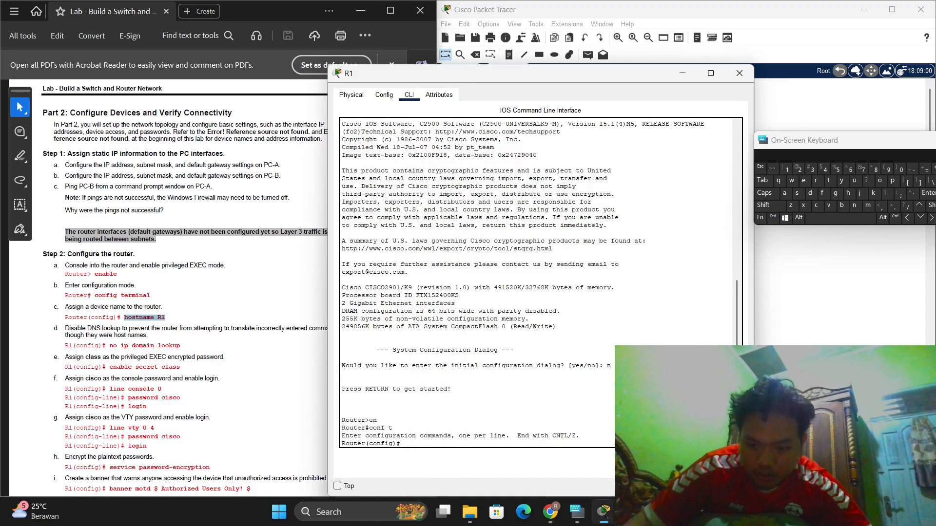
key("ctrl+v")
key("Return")
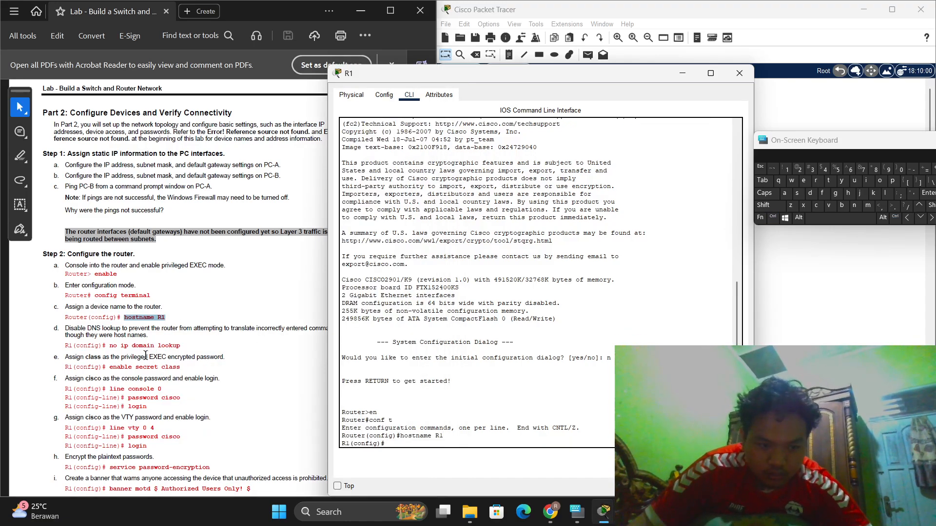
Step: Disable DNS lookup on R1 by running no ip domain lookup, copied from the lab instructions
left_click_drag(108, 346, 180, 345)
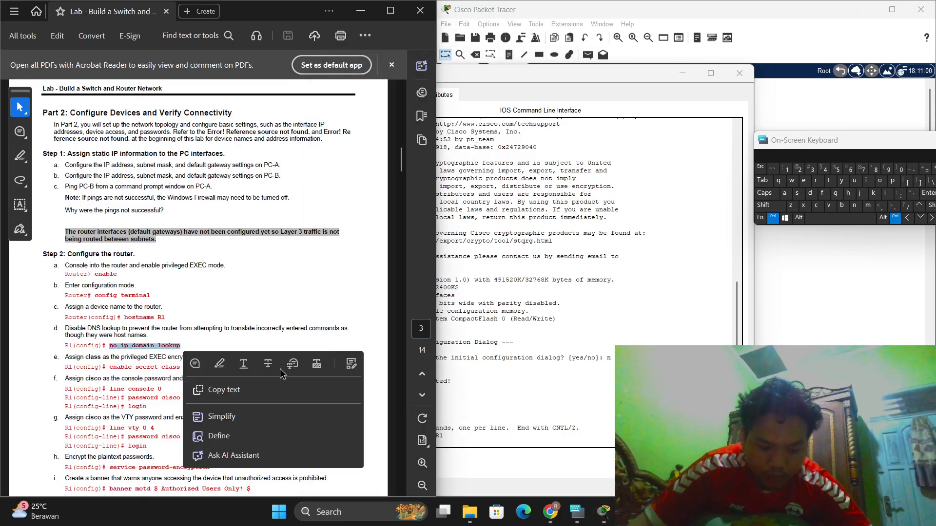
key("ctrl+c")
key("alt+Tab")
key("ctrl+v")
key("Return")
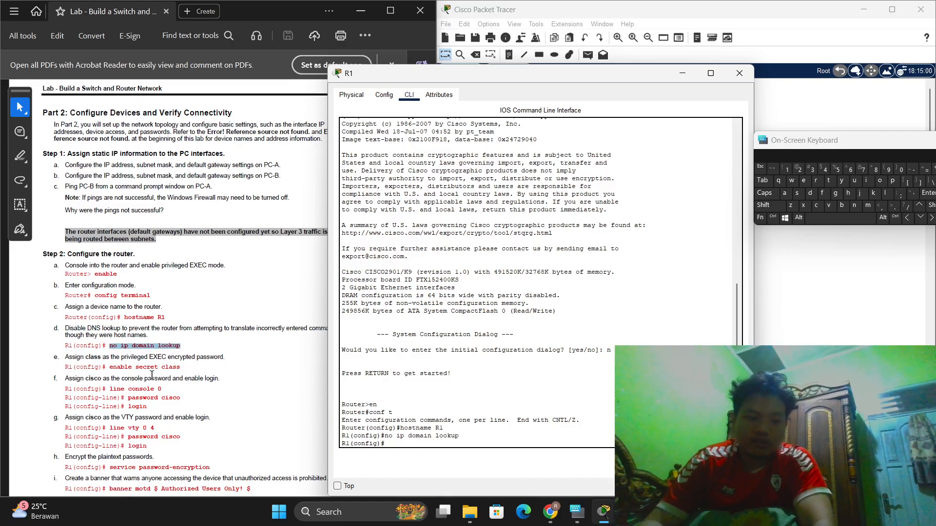
Step: Set R1's encrypted privileged EXEC password by running the enable secret command copied from the lab instructions
left_click_drag(109, 369, 180, 368)
key("ctrl+c")
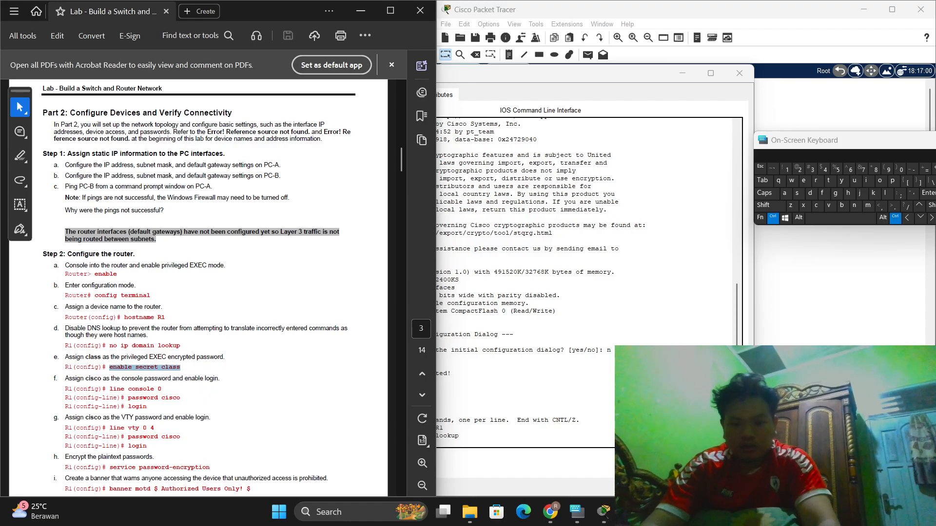
left_click(720, 462)
key("Return")
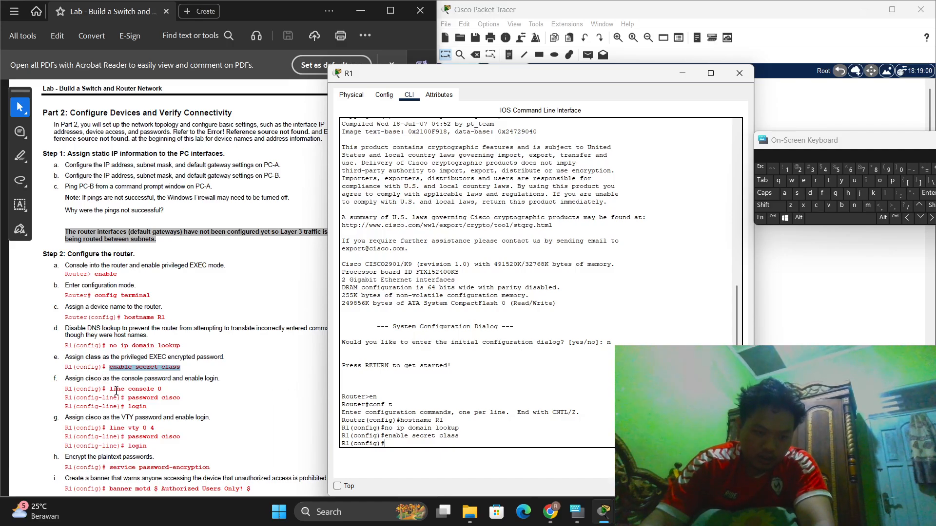
Step: Enter R1's line console 0 configuration and set the console password using the commands copied from the lab instructions
left_click_drag(111, 388, 169, 389)
key("ctrl+c")
left_click(480, 429)
key("ctrl+v")
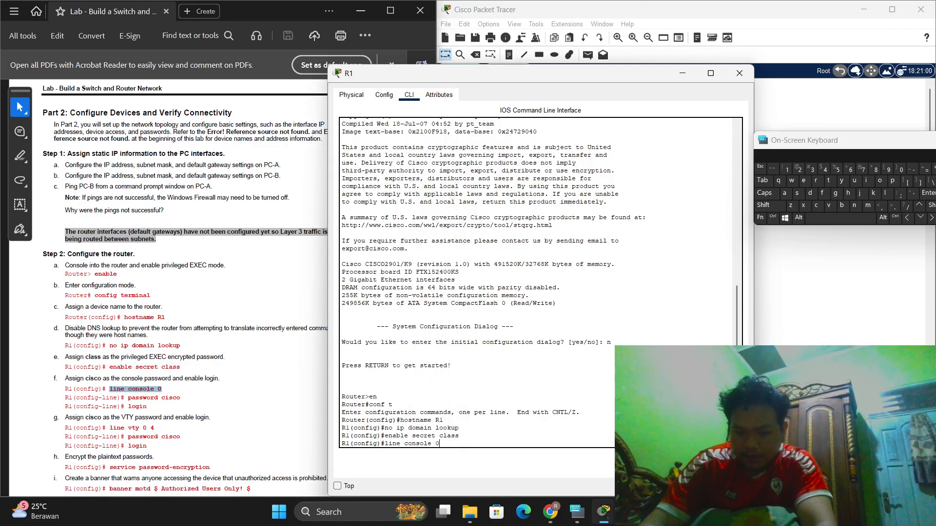
key("Return")
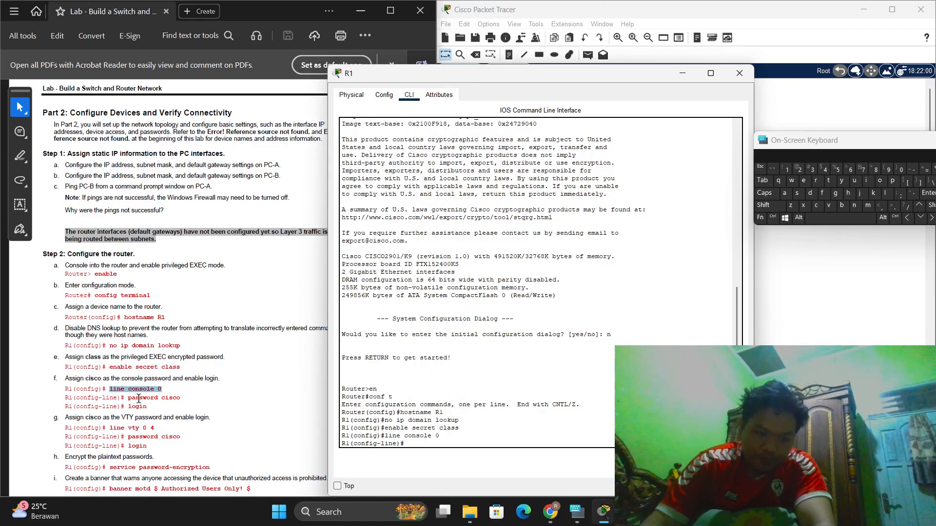
left_click_drag(127, 398, 182, 399)
key("ctrl+c")
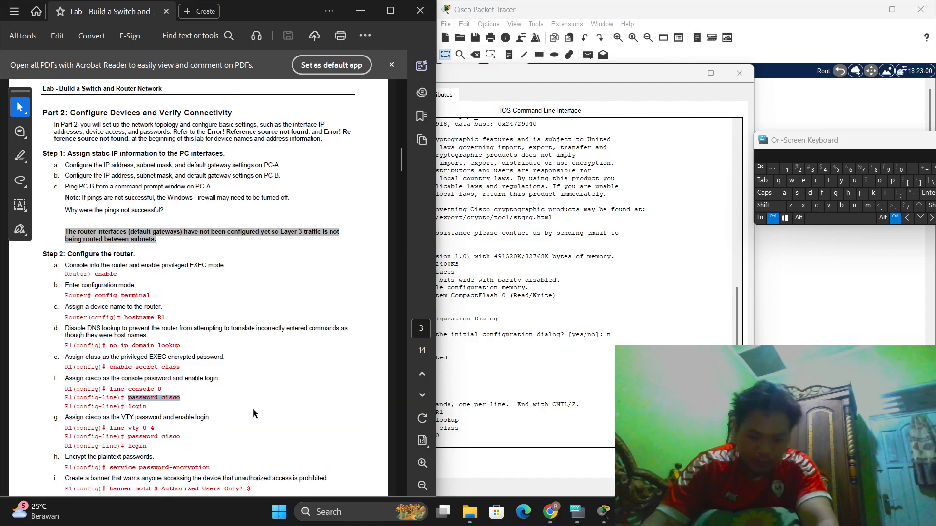
left_click(480, 429)
key("ctrl+v")
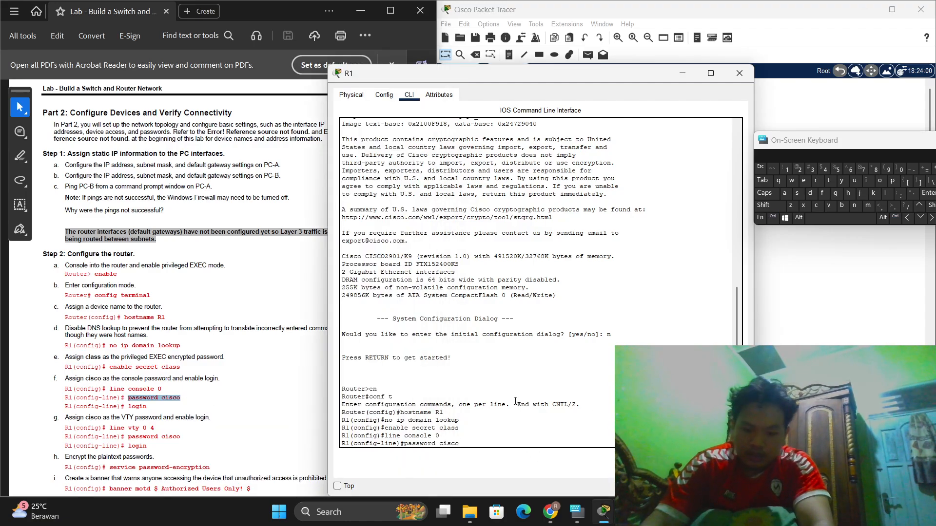
key("Return")
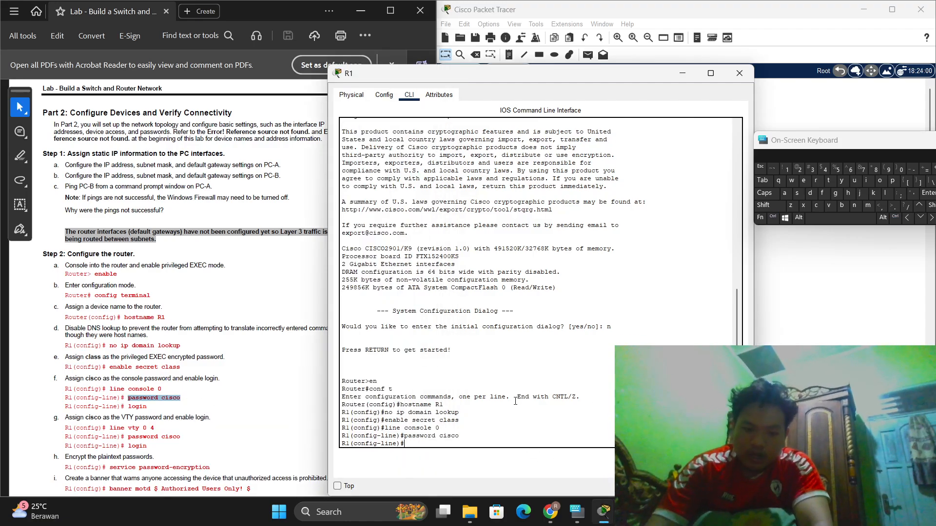
Step: Enable login on R1's console line with the copied login command, and exit to global configuration mode
left_click(130, 409)
left_click_drag(127, 406, 149, 405)
right_click(150, 405)
left_click(193, 389)
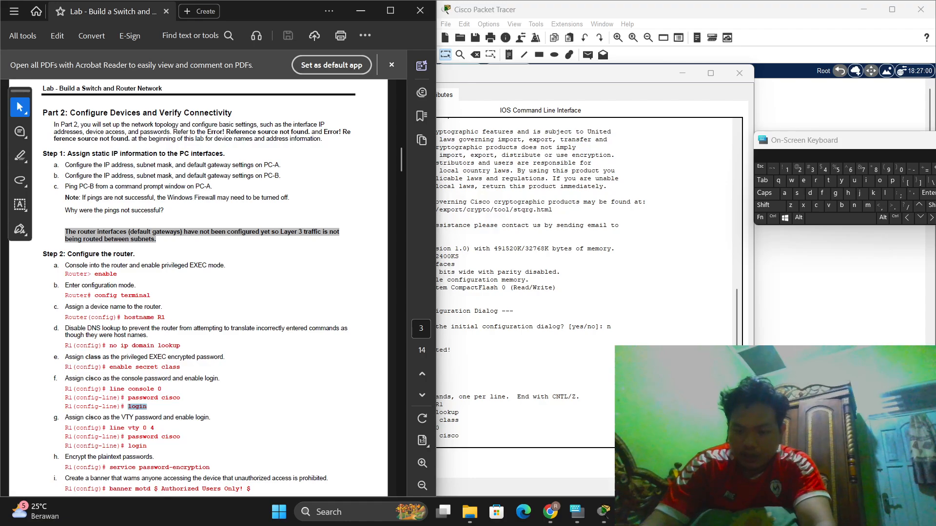
left_click(591, 404)
key("ctrl+v")
key("Return")
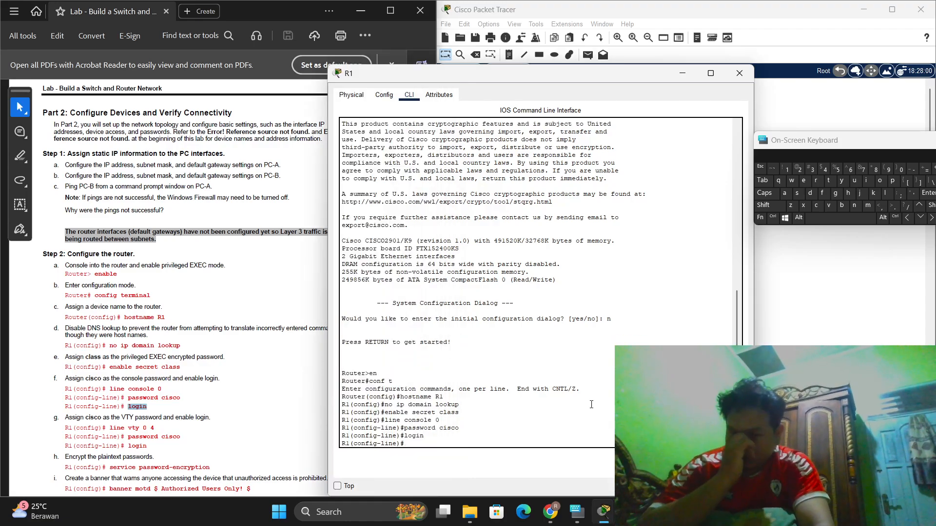
type("ex")
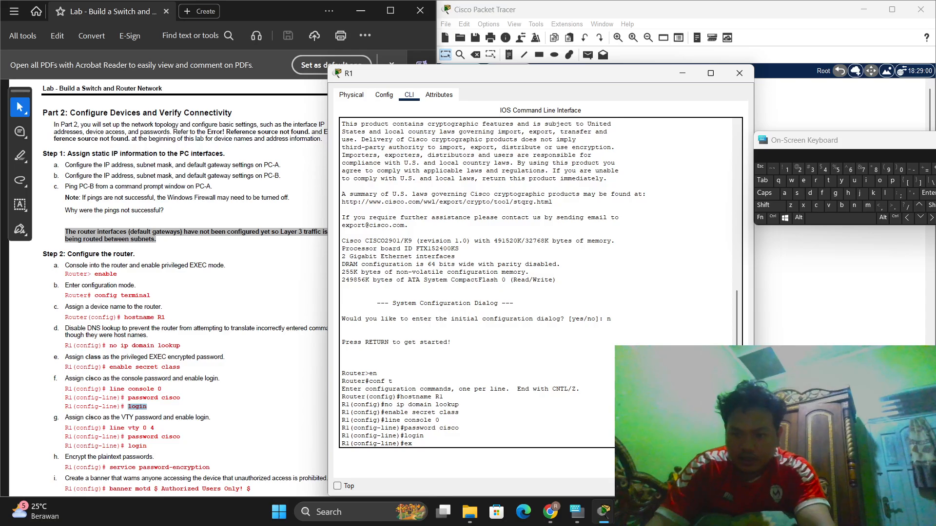
type("it")
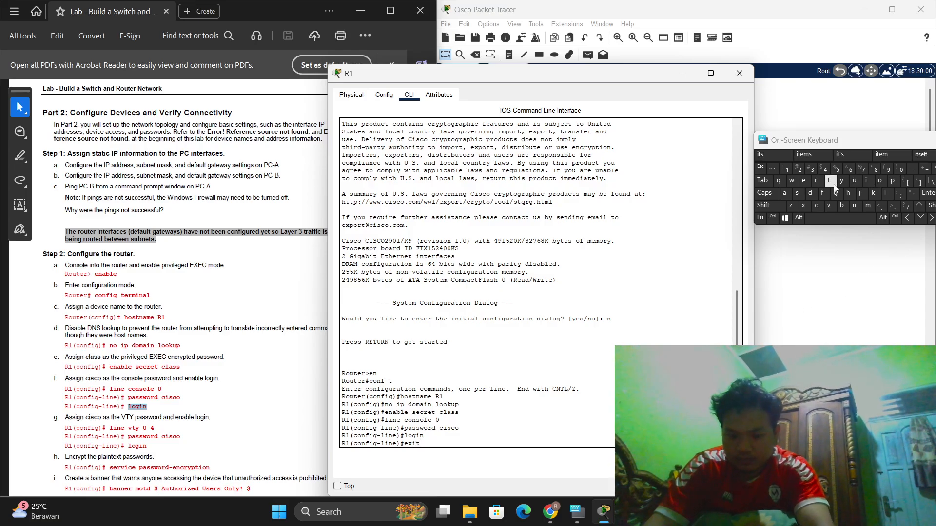
key("Return")
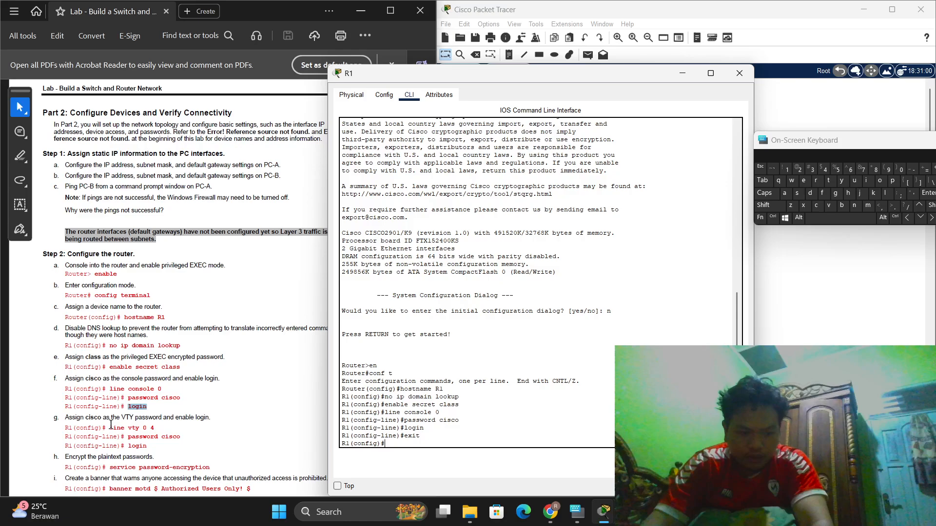
Step: Enter R1's line vty 0 4 configuration and set the VTY password using the commands copied from the lab instructions
left_click_drag(109, 428, 150, 429)
right_click(154, 428)
key("ctrl+c")
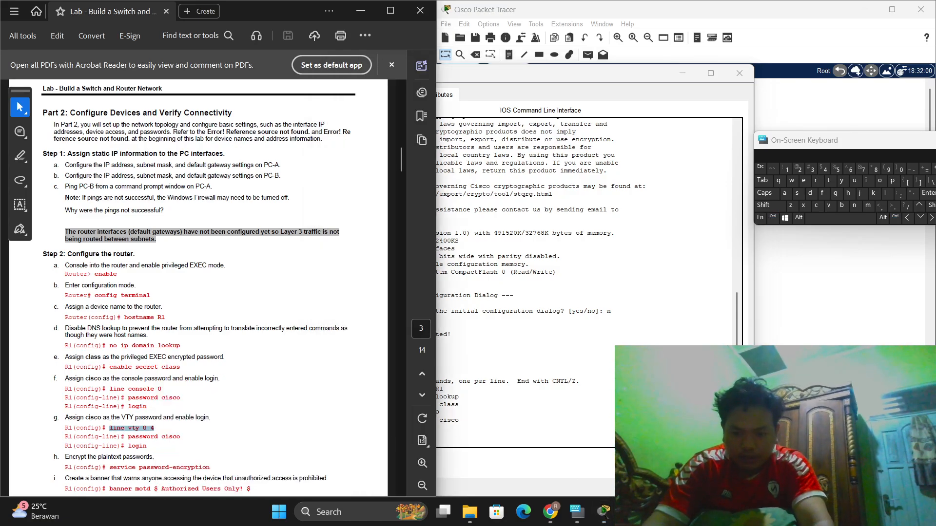
left_click(722, 463)
key("Return")
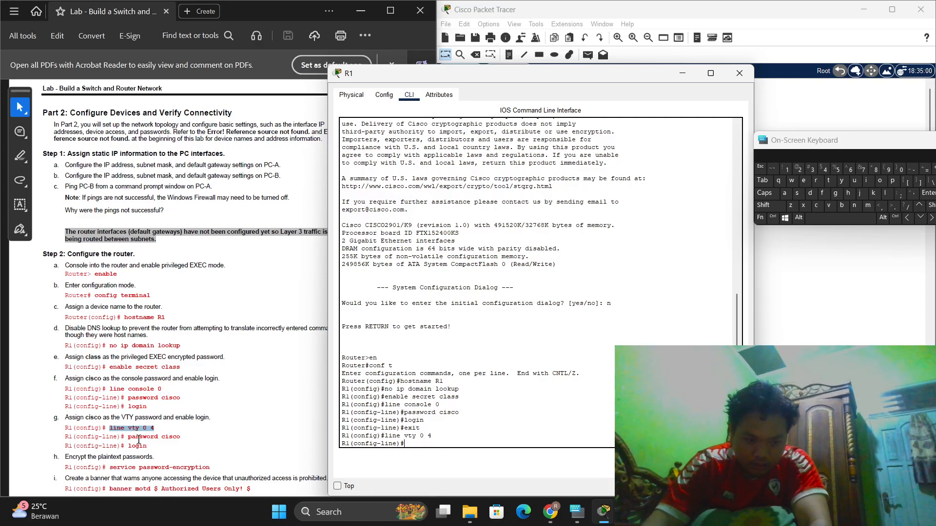
left_click_drag(127, 436, 180, 436)
right_click(179, 437)
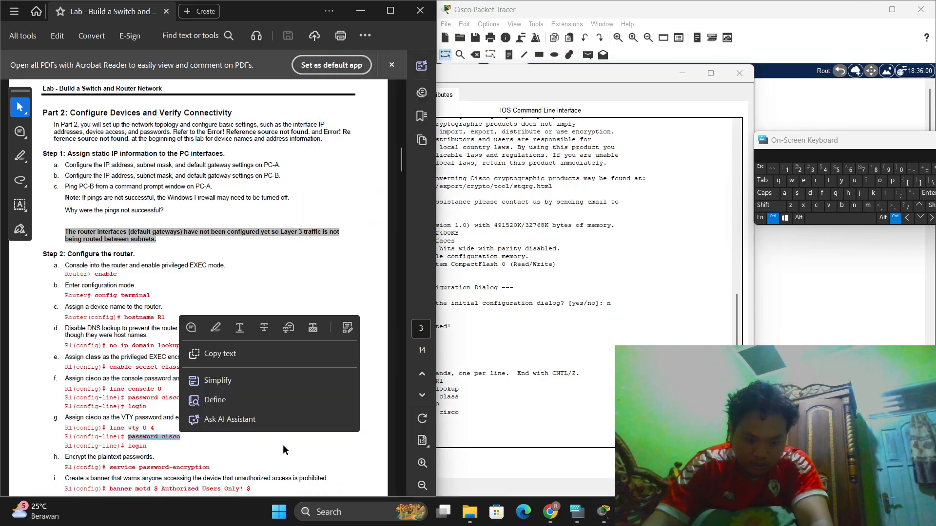
key("ctrl+c")
left_click(723, 463)
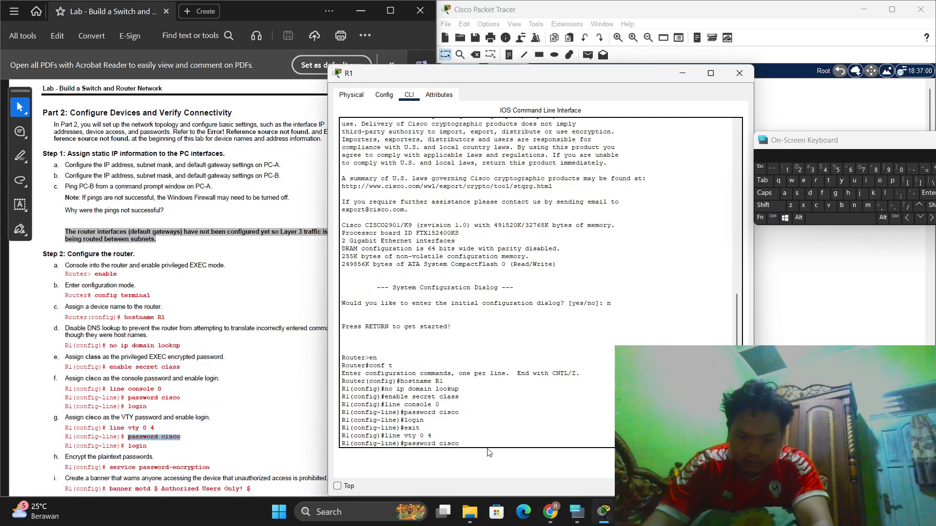
key("Return")
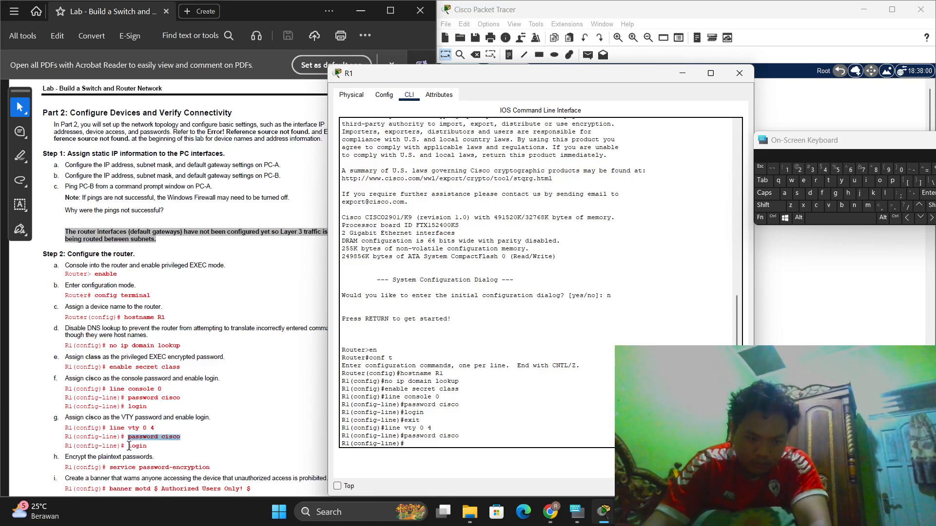
Step: Enable login on R1's VTY lines with the copied login command, and exit line configuration
left_click_drag(129, 446, 147, 447)
key("ctrl+c")
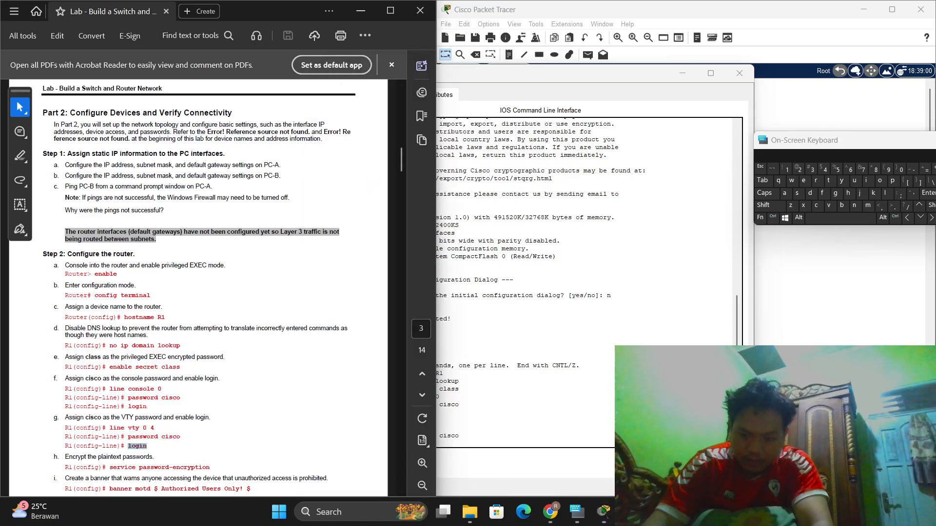
key("alt+Tab")
key("ctrl+v")
key("Return")
type("e")
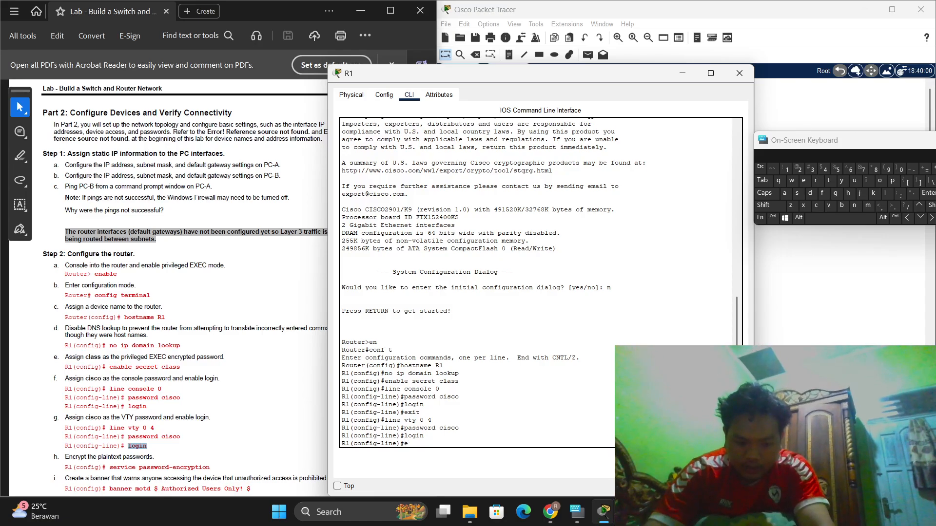
type("xi")
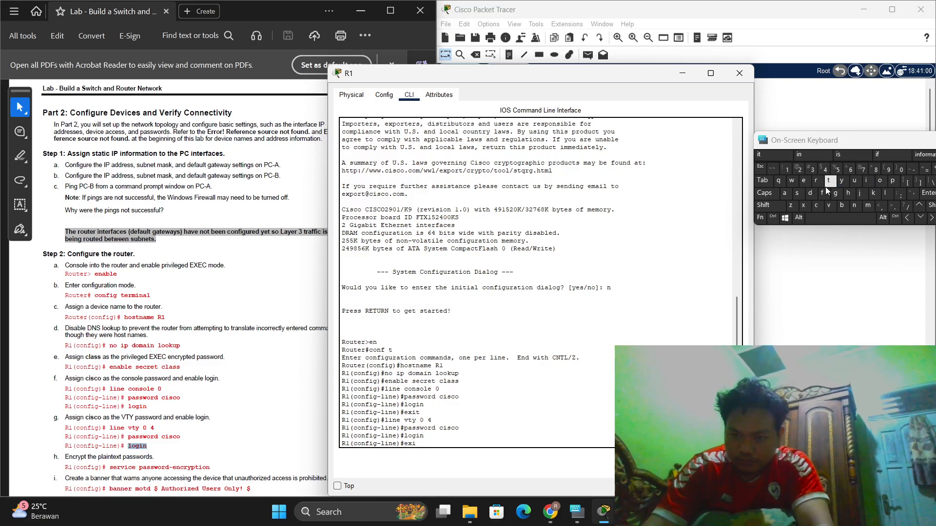
type("t")
key("Return")
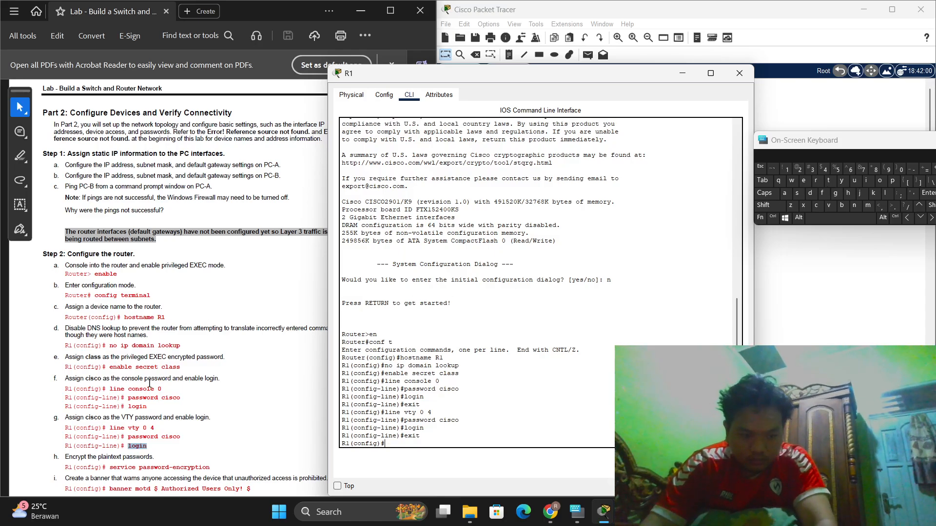
Step: Encrypt R1's plaintext passwords by running service password-encryption, copied from the lab instructions
scroll(150, 383, "down", 3)
left_click_drag(110, 398, 210, 395)
key("ctrl+c")
left_click(719, 462)
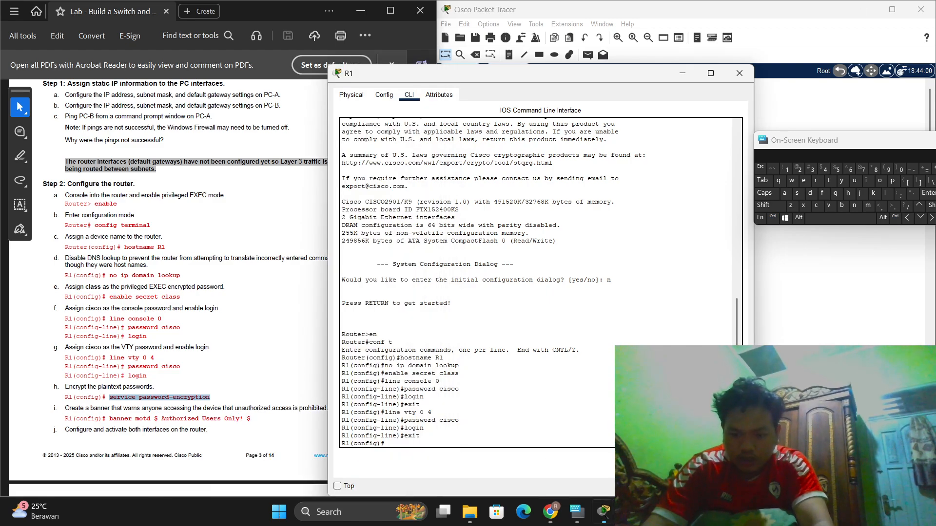
key("Return")
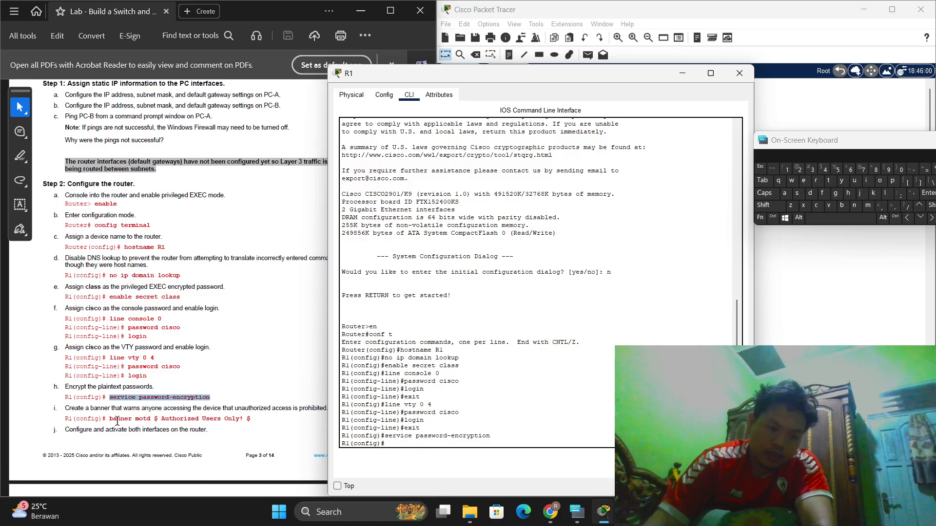
Step: Create R1's warning banner by running banner motd $ Authorized Users Only! $, copied from the lab instructions
left_click_drag(109, 419, 252, 419)
key("ctrl+c")
left_click(719, 462)
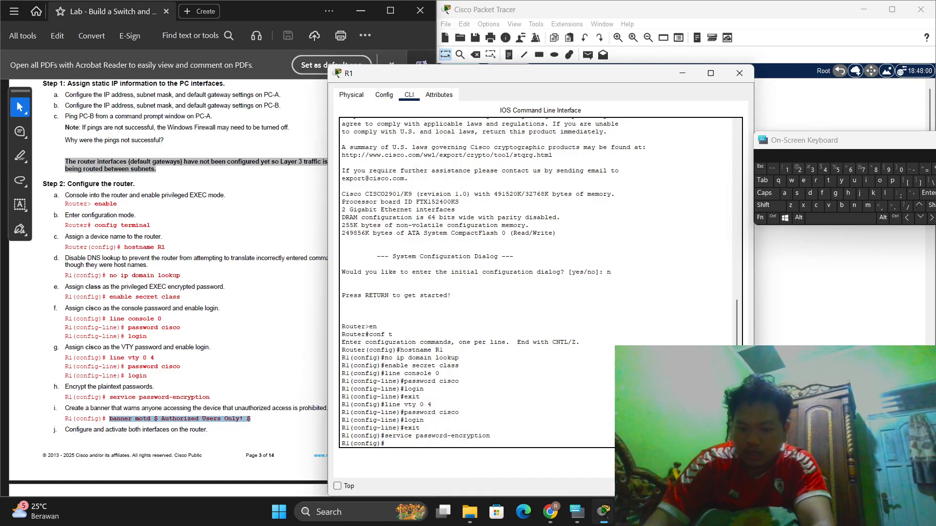
key("ctrl+v")
key("Return")
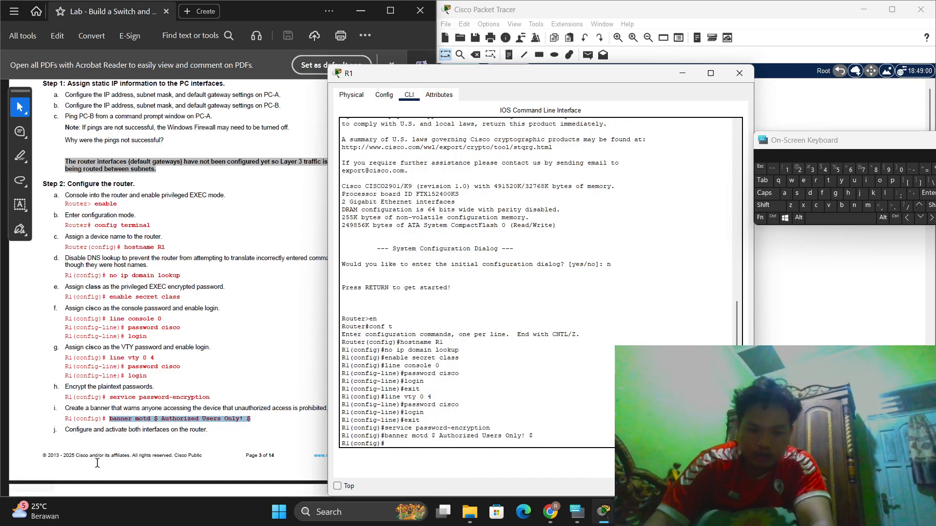
Step: Enter R1's interface g0/0 configuration and assign IPv4 address 192.168.0.1 with mask 255.255.255.0, following the lab instructions
scroll(137, 429, "down", 1)
scroll(136, 429, "down", 4)
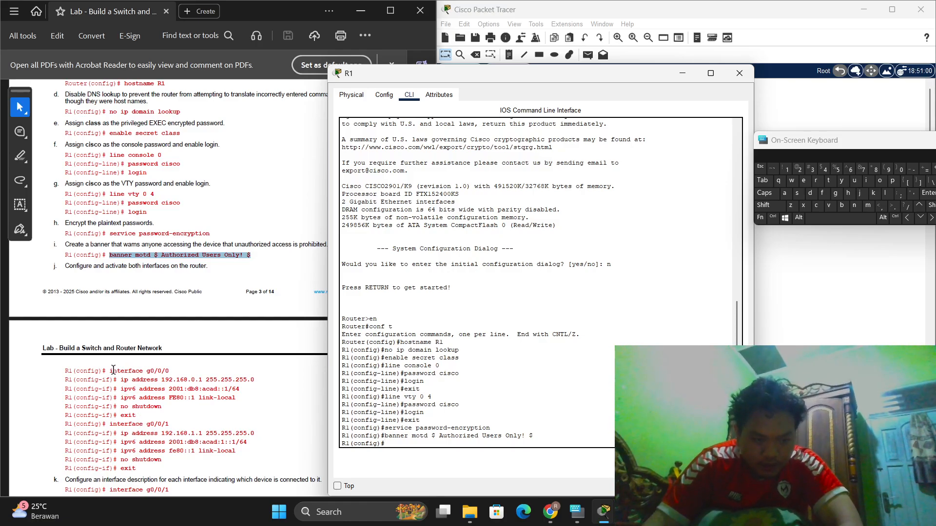
left_click_drag(110, 371, 160, 374)
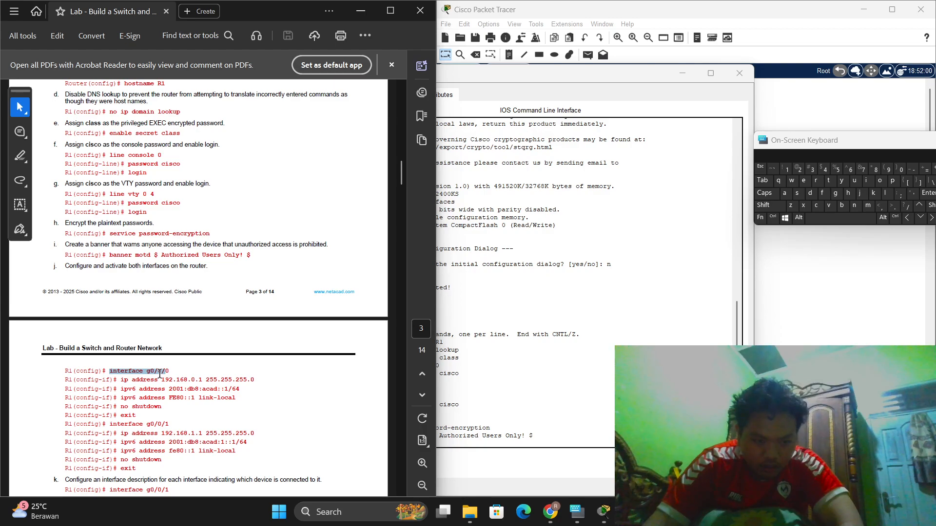
key("ctrl+c")
left_click(648, 414)
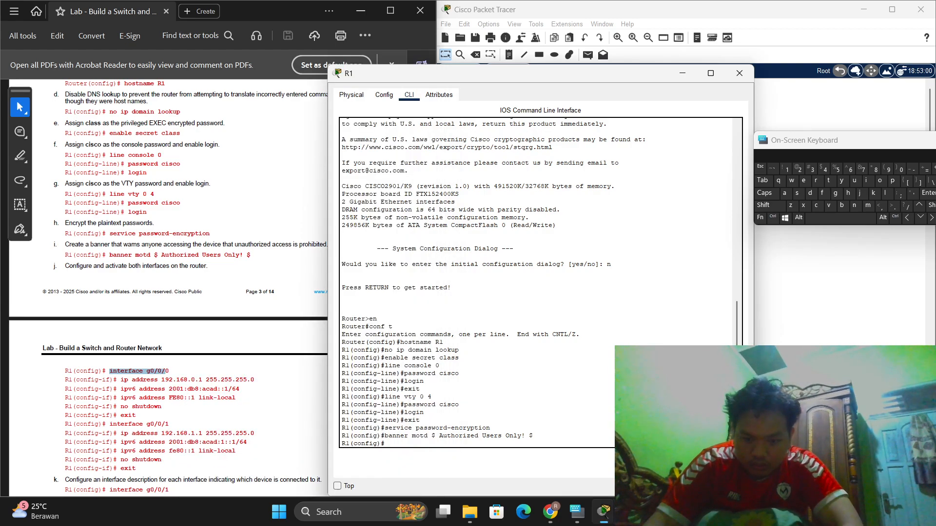
key("ctrl+v")
key("Return")
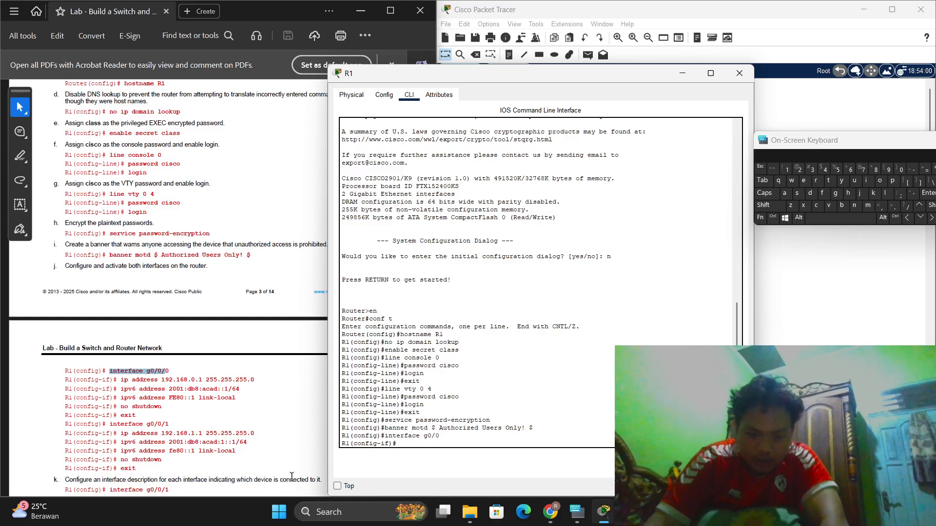
left_click_drag(119, 379, 240, 379)
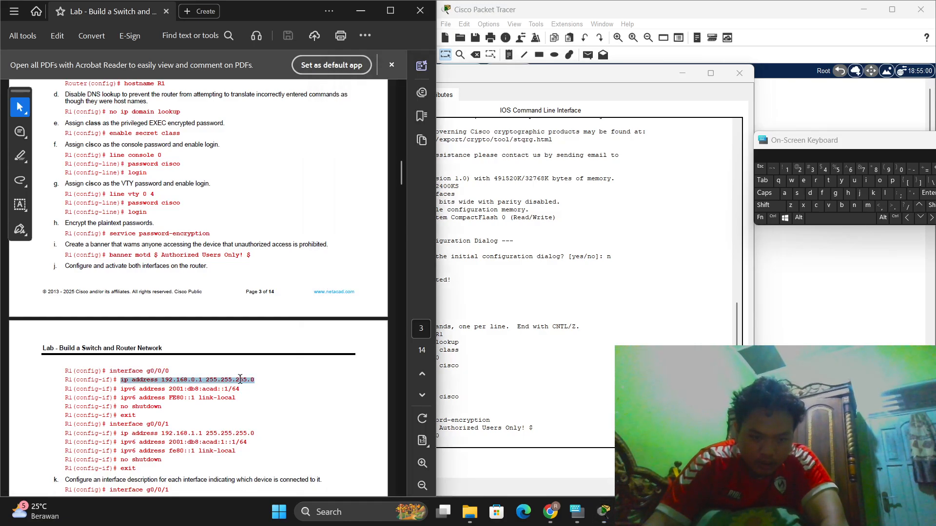
key("ctrl+c")
left_click(648, 414)
key("ctrl+v")
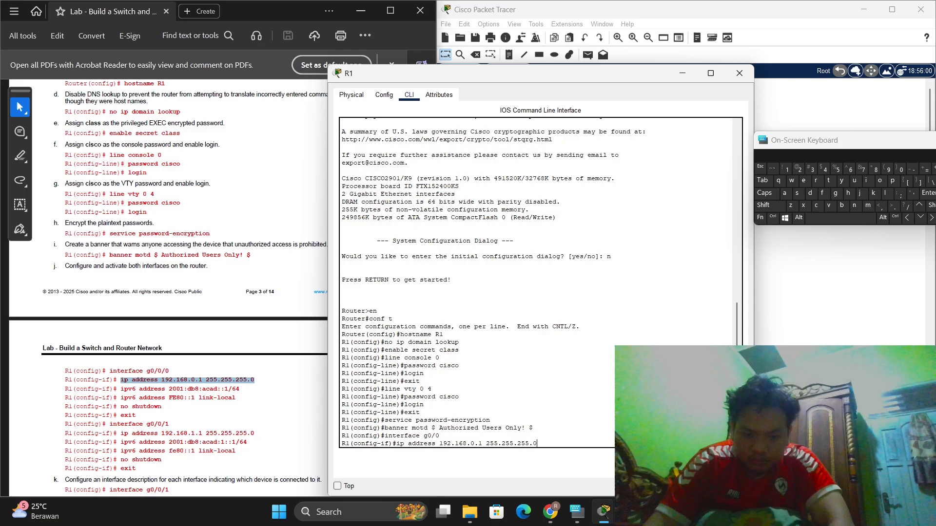
key("Return")
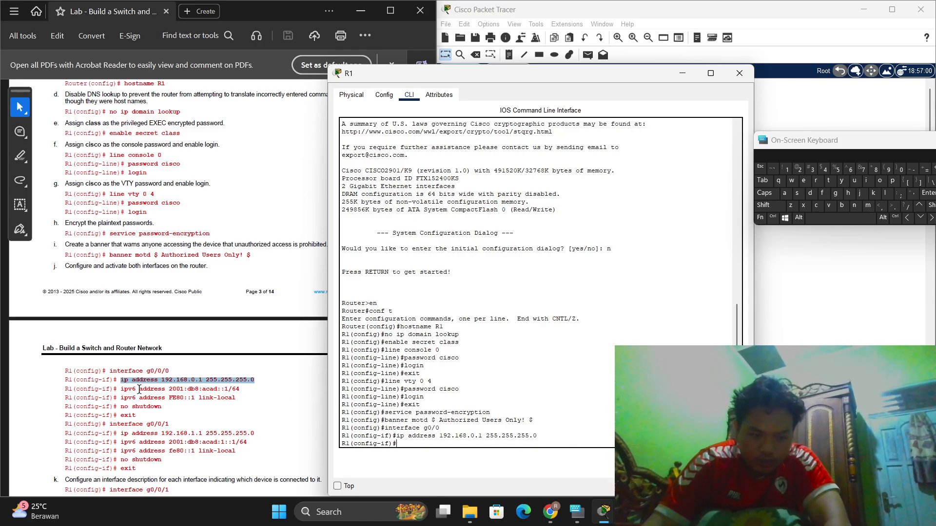
Step: Assign IPv6 address 2001:db8:acad::1/64 to R1's g0/0 interface using the command copied from the lab instructions
left_click(115, 389)
left_click_drag(116, 389, 239, 389)
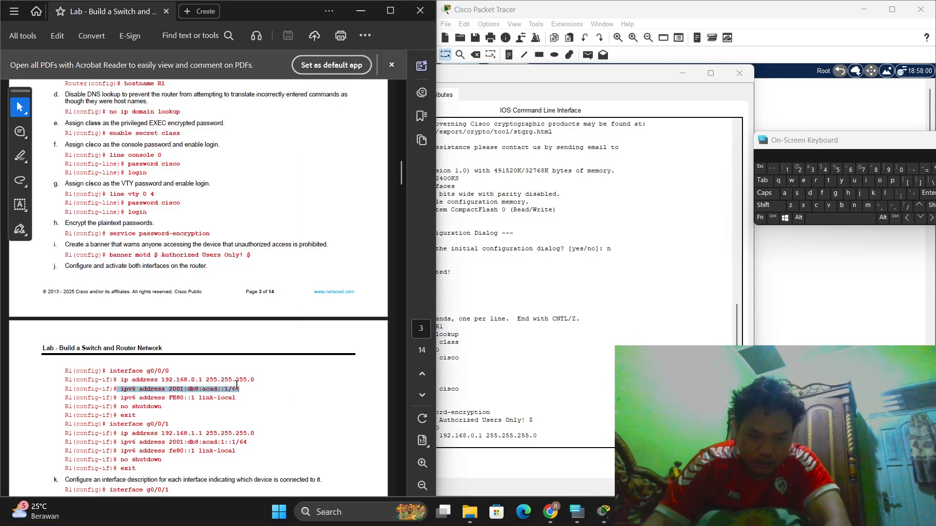
key("ctrl+c")
key("alt+Tab")
key("ctrl+v")
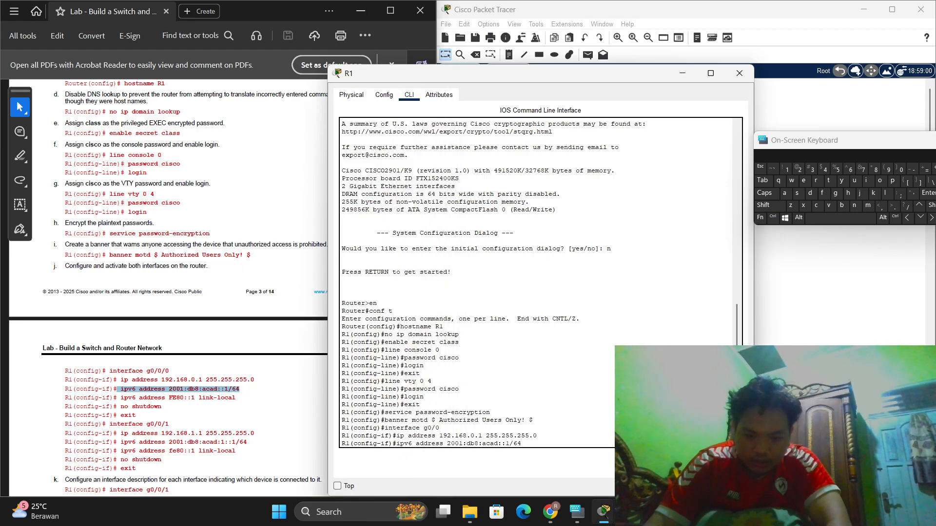
key("Return")
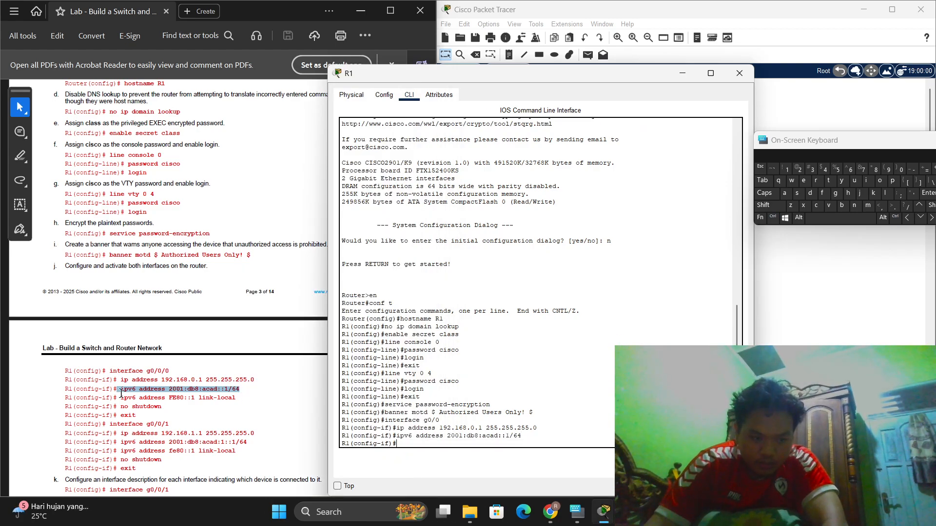
Step: Set R1's g0/0 link-local address by running ipv6 address FE80::1 link-local, copied from the lab instructions
left_click_drag(121, 398, 231, 404)
key("ctrl+c")
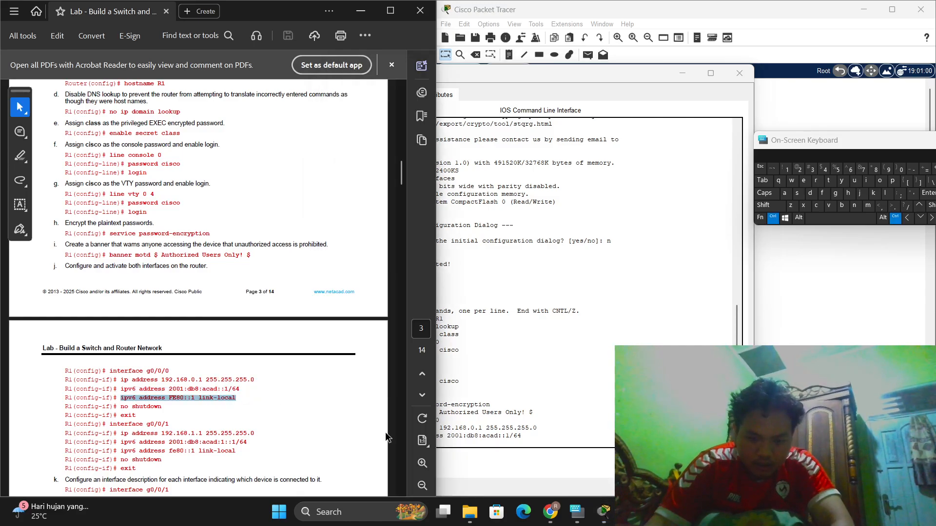
key("alt+Tab")
key("ctrl+v")
key("Return")
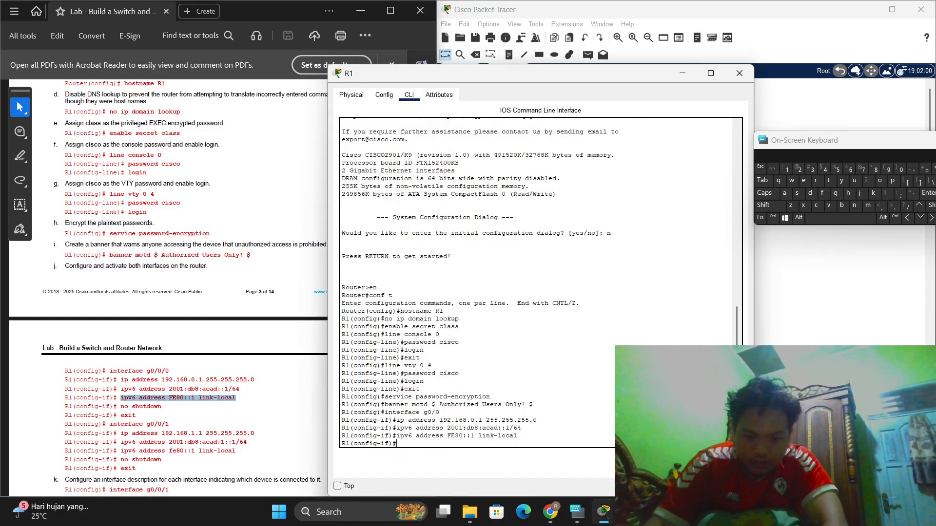
Step: Activate R1's g0/0 interface with the copied no shutdown command, and exit interface configuration
left_click_drag(122, 406, 176, 412)
key("ctrl+c")
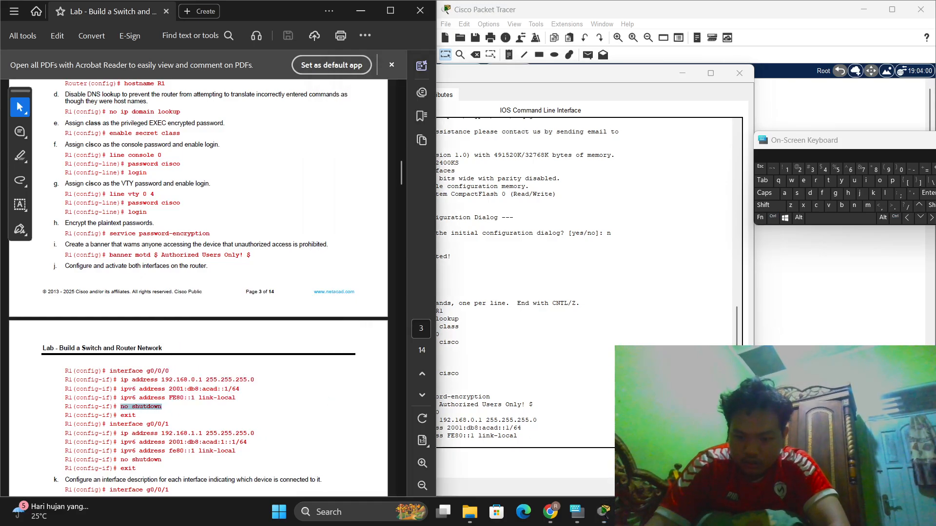
key("alt+Tab")
key("ctrl+v")
key("Return")
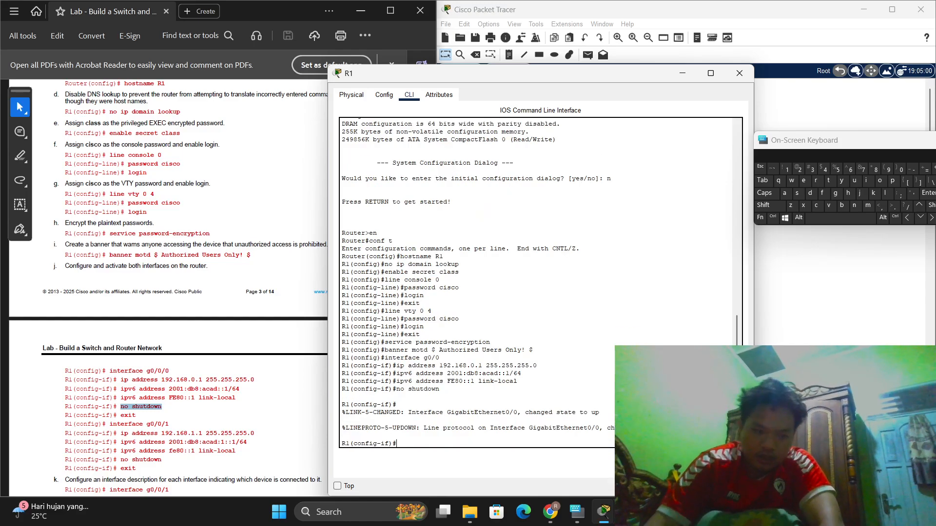
type("ex")
key("Return")
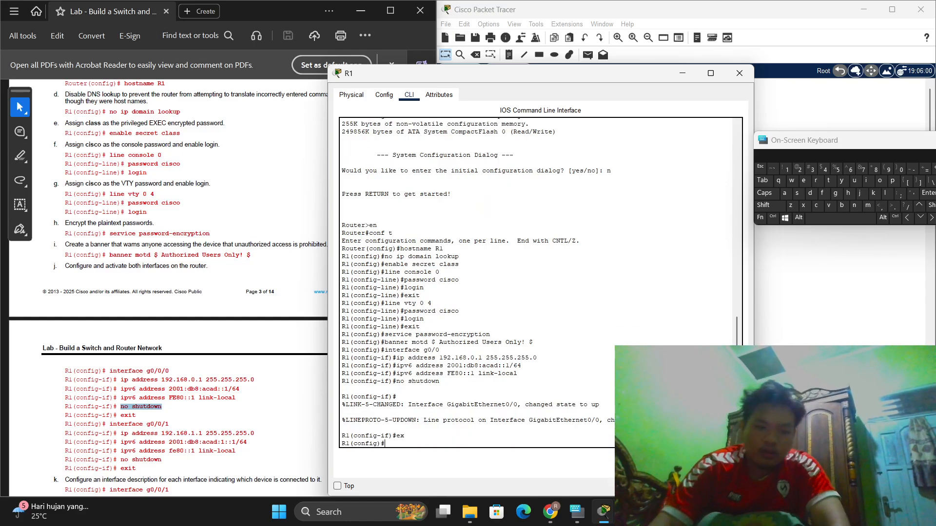
Step: Enter R1's interface g0/1 configuration and assign IPv4 address 192.168.1.1 with mask 255.255.255.0, copied from the lab instructions
key("Up")
key("Up")
key("Up")
key("Up")
key("Up")
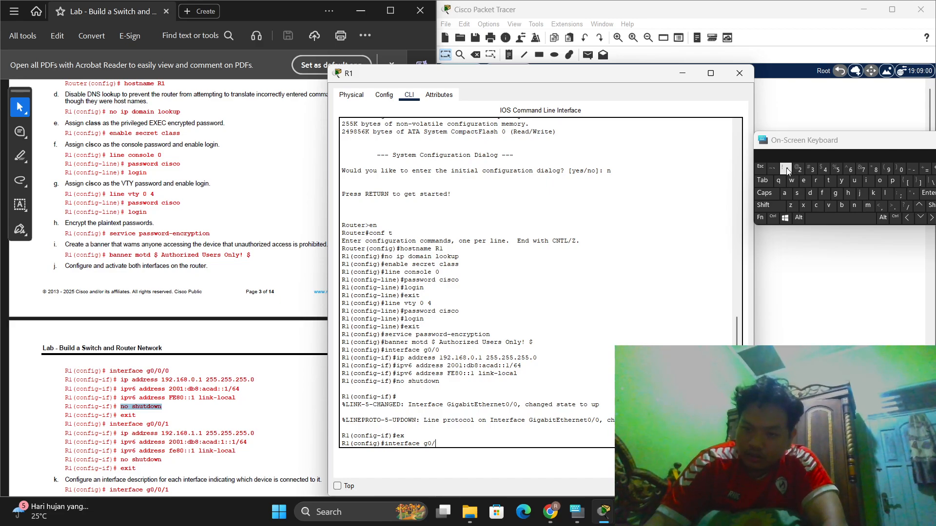
key("Return")
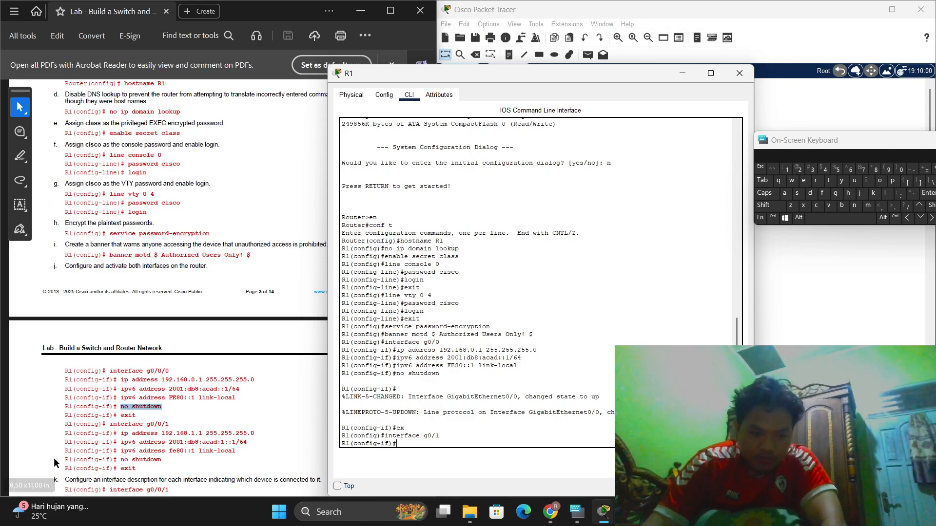
left_click_drag(120, 433, 255, 433)
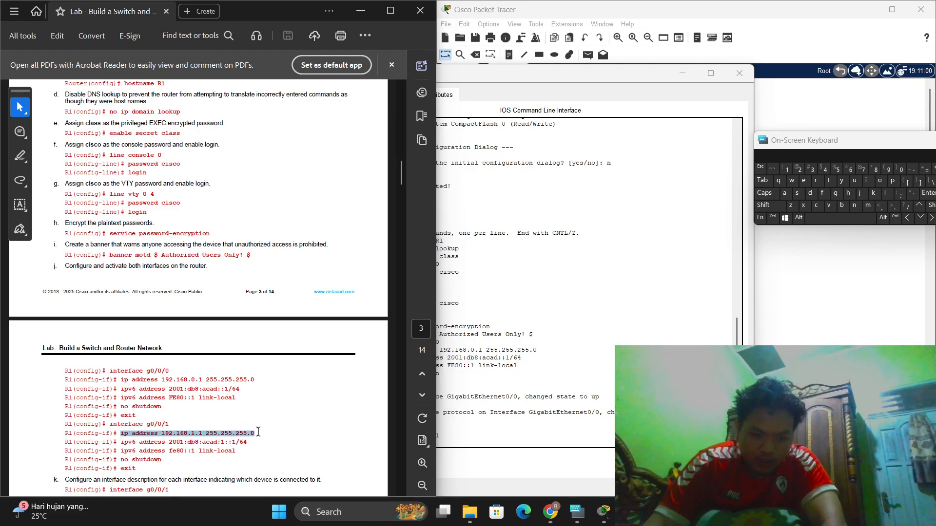
key("ctrl+c")
key("alt+Tab")
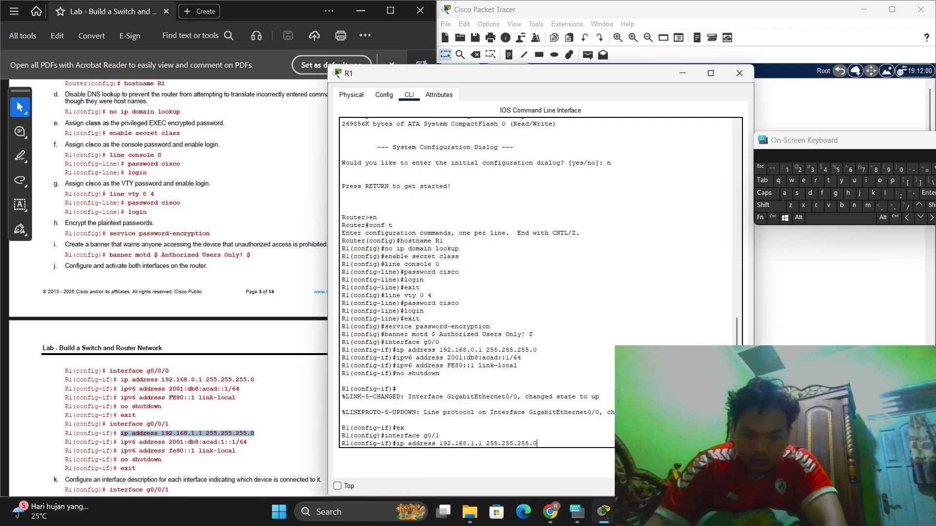
key("ctrl+v")
key("Return")
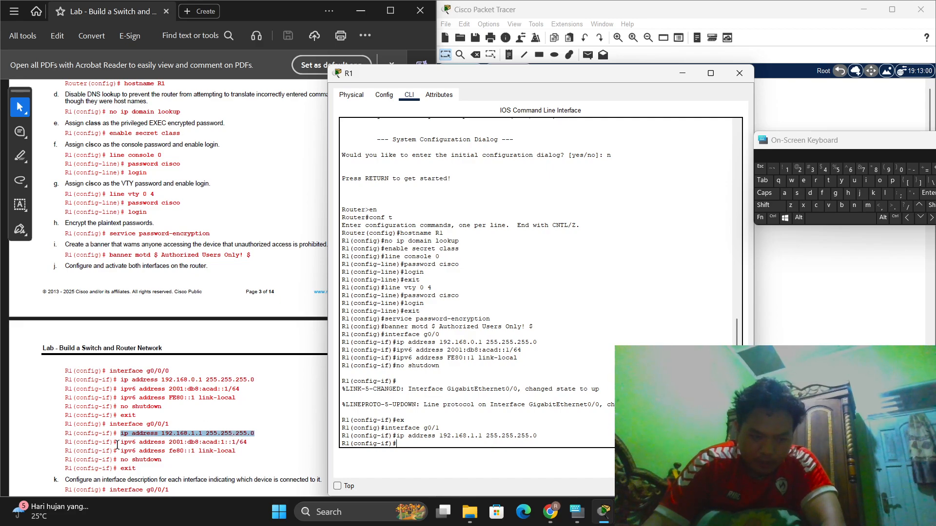
Step: Assign IPv6 address 2001:db8:acad:1::1/64 to R1's g0/1 interface using the command copied from the lab instructions
left_click_drag(121, 442, 247, 442)
key("ctrl+c")
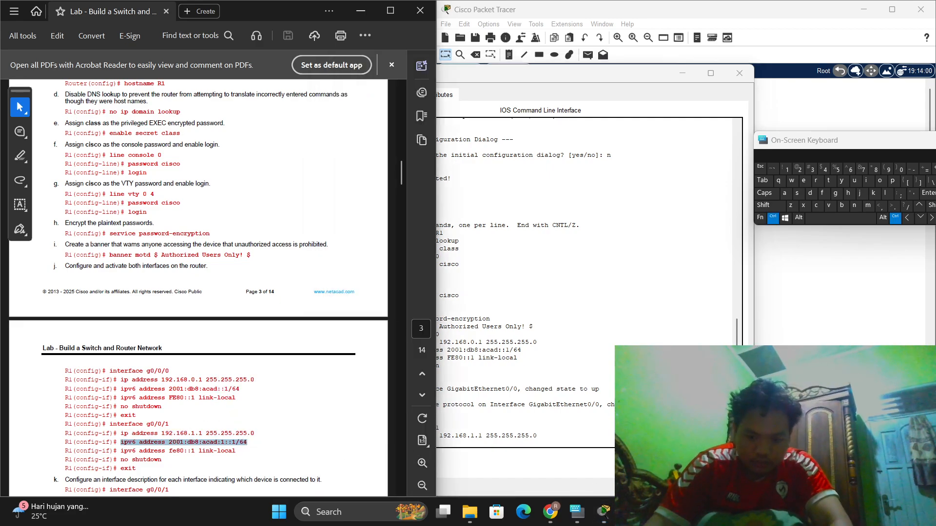
key("alt+Tab")
key("ctrl+v")
key("Return")
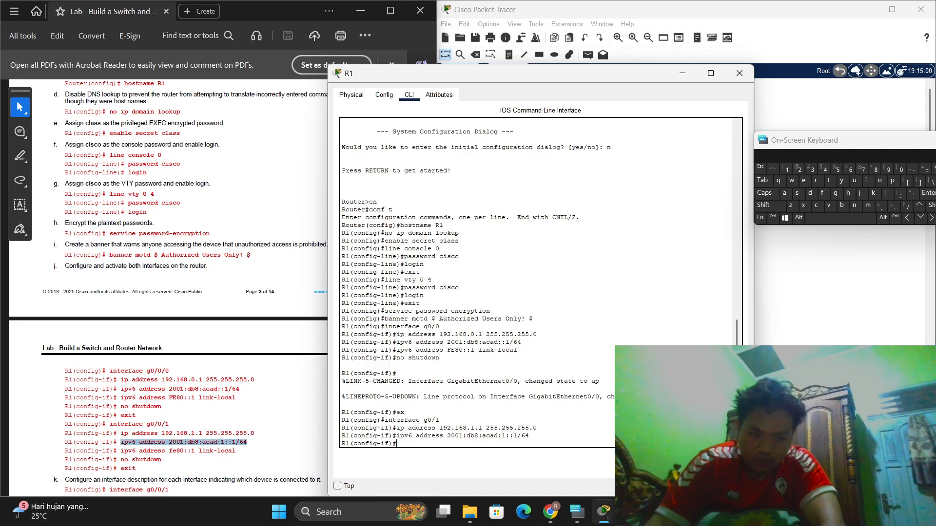
Step: Set R1's g0/1 link-local address by running ipv6 address fe80::1 link-local, copied from the lab instructions
left_click_drag(122, 451, 236, 451)
key("ctrl+c")
key("alt+Tab")
key("ctrl+v")
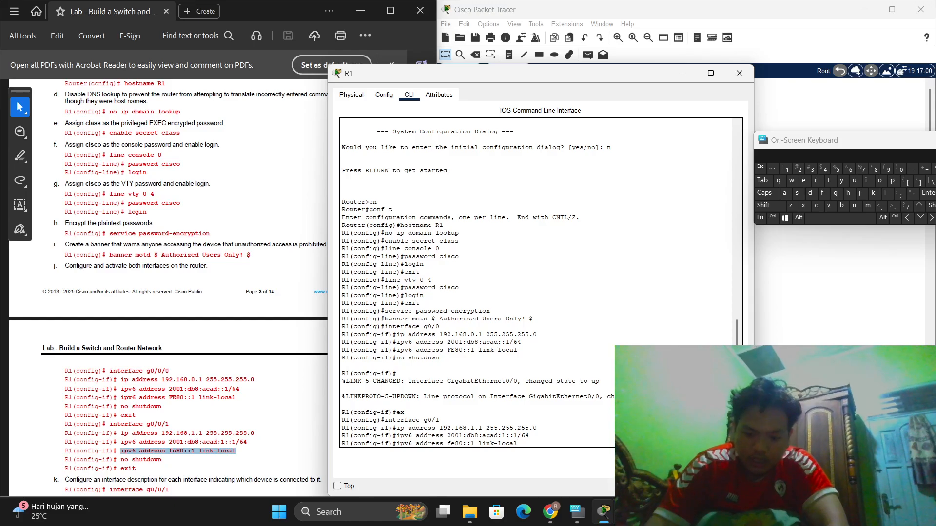
key("Return")
Step: Activate R1's g0/1 interface with no shutdown, and exit interface configuration
type("no shutdown")
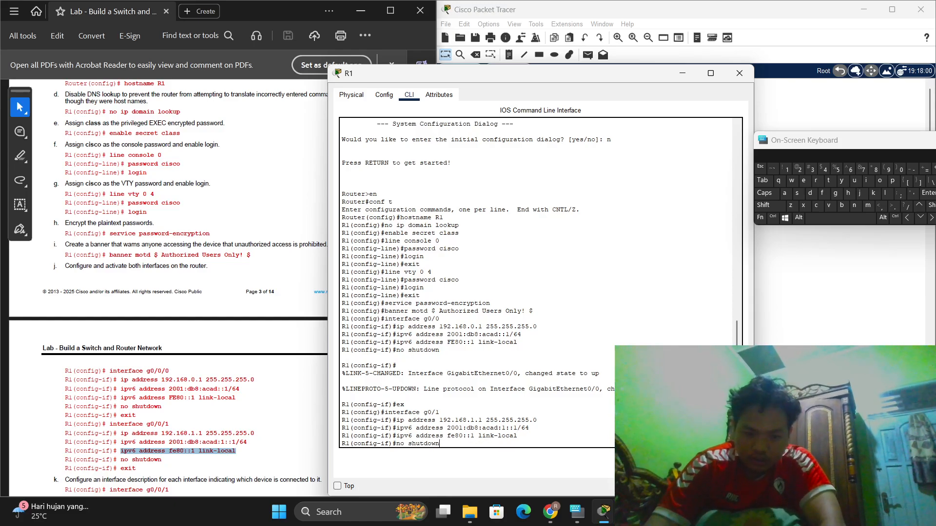
key("Return")
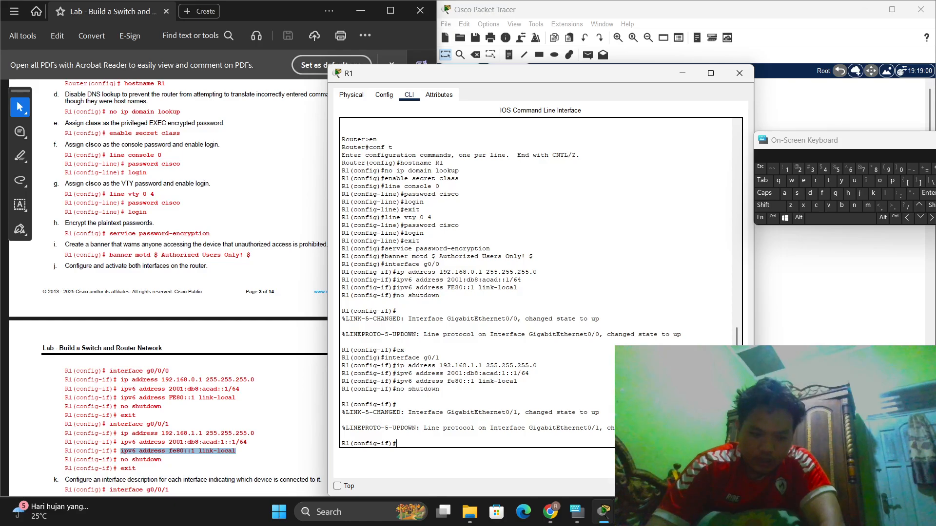
type("ex")
key("Return")
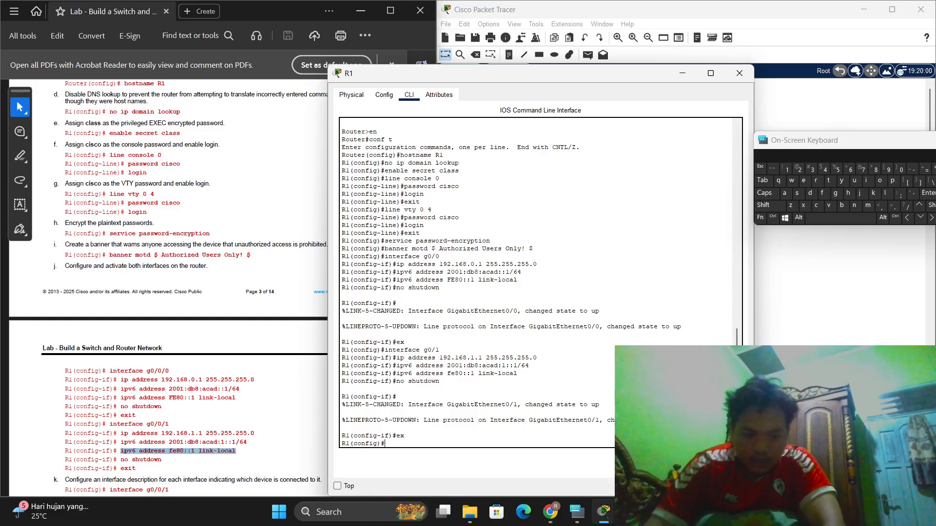
Step: Find the interface description commands in the lab instructions and re-enter interface g0/0 configuration on R1
scroll(138, 478, "down", 2)
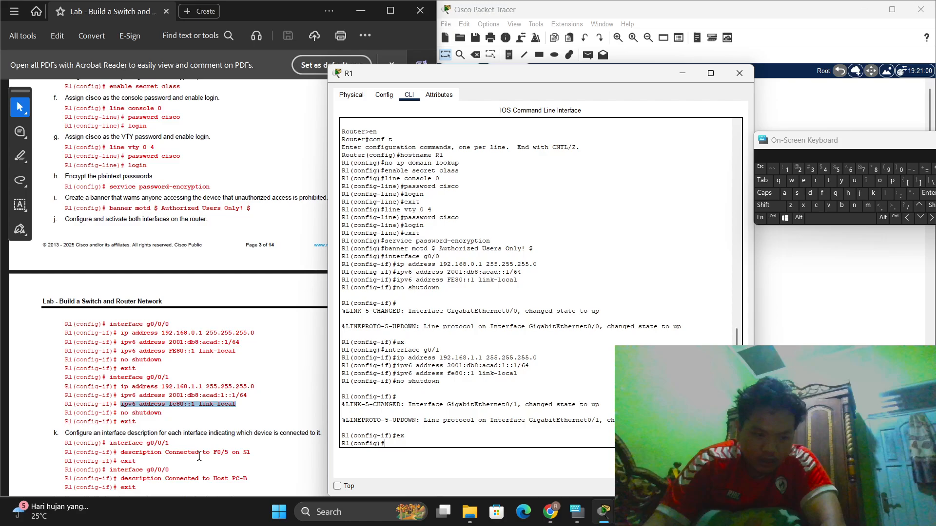
key("Up")
key("Up")
key("Up")
key("Up")
key("Up")
key("Up")
key("Up")
key("Up")
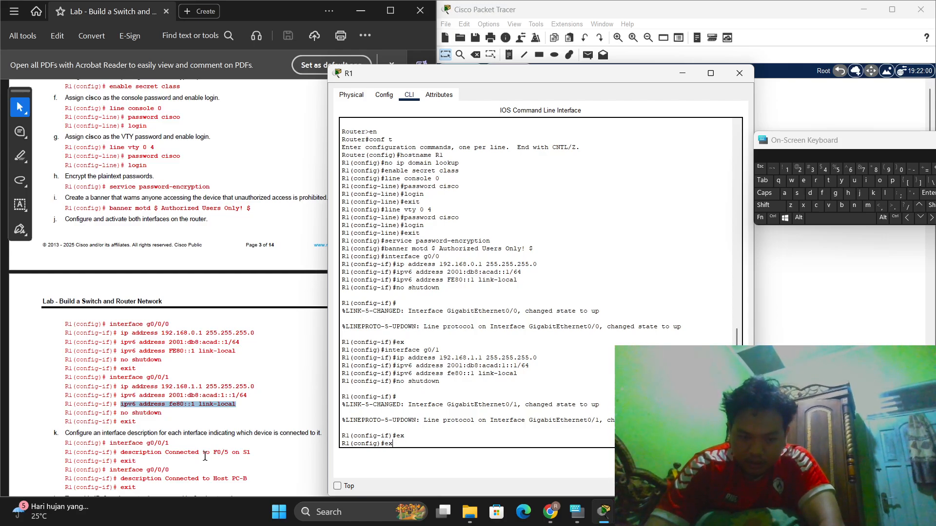
key("Down")
key("Down")
key("BackSpace")
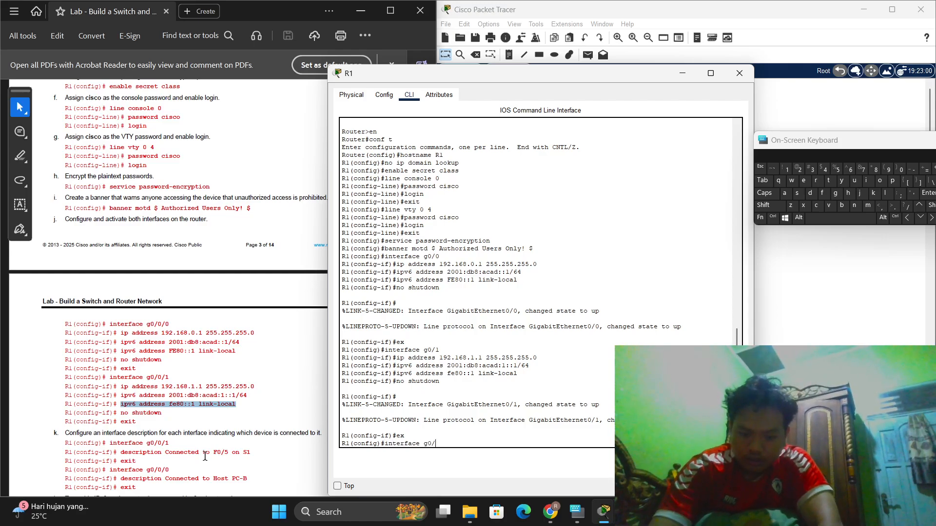
key("Return")
scroll(205, 457, "down", 1)
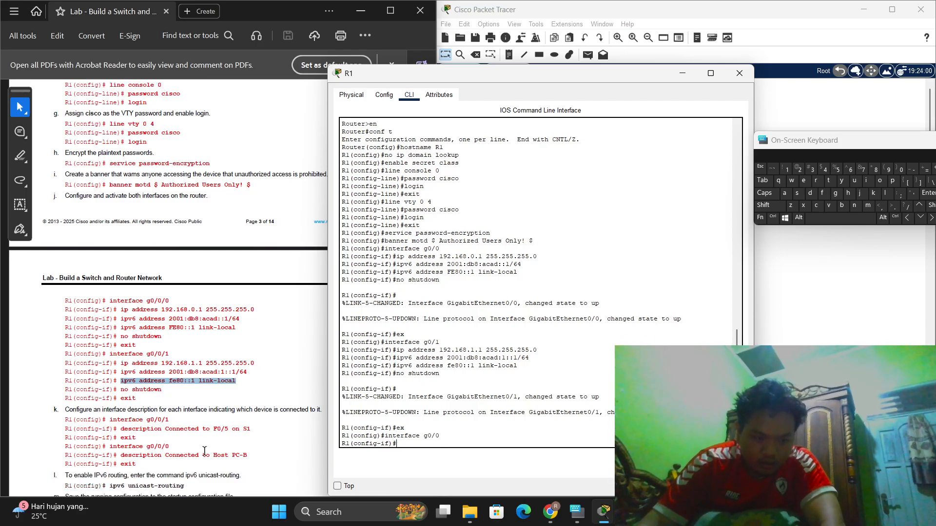
Step: Set R1's g0/0 description to Connected to Host PC-B using the copied command, and exit interface configuration
left_click_drag(120, 457, 250, 454)
key("ctrl+c")
left_click(600, 488)
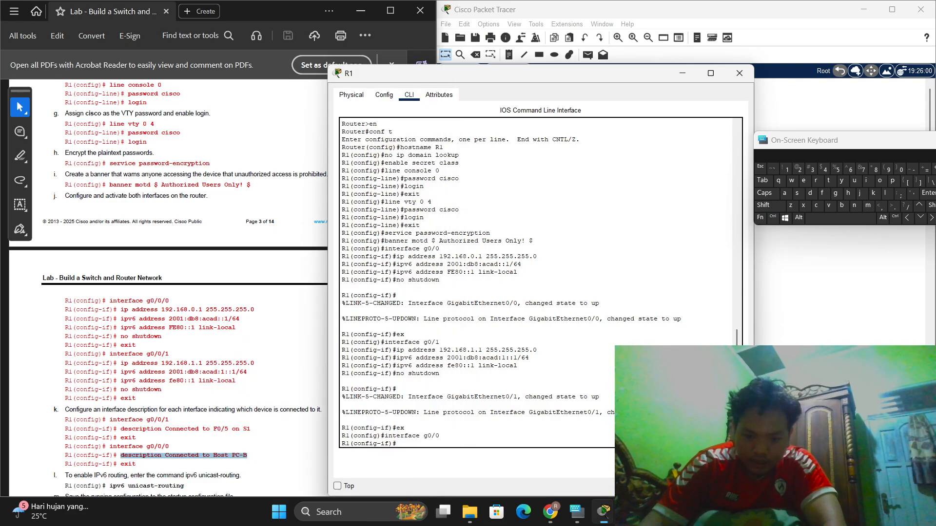
key("ctrl+v")
key("Return")
key("Up")
key("Up")
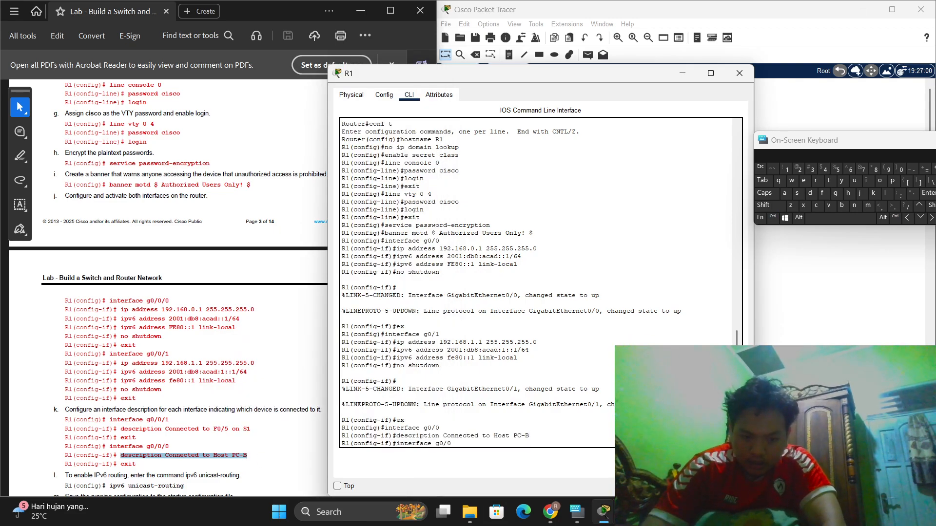
key("Up")
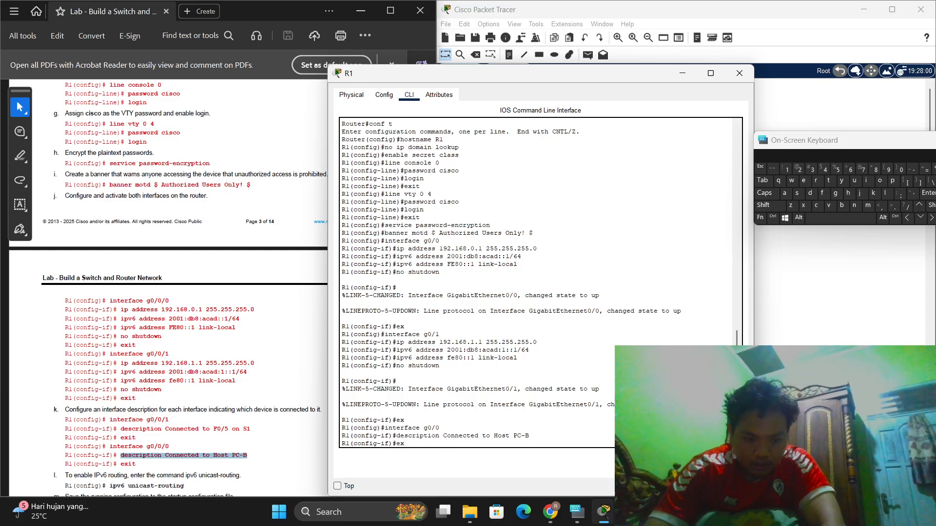
key("Return")
Step: Enter interface g0/1 configuration on R1 by recalling and editing the earlier interface command
key("Up")
key("Up")
key("Up")
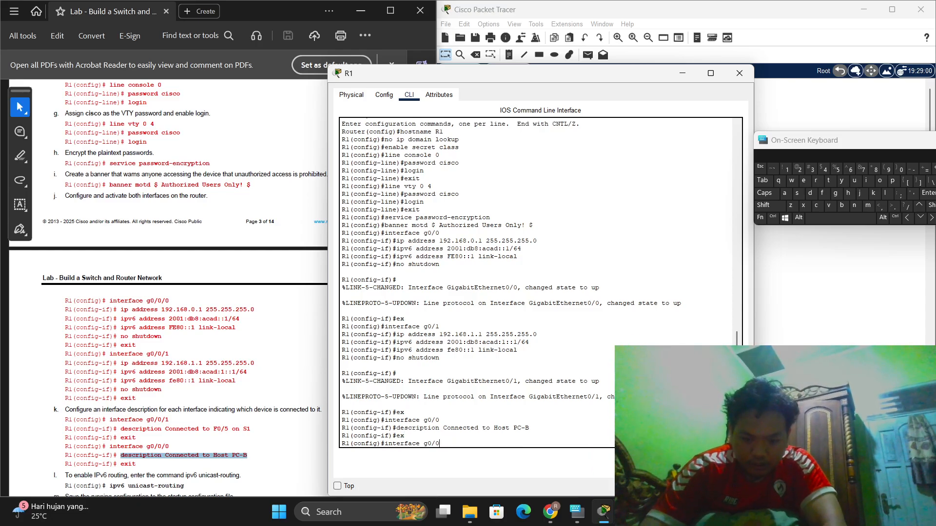
key("BackSpace")
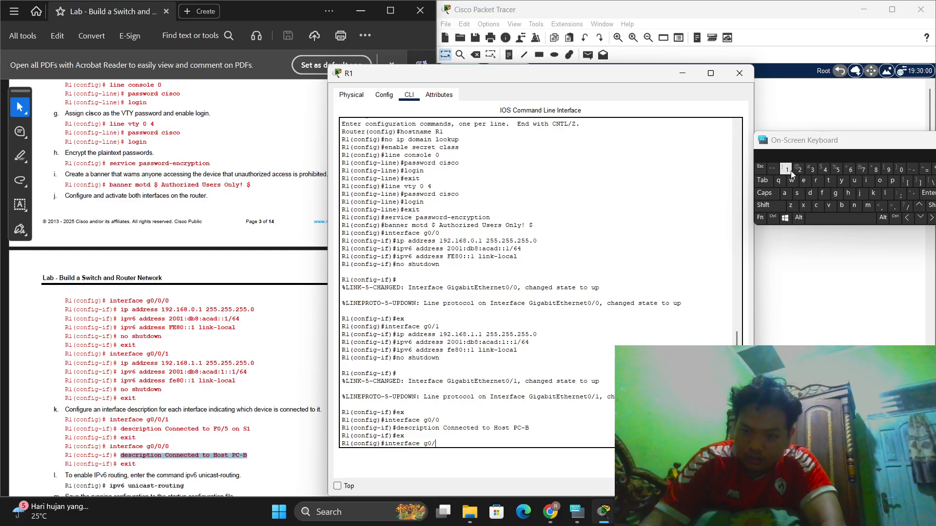
key("Return")
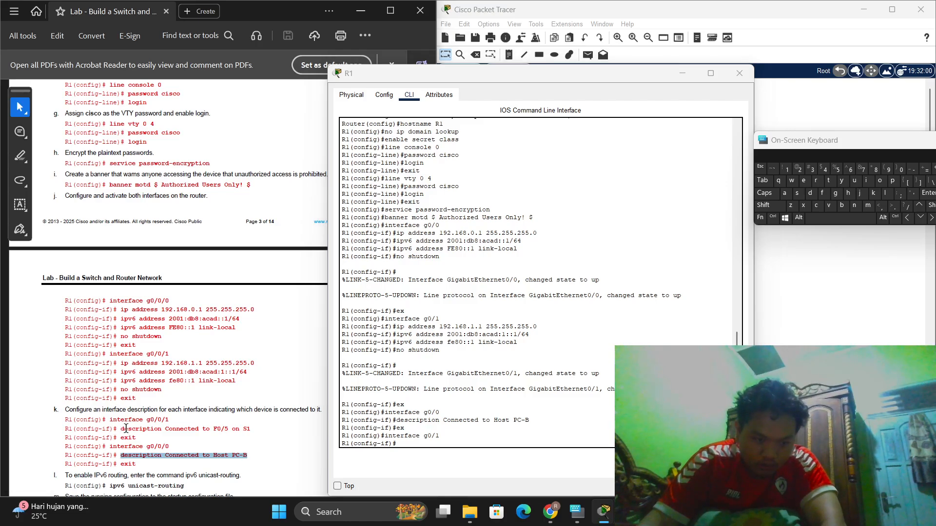
Step: Set R1's g0/1 description to Connected to F0/5 on S1, copied from the lab instructions, and exit interface configuration
left_click_drag(120, 429, 258, 432)
key("ctrl+c")
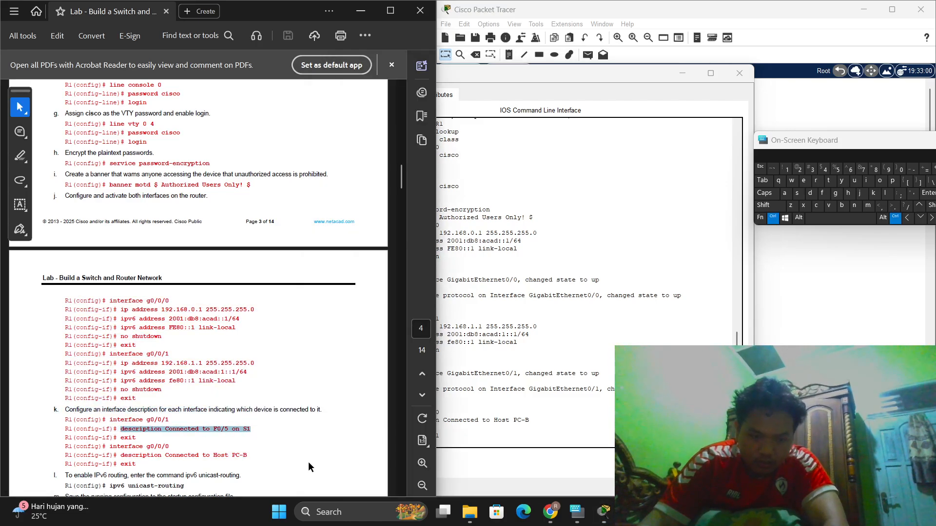
key("alt+Tab")
key("ctrl+v")
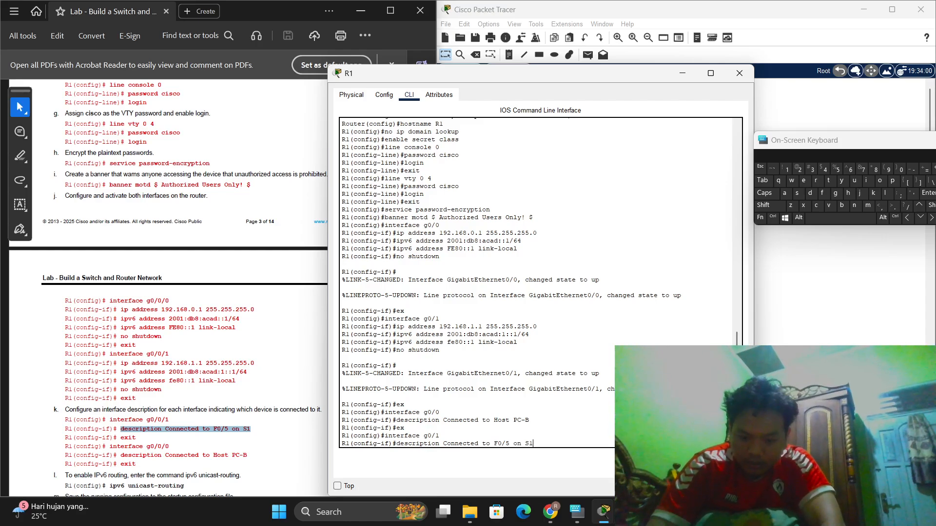
key("Return")
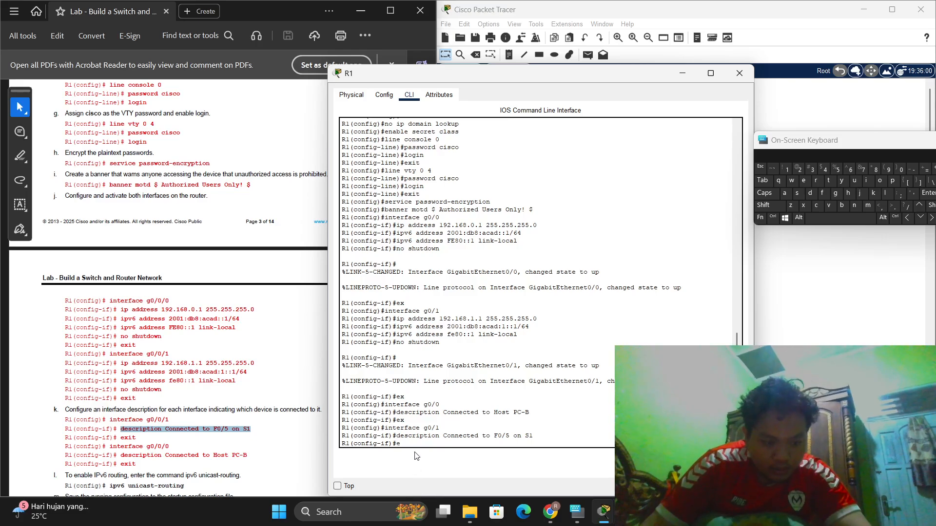
type("ex")
key("Return")
Step: Enable IPv6 routing on R1 by running ipv6 unicast-routing, copied from the lab instructions
scroll(126, 391, "down", 2)
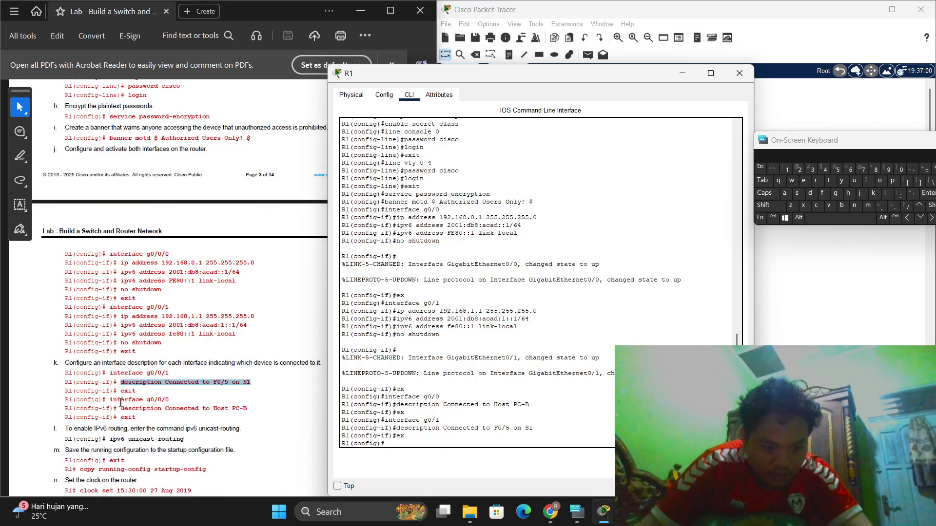
left_click_drag(112, 440, 184, 440)
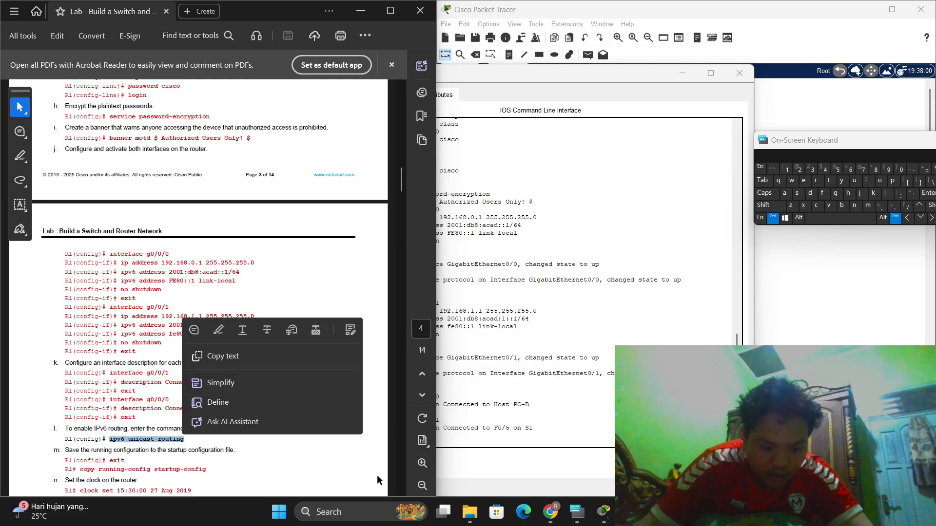
key("ctrl+c")
left_click(601, 513)
key("ctrl+v")
key("Return")
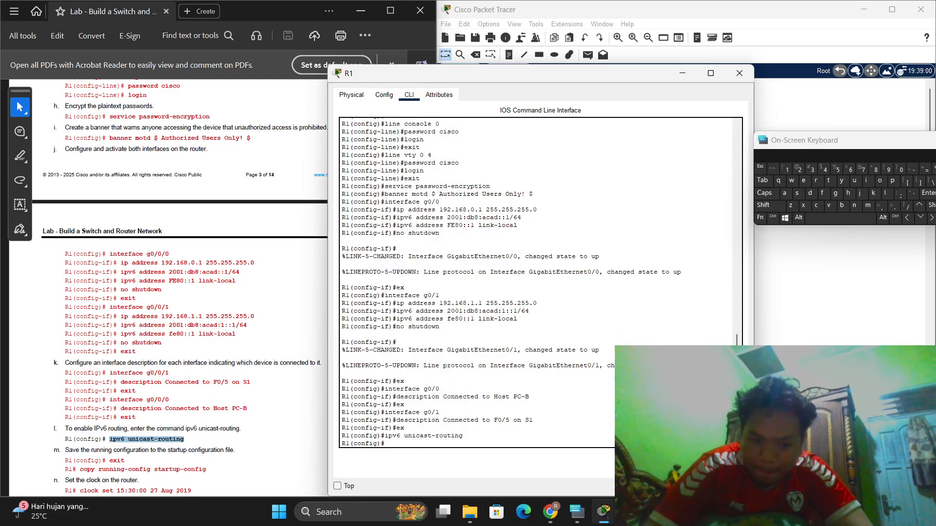
Step: Exit R1's global configuration and save the running configuration with copy running-config startup-config, accepting the default destination filename
scroll(97, 417, "down", 1)
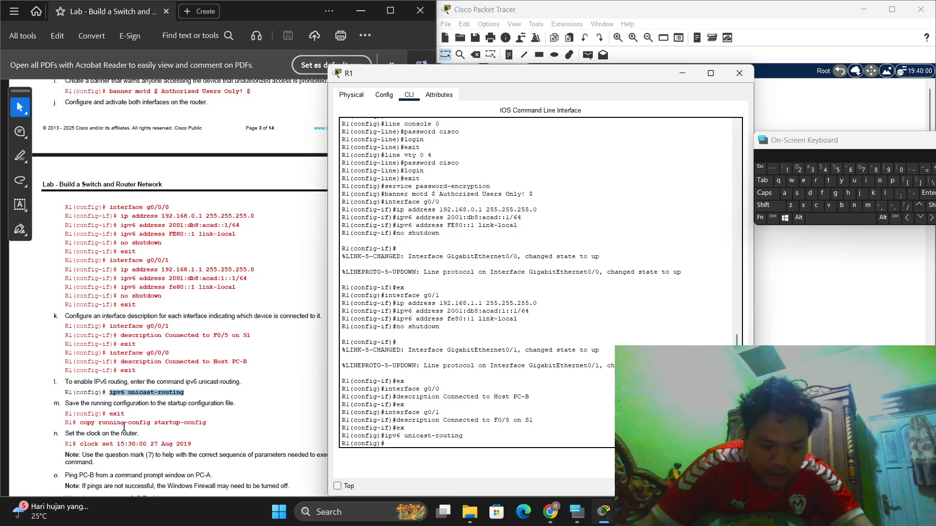
key("Return")
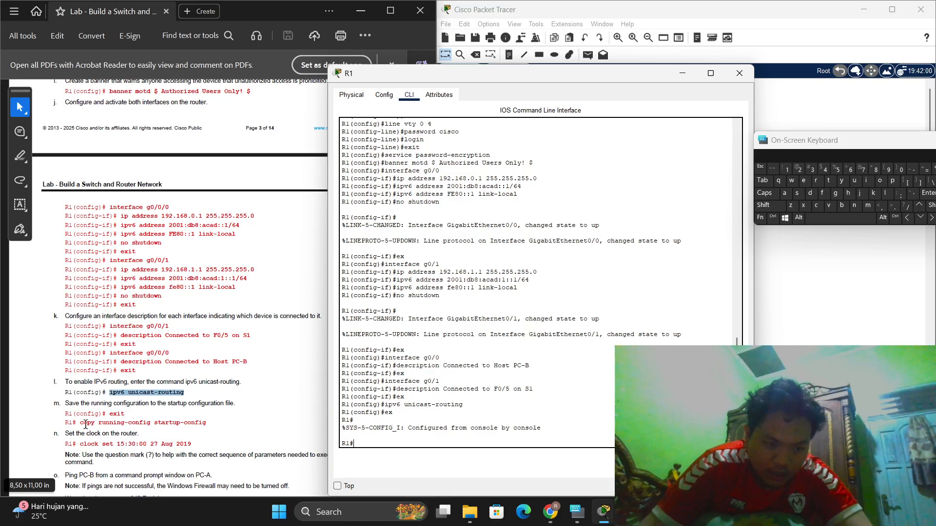
left_click_drag(80, 423, 206, 424)
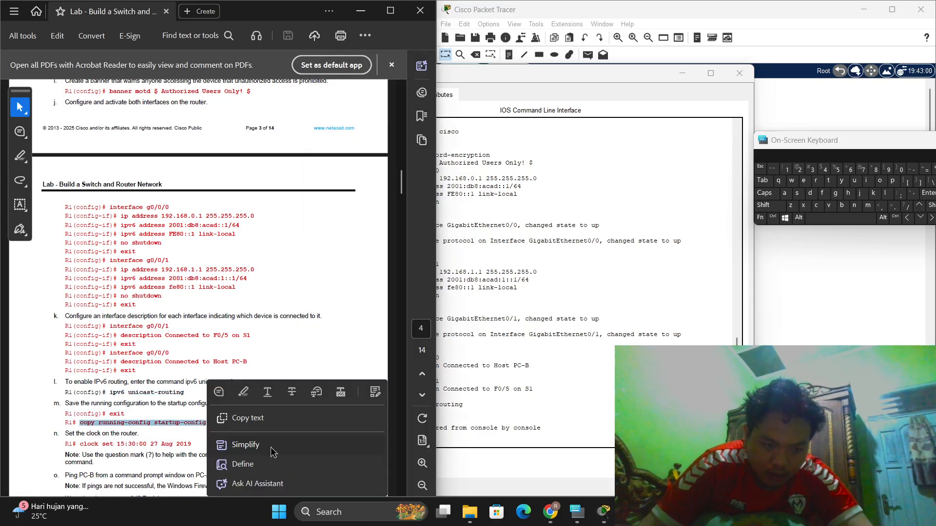
key("alt+Tab")
key("ctrl+v")
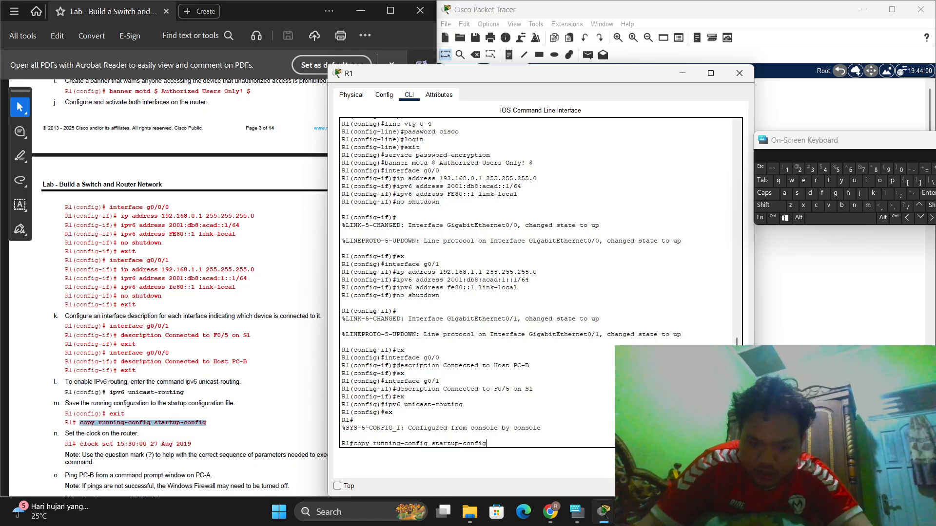
key("Return")
key("Return")
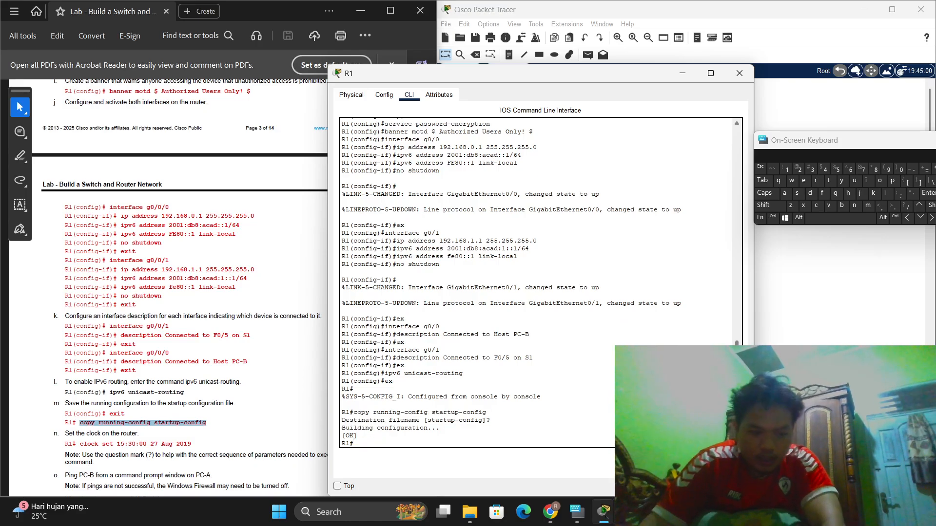
Step: Set R1's clock by running clock set 15:30:00 27 Aug 2019, copied from the lab instructions
left_click(80, 443)
left_click_drag(79, 444, 196, 447)
key("ctrl+c")
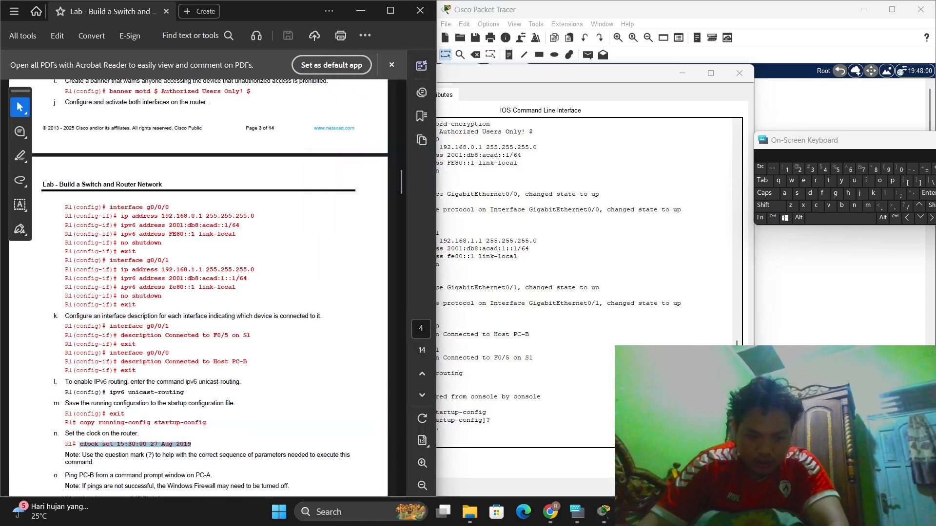
key("alt+Tab")
key("ctrl+v")
key("Return")
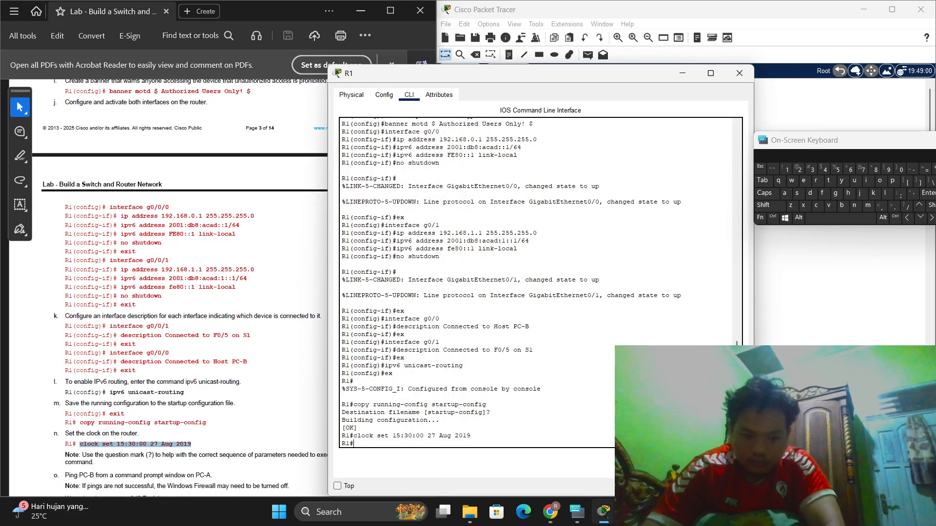
Step: Close R1's window and ping PC-B at 192.168.0.3 from PC-A's Command Prompt
scroll(224, 361, "down", 3)
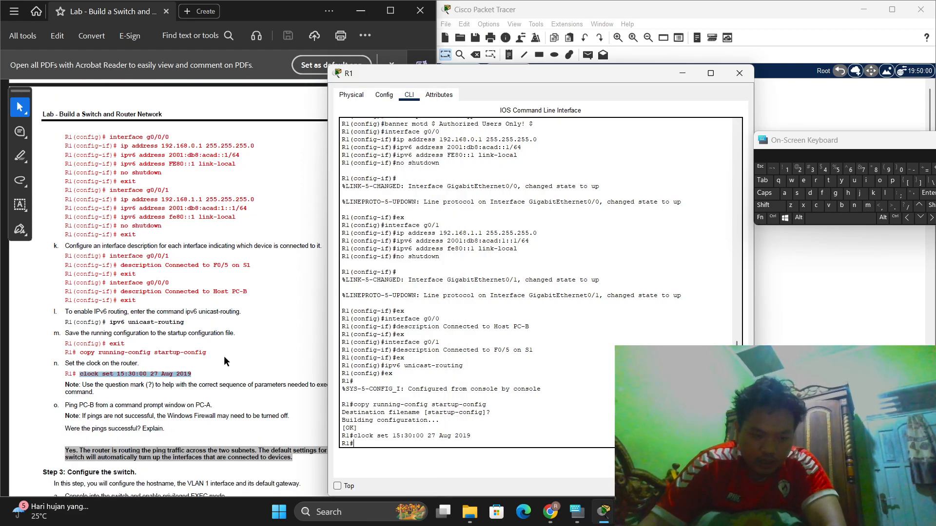
left_click(749, 74)
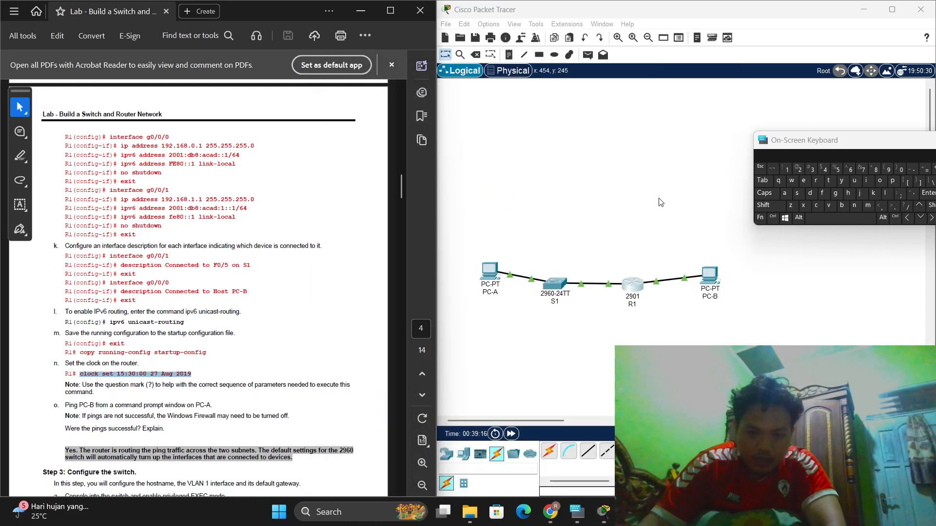
left_click(496, 270)
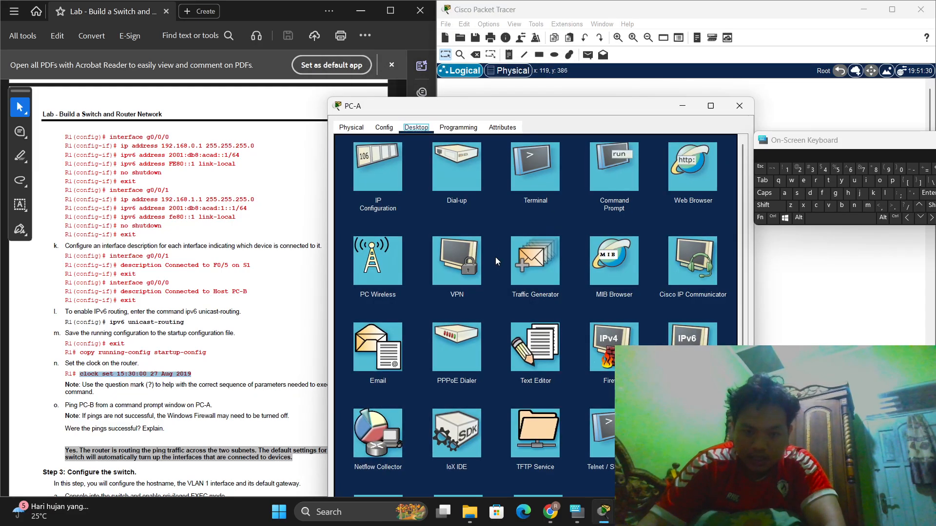
left_click(610, 179)
key("Up")
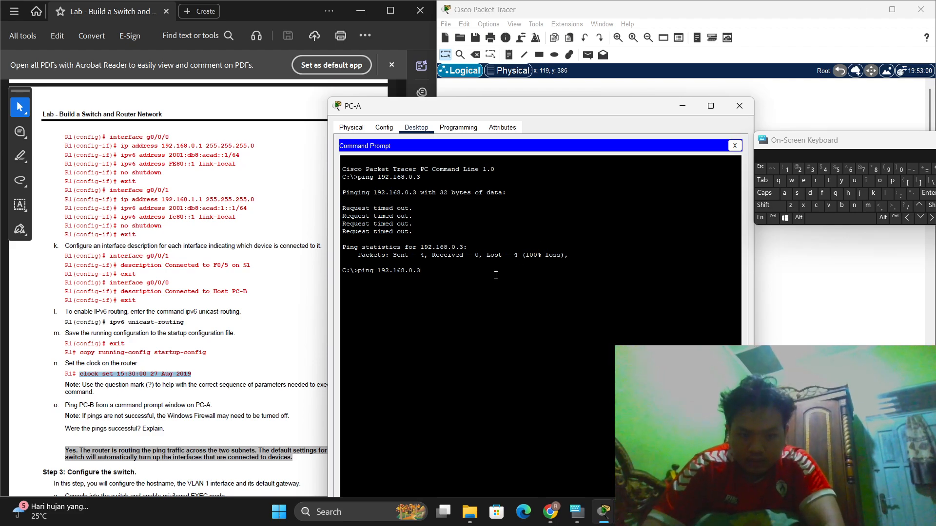
key("Return")
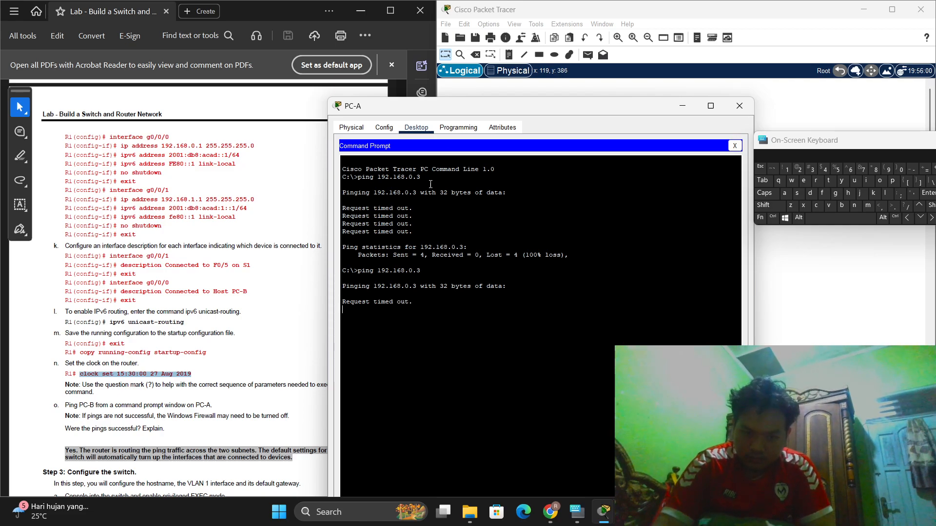
Step: Repeat the ping to 192.168.0.3 from PC-A, and close PC-A's window
left_click_drag(501, 106, 626, 75)
type("ping 192.168.0.3")
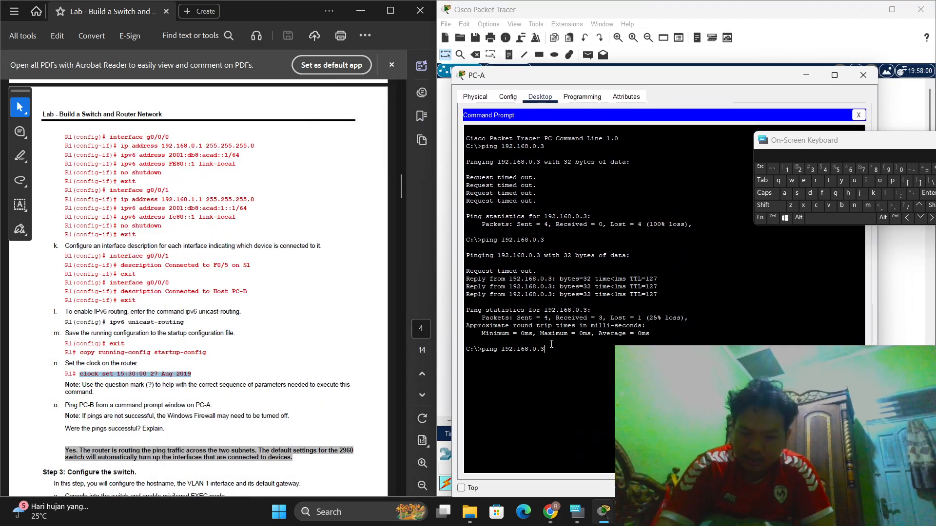
key("Return")
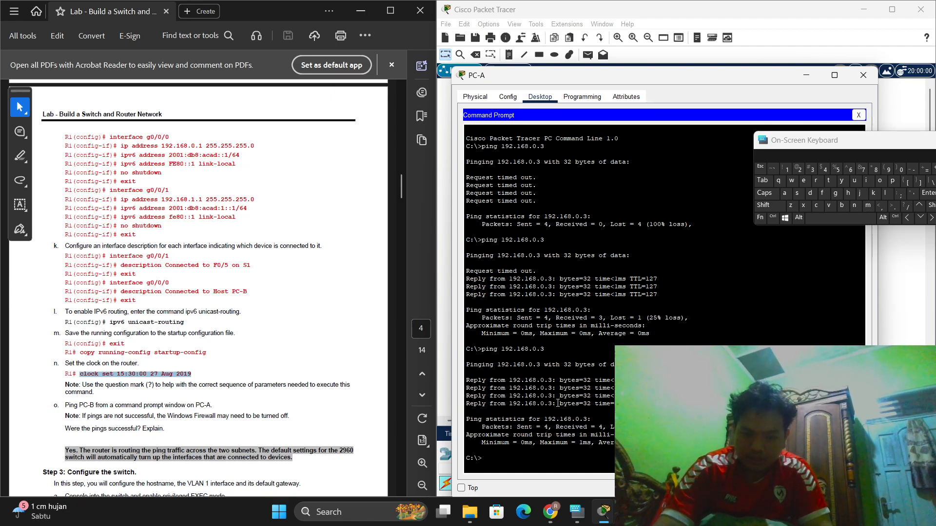
left_click(861, 75)
Step: Open switch S1's command line and enter privileged EXEC mode with en
scroll(399, 297, "down", 6)
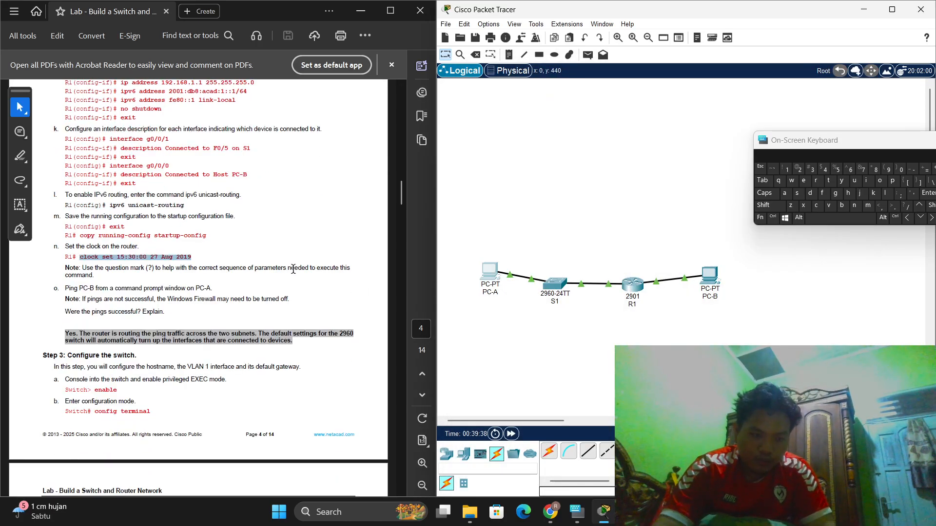
double_click(556, 284)
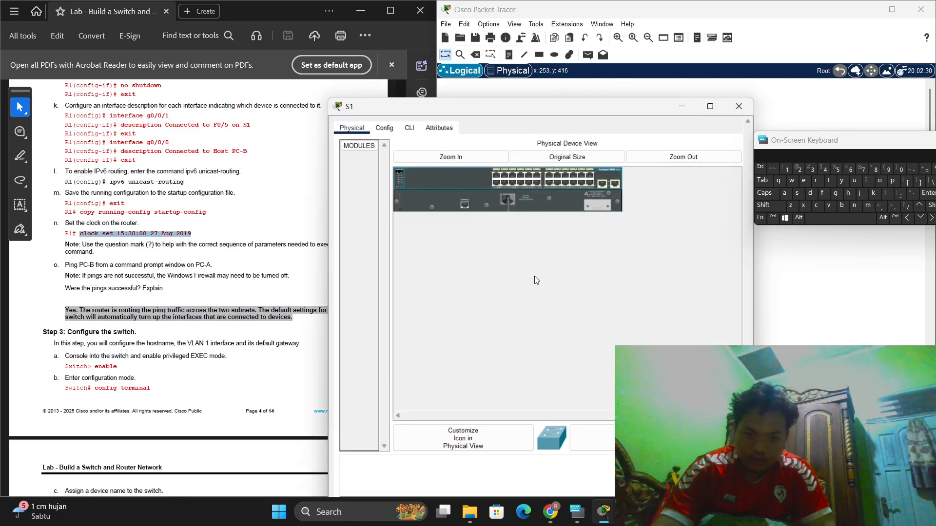
left_click(412, 100)
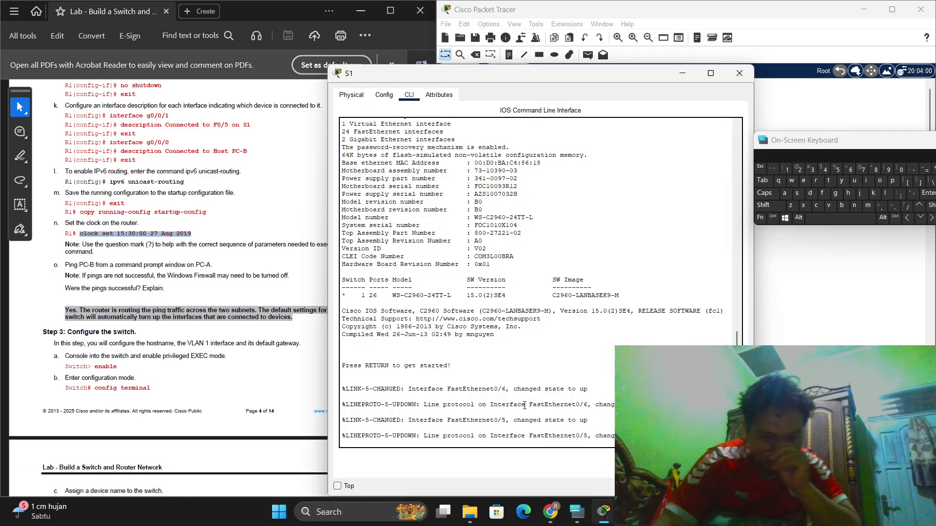
key("Return")
type("e")
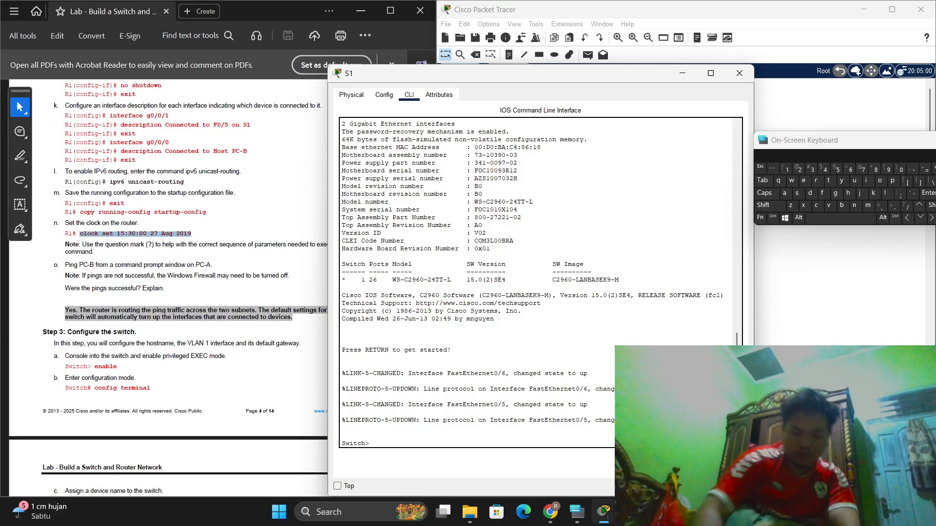
type("n")
key("Return")
Step: Enter global configuration mode on the switch with conf t
type("v")
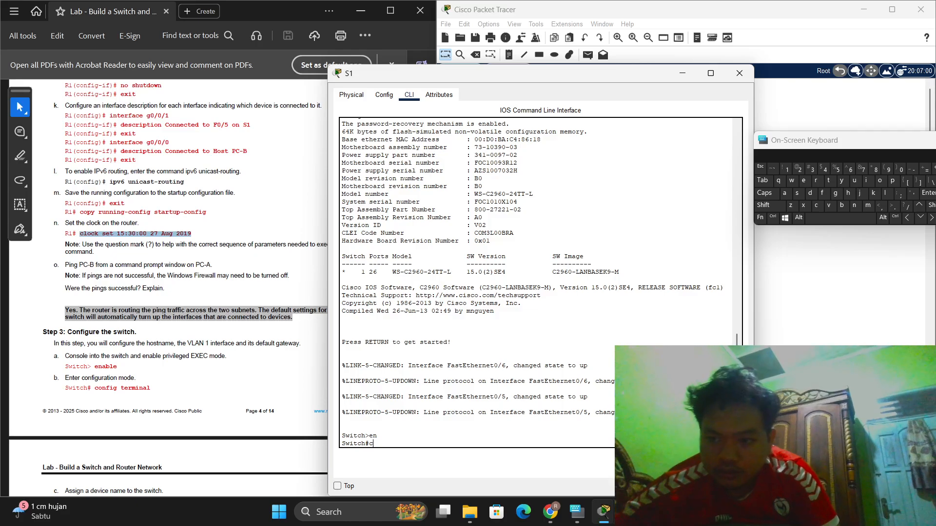
left_click(878, 185)
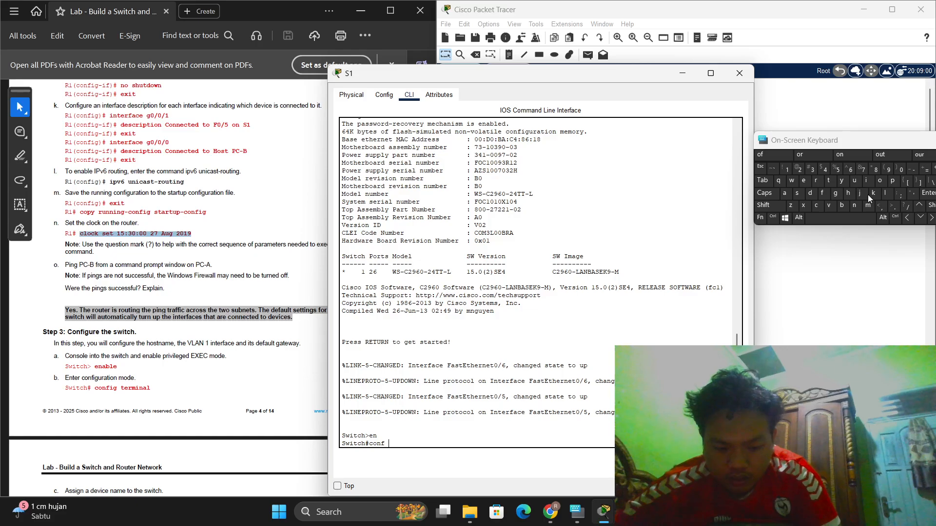
left_click(827, 184)
key("Return")
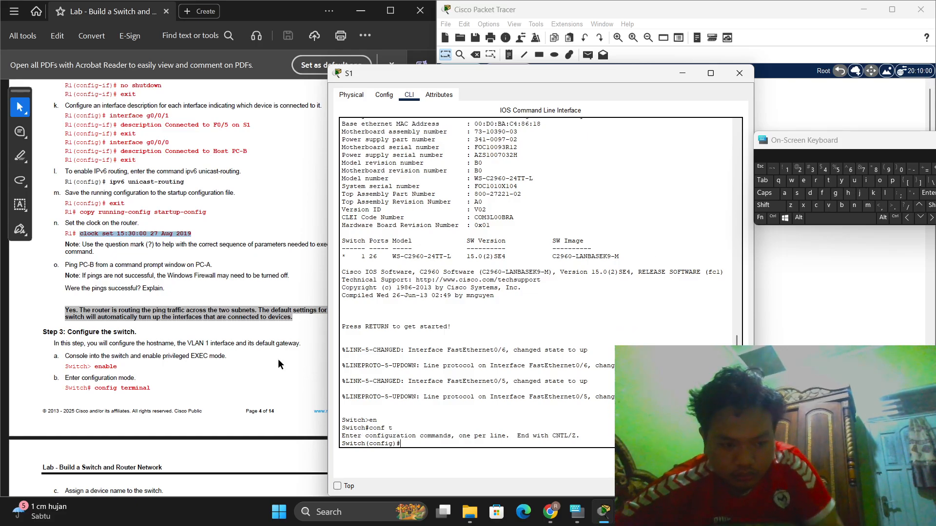
Step: Name the switch by running hostname S1, copied from the lab instructions
scroll(138, 386, "down", 3)
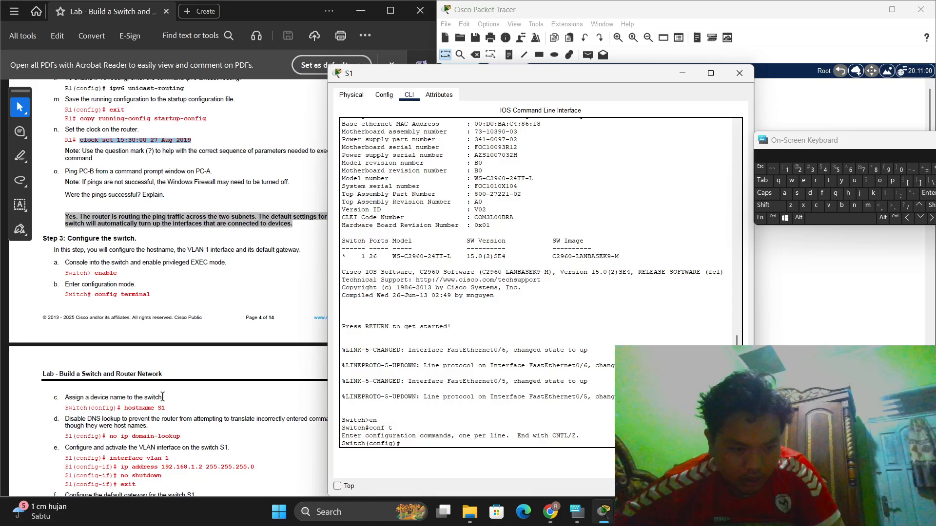
left_click_drag(165, 408, 138, 409)
right_click(139, 409)
left_click(165, 296)
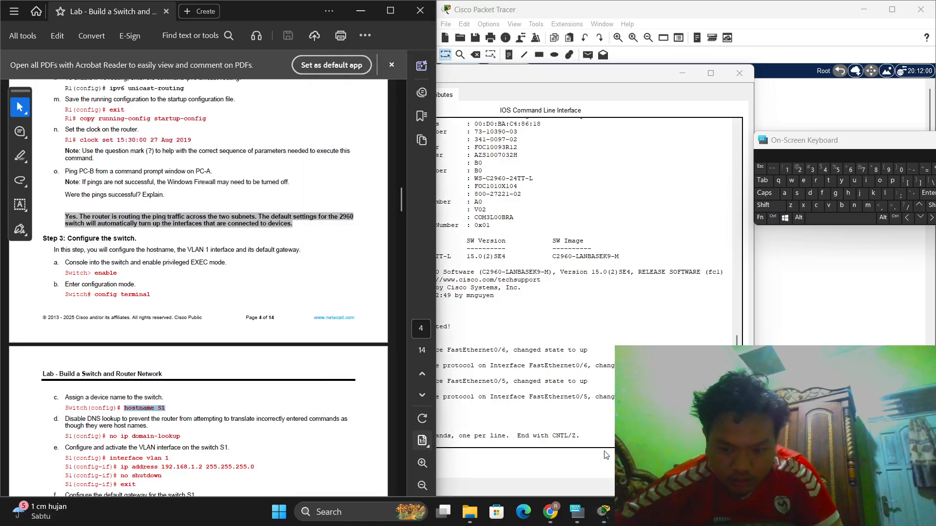
left_click(720, 462)
key("Return")
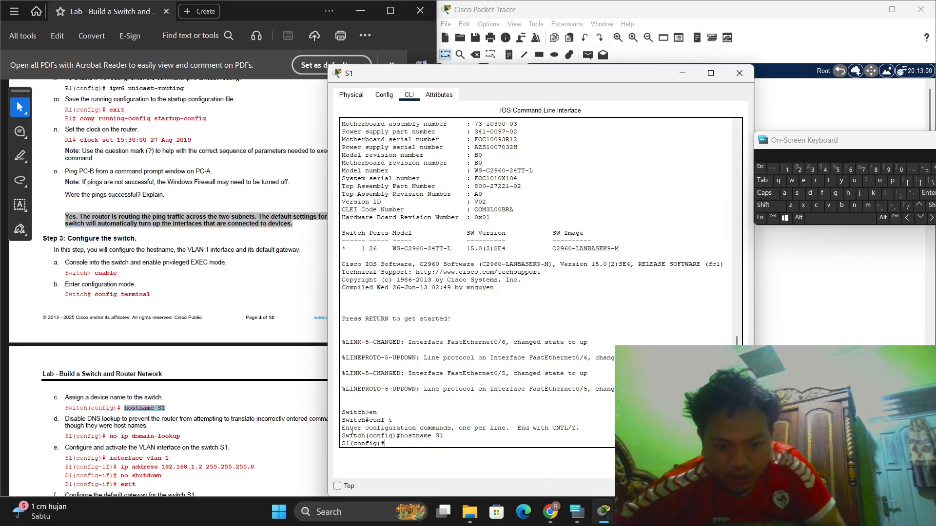
Step: Disable DNS lookup on S1 by running no ip domain-lookup, copied from the lab instructions
scroll(300, 398, "down", 1)
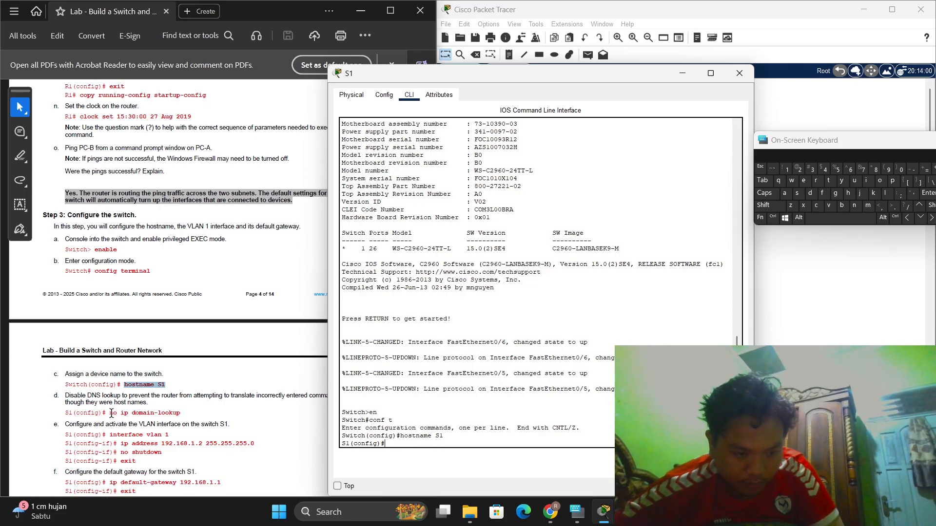
left_click_drag(110, 413, 176, 414)
key("ctrl+c")
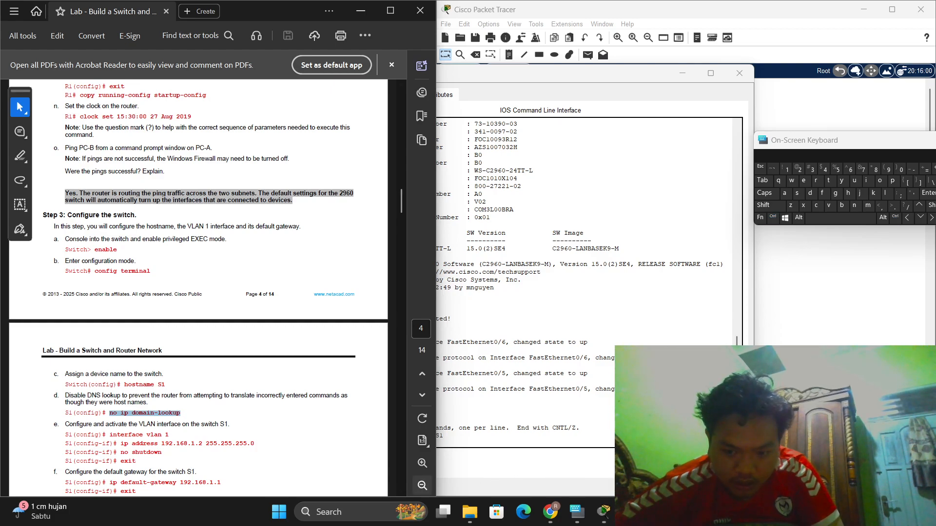
left_click(453, 326)
key("ctrl+v")
key("Return")
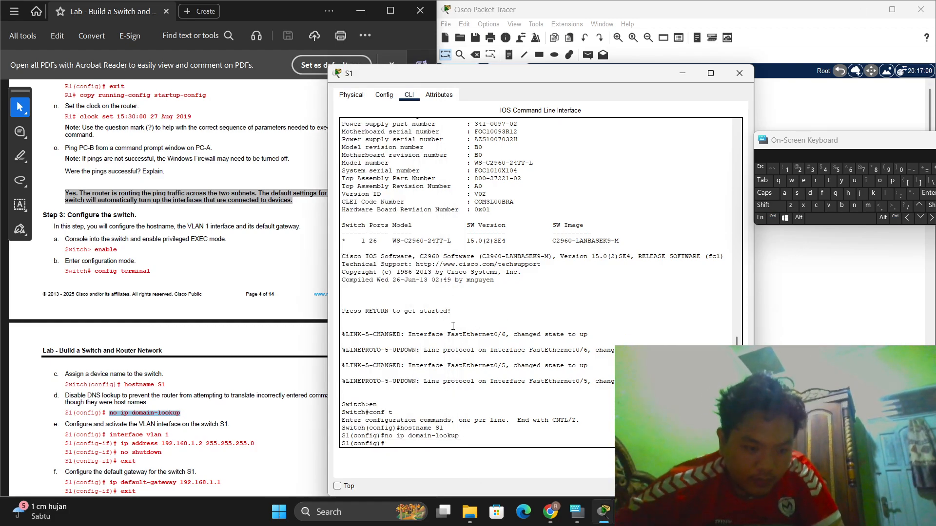
Step: Enter interface vlan 1 on S1 and assign it ip address 192.168.1.2 255.255.255.0, copying both commands from the lab instructions
left_click_drag(110, 435, 168, 427)
key("ctrl+c")
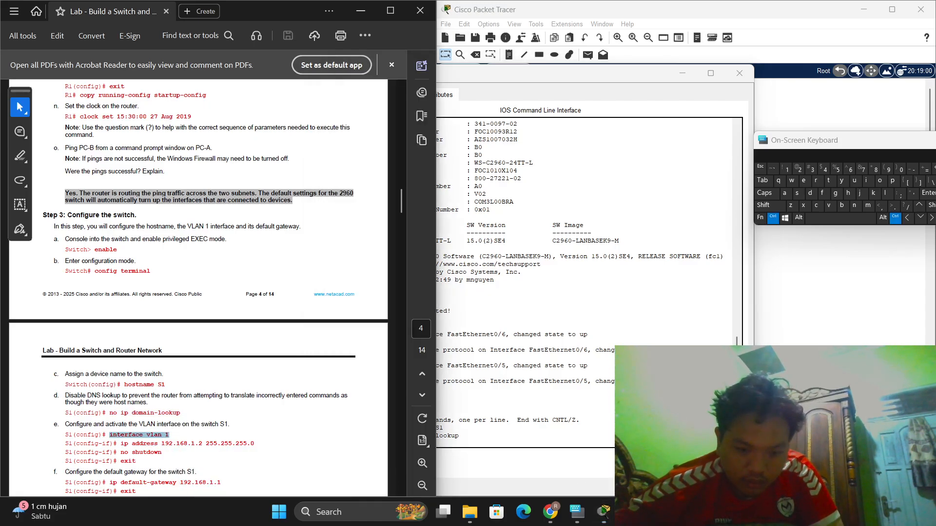
left_click(628, 409)
key("ctrl+v")
key("Return")
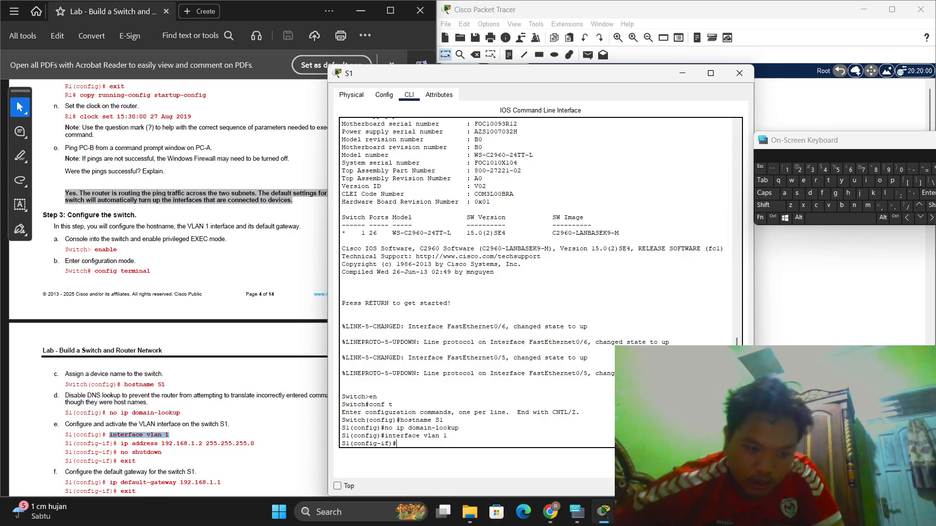
left_click_drag(121, 445, 254, 445)
key("ctrl+c")
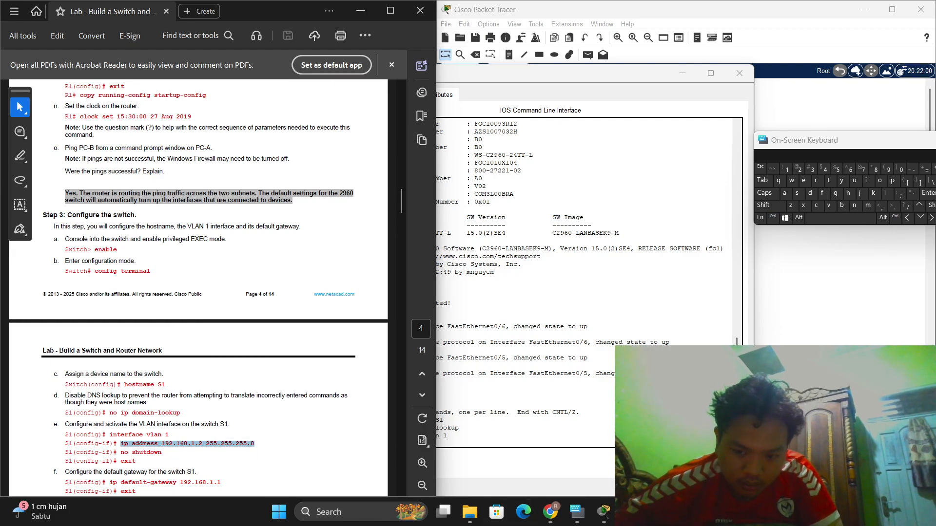
left_click(631, 412)
key("ctrl+v")
key("Return")
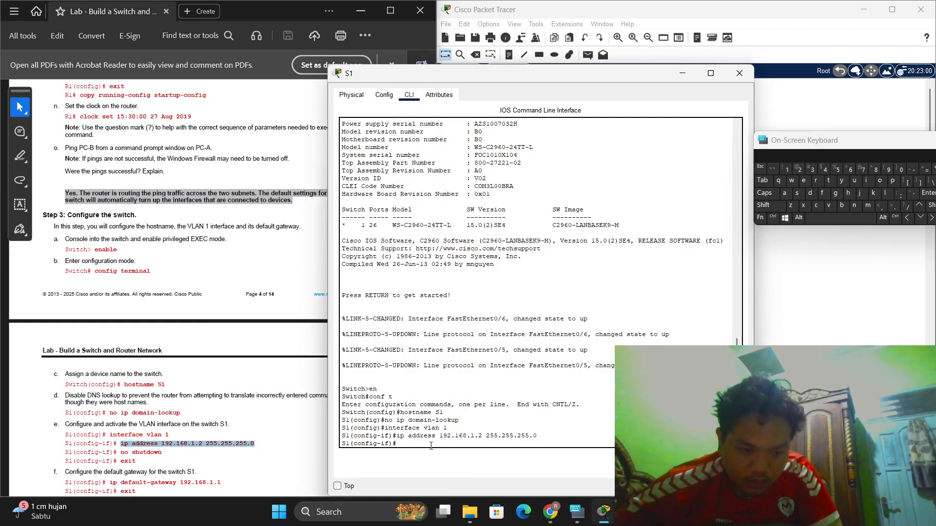
Step: Activate the VLAN 1 interface with no shutdown and leave interface configuration mode with ex
left_click_drag(120, 451, 140, 454)
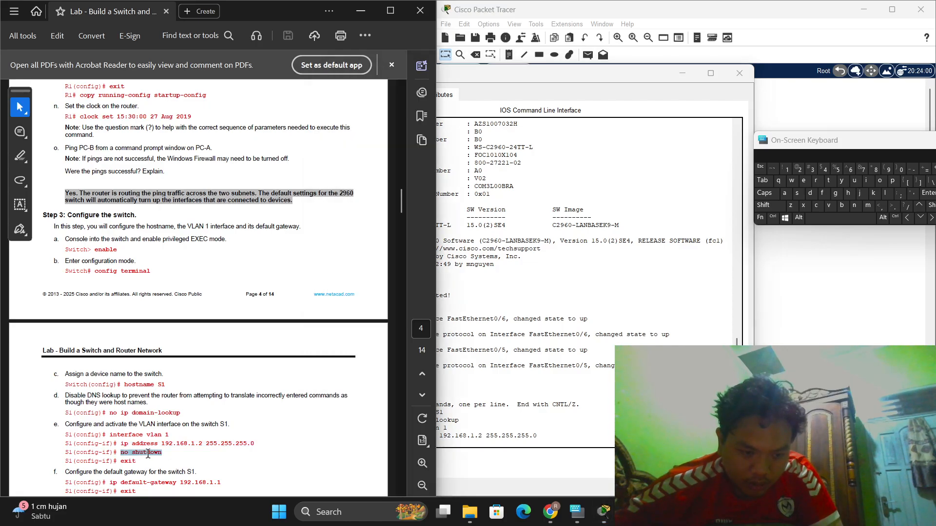
right_click(148, 454)
key("ctrl+c")
left_click(634, 424)
key("ctrl+v")
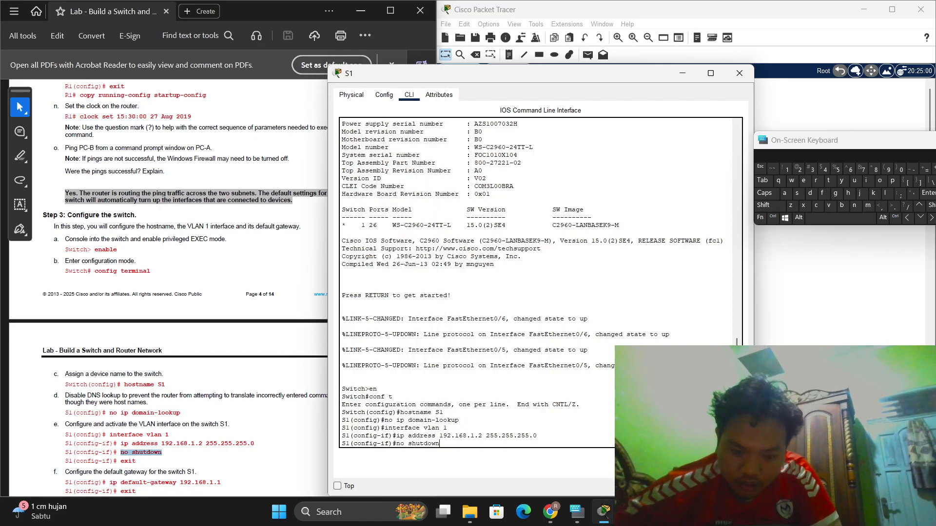
key("Return")
type("e")
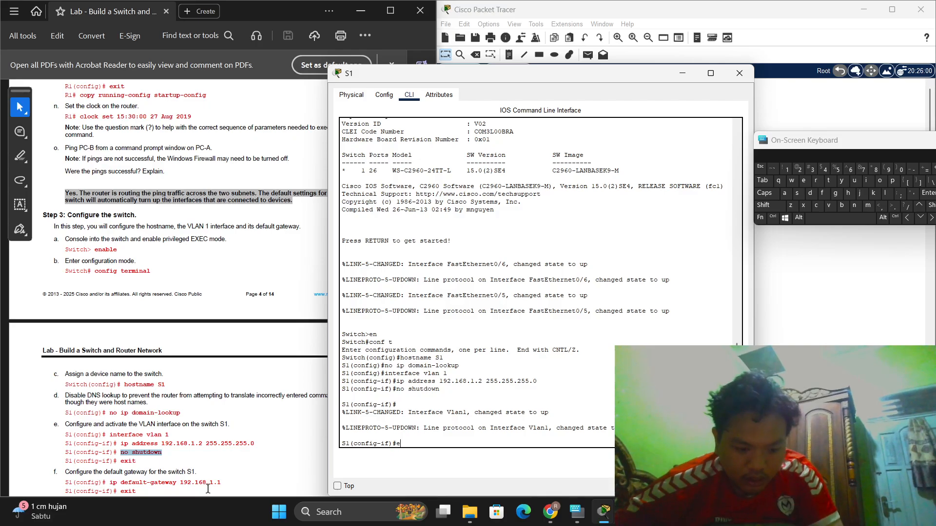
type("x")
key("Return")
Step: Set S1's default gateway with ip default-gateway 192.168.1.1, and leave global configuration mode with ex
scroll(196, 464, "down", 1)
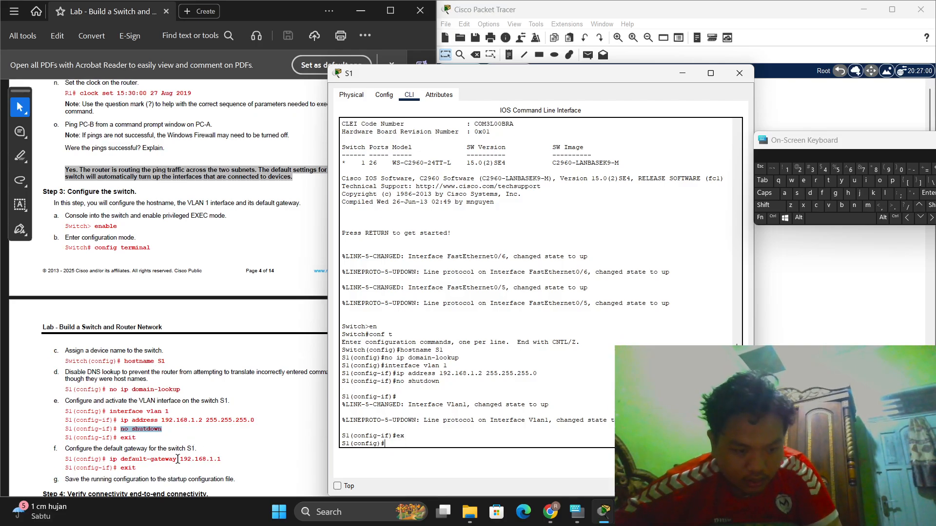
left_click_drag(111, 461, 194, 465)
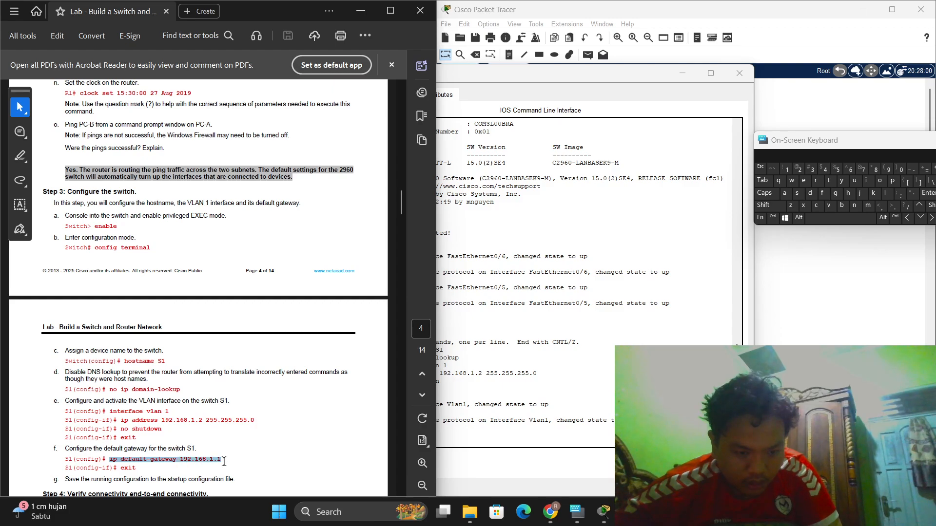
key("ctrl+c")
left_click(499, 441)
key("ctrl+v")
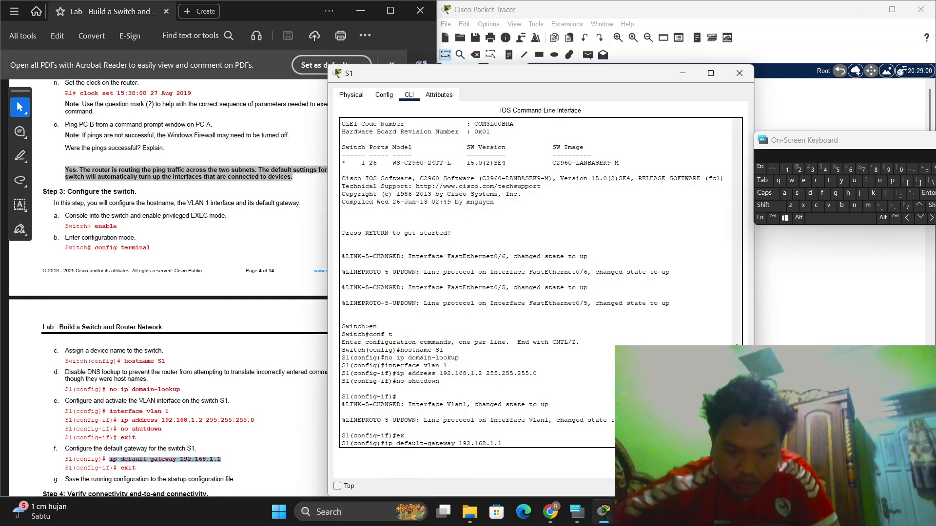
key("Return")
type("e")
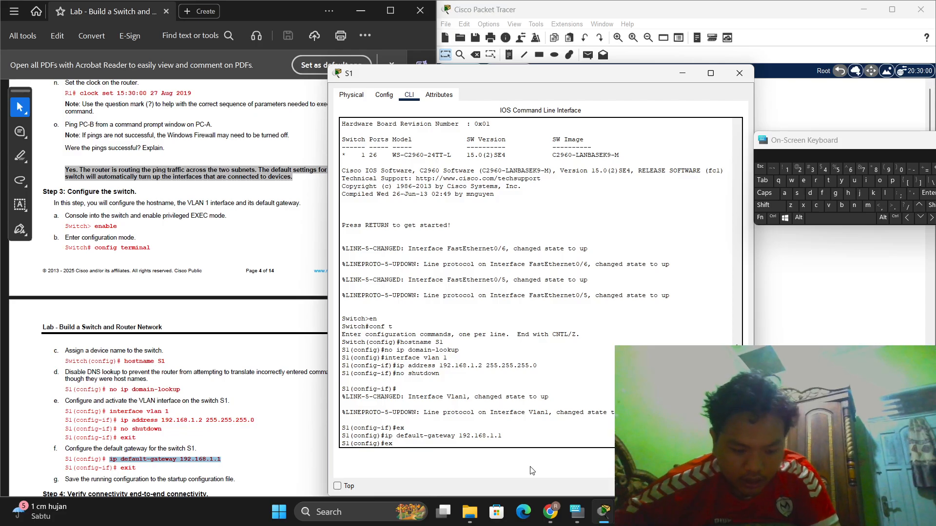
type("x")
key("Return")
Step: Save S1's configuration with copy running-config startup-config from the router section of the lab, accepting the default destination filename
scroll(207, 372, "down", 3)
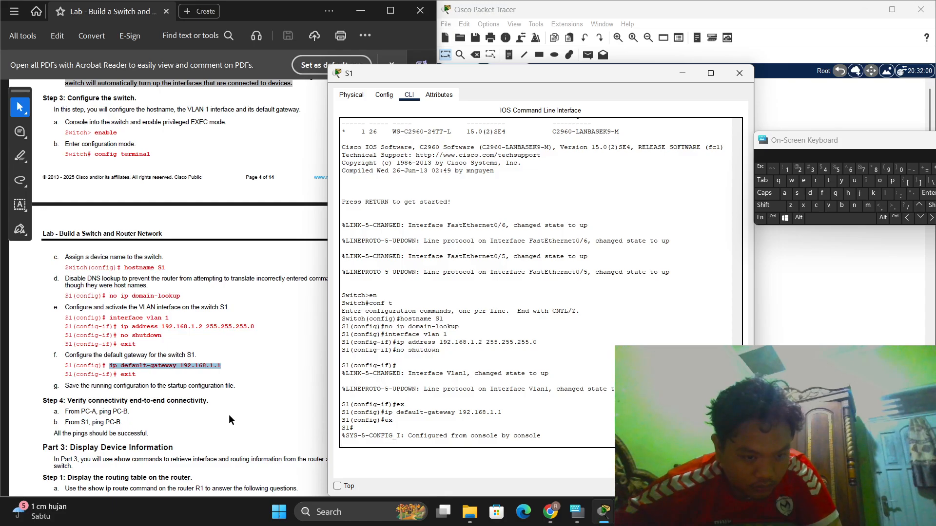
scroll(230, 411, "up", 4)
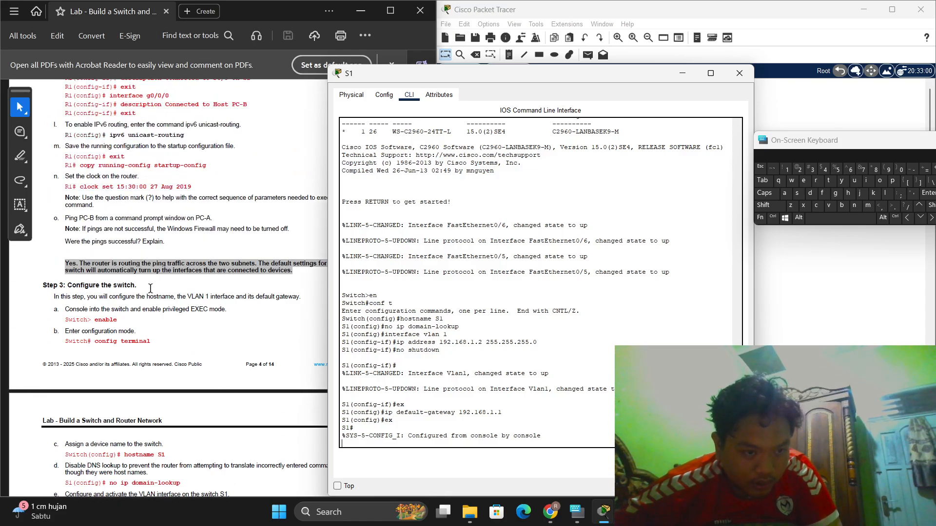
left_click_drag(75, 162, 206, 166)
key("ctrl+c")
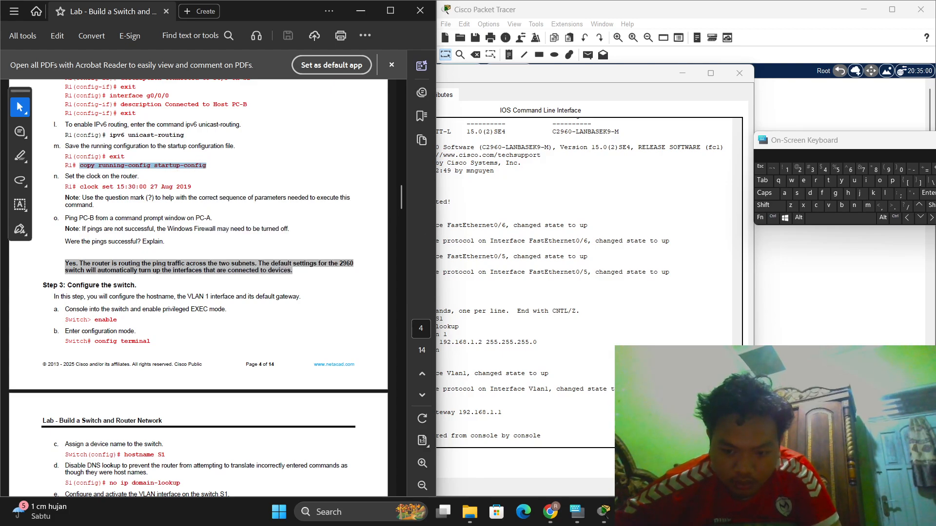
key("alt+Tab")
key("ctrl+v")
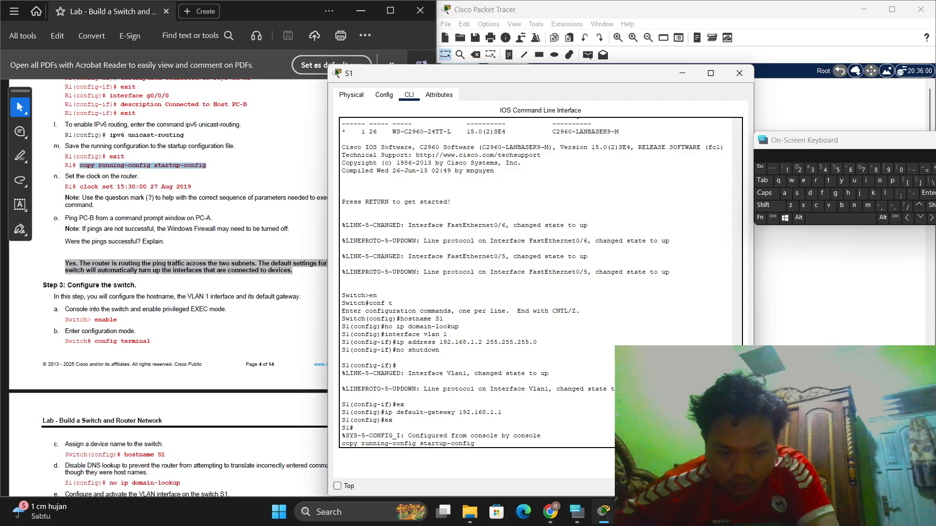
key("Return")
key("Return")
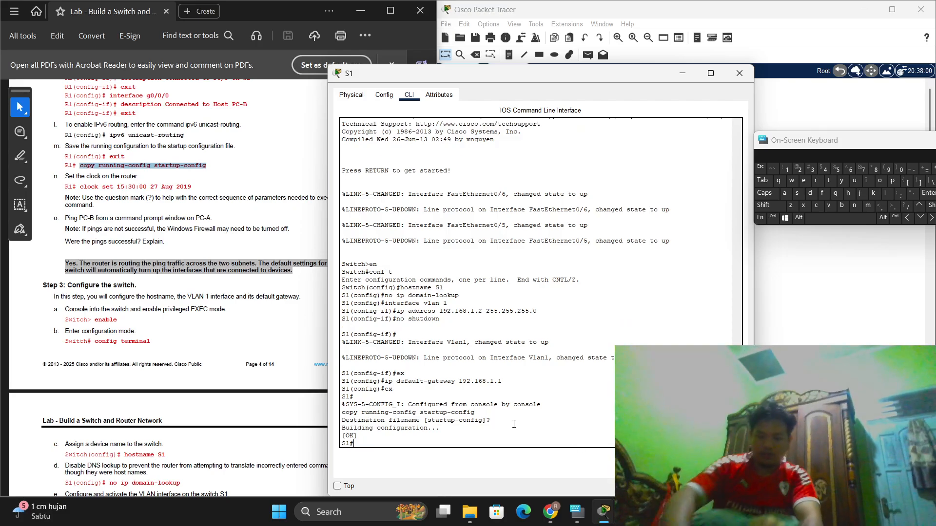
Step: Close S1's window, rerun ping 192.168.0.3 from PC-A's command prompt, and close PC-A's window
scroll(171, 329, "down", 3)
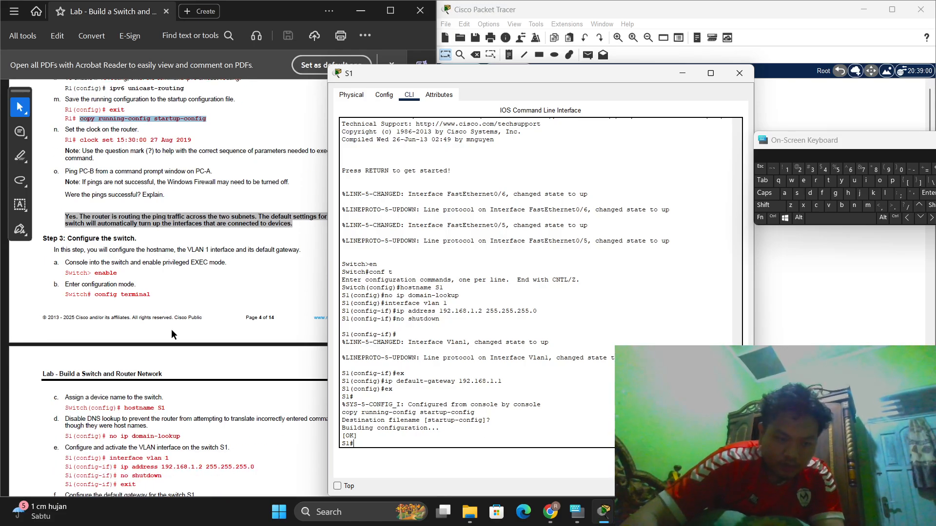
scroll(176, 326, "down", 3)
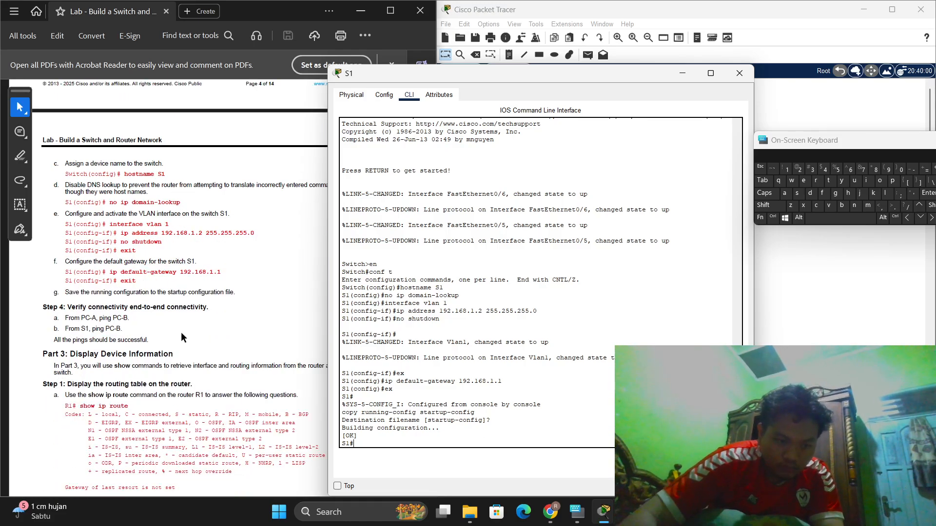
left_click(740, 73)
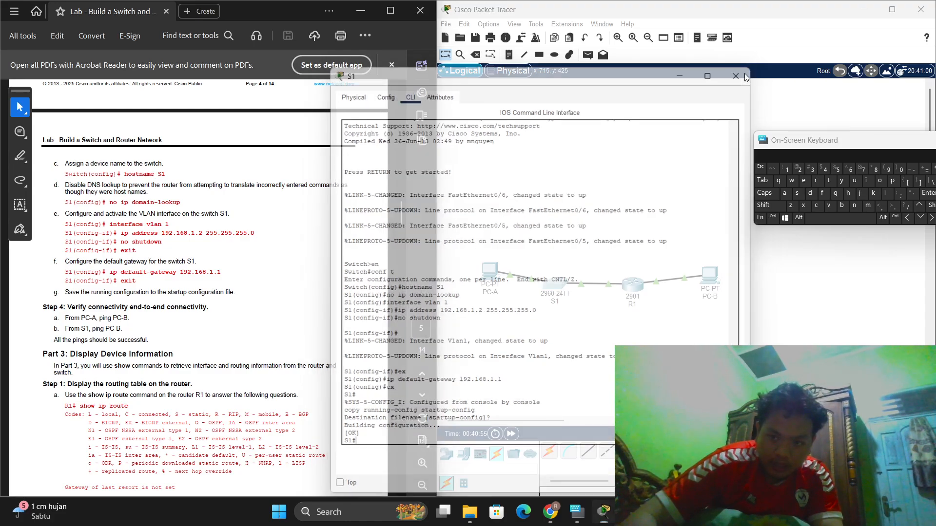
left_click(493, 272)
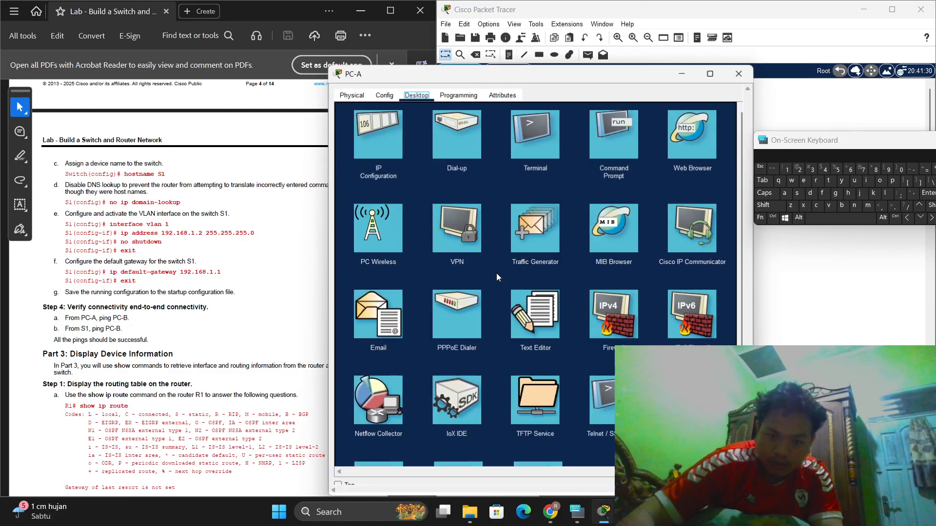
left_click(605, 144)
key("Up")
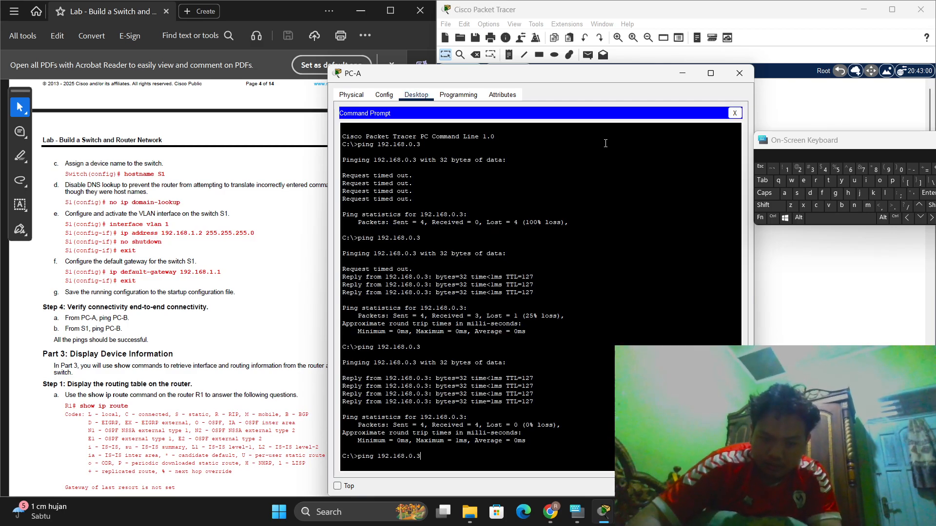
key("Return")
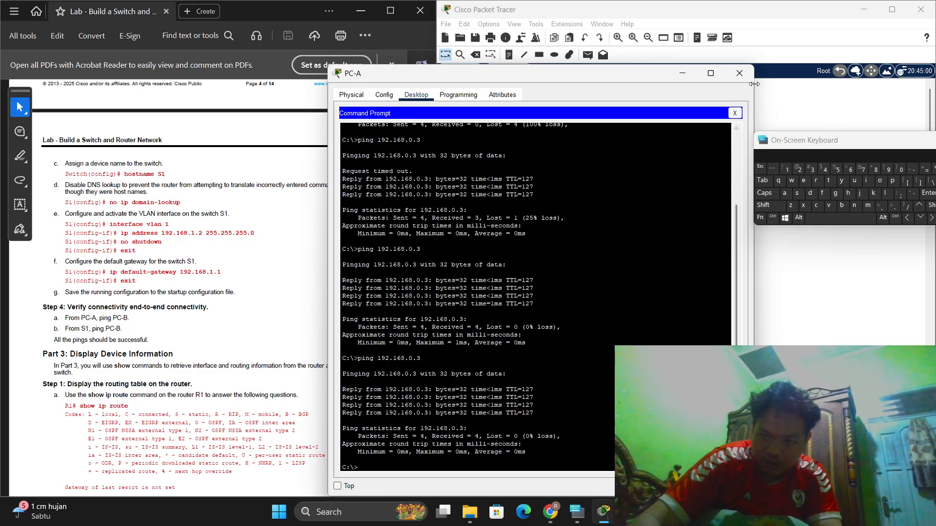
left_click(739, 74)
Step: Ping PC-B at 192.168.0.3 from S1's command line, and close the switch's window
left_click(548, 286)
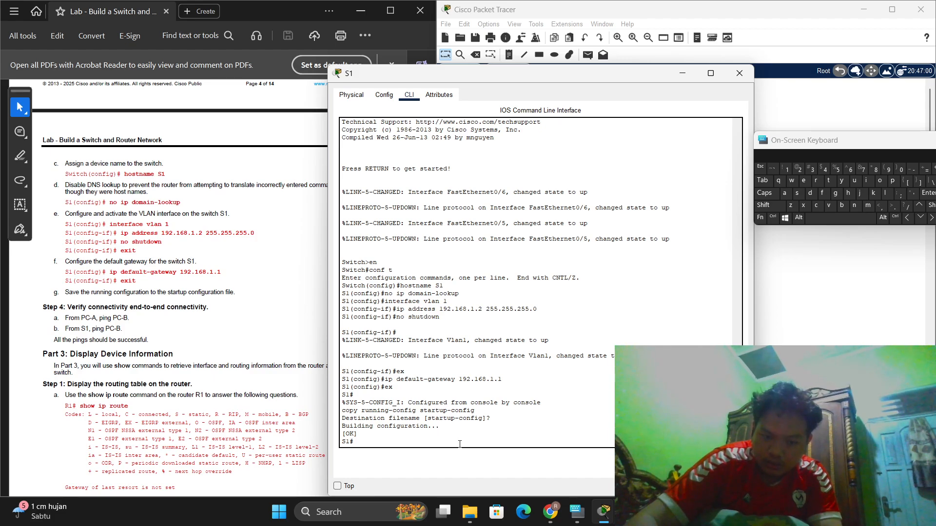
left_click(893, 181)
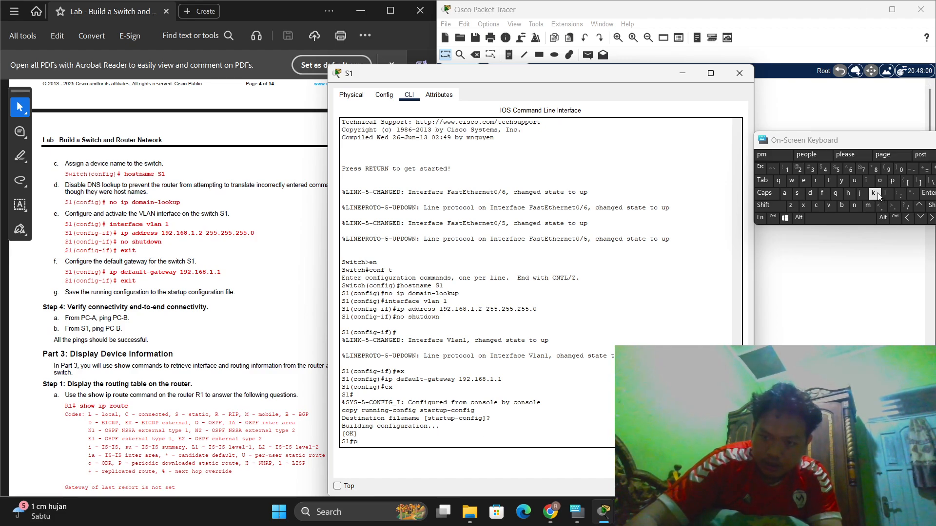
left_click(870, 182)
left_click(857, 203)
left_click(836, 194)
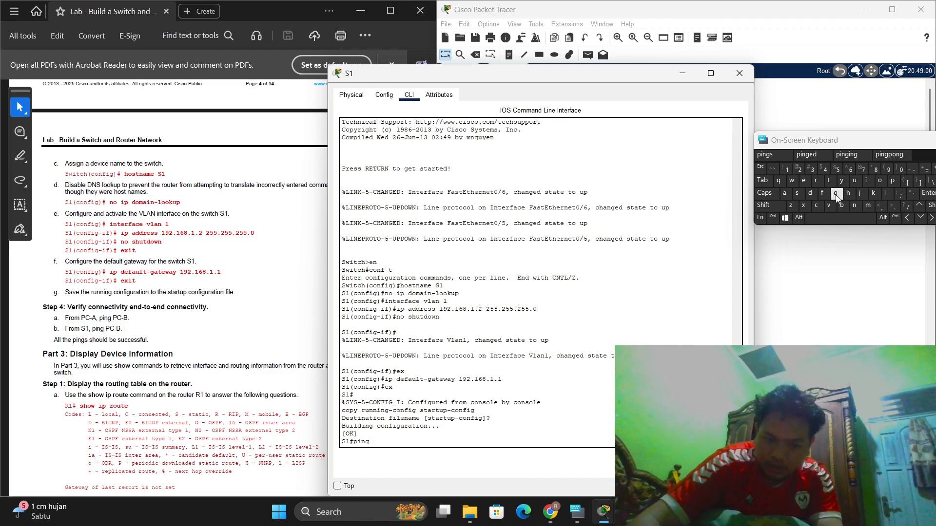
left_click(830, 217)
left_click(786, 169)
left_click(885, 171)
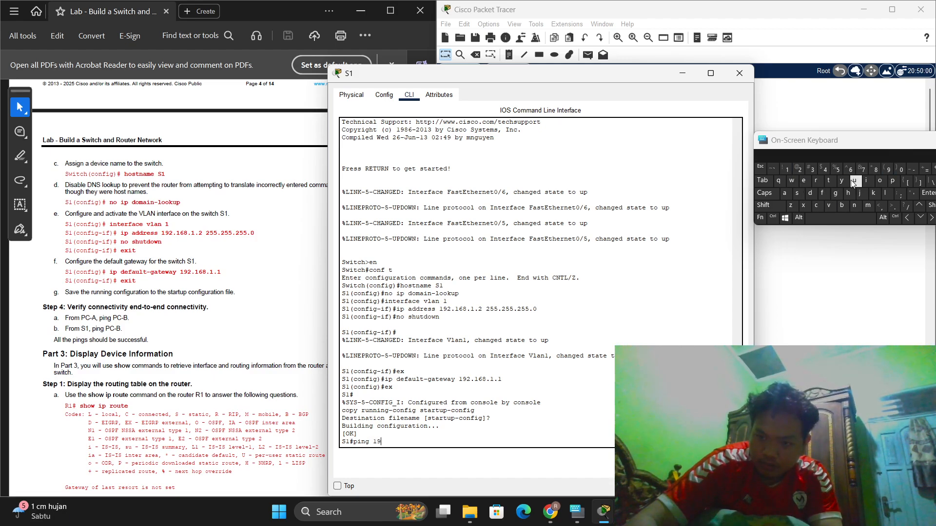
left_click(803, 171)
left_click(893, 204)
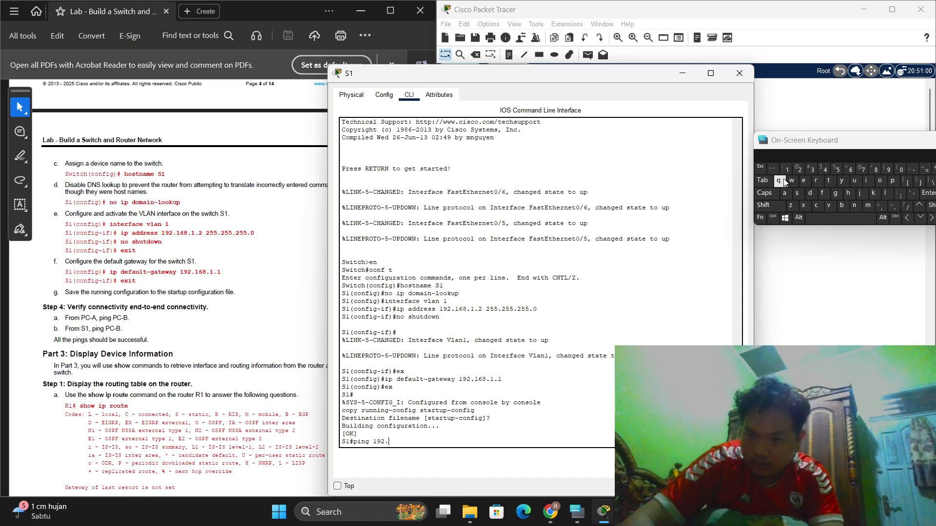
left_click(787, 170)
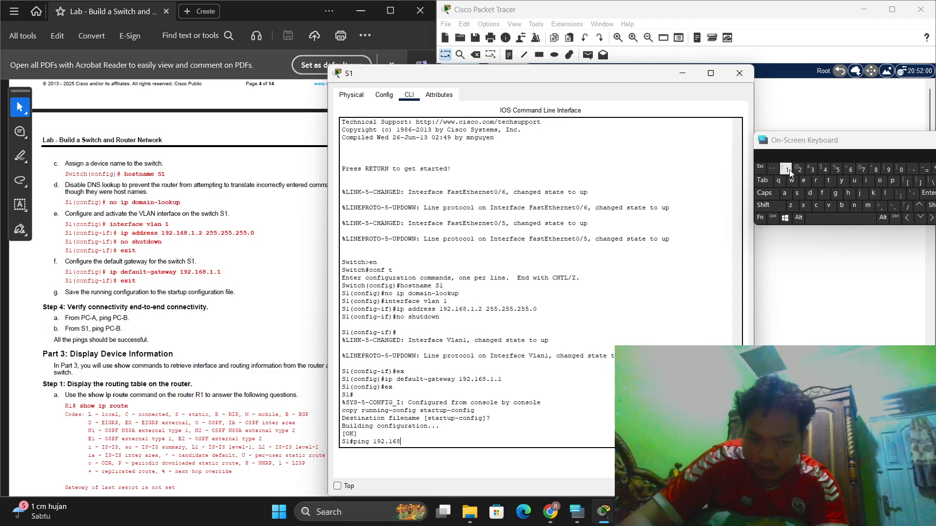
type("68.0.")
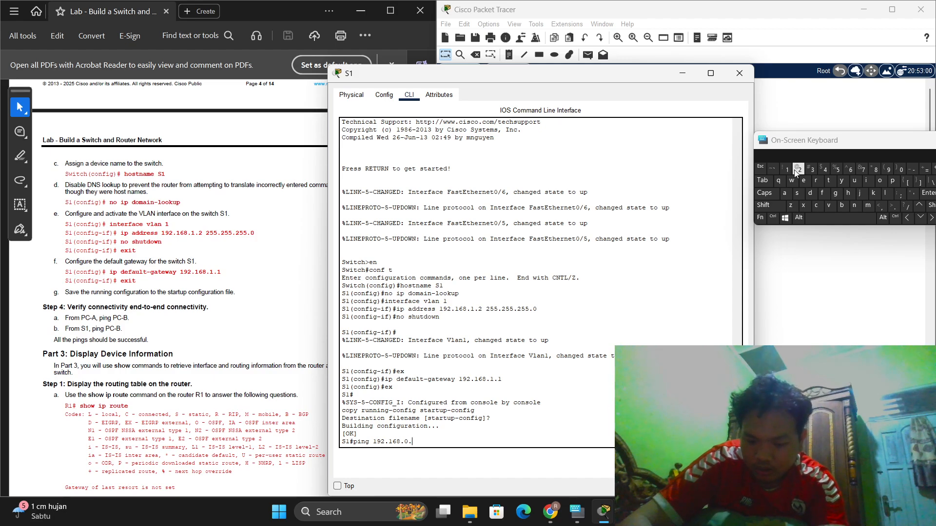
type("3")
key("Return")
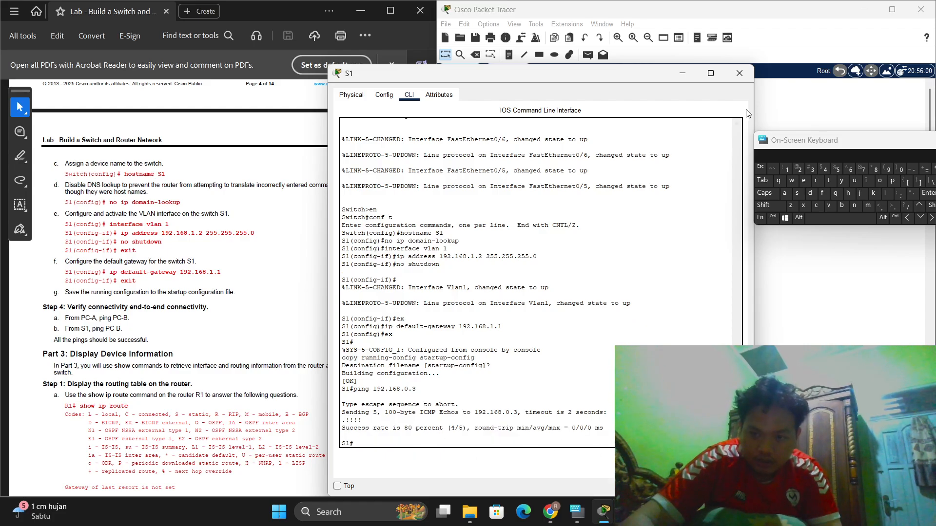
left_click(739, 73)
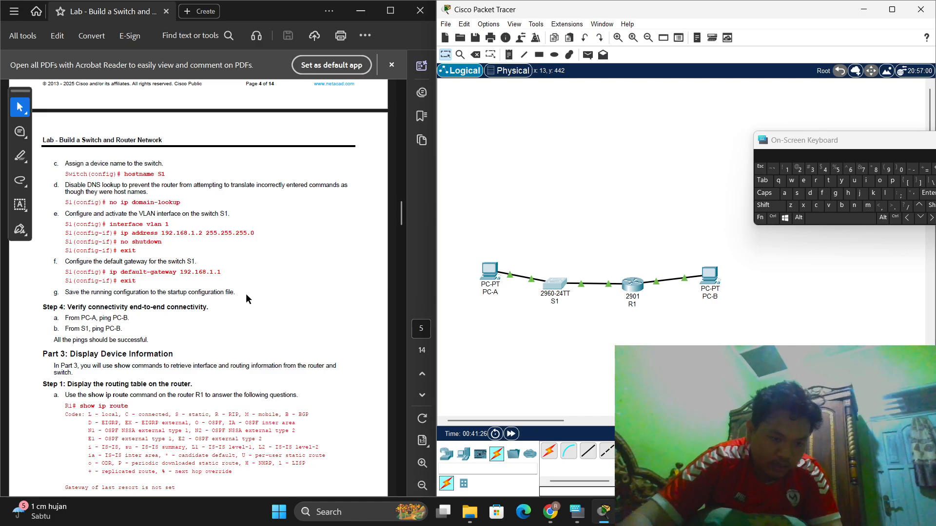
scroll(246, 294, "down", 1)
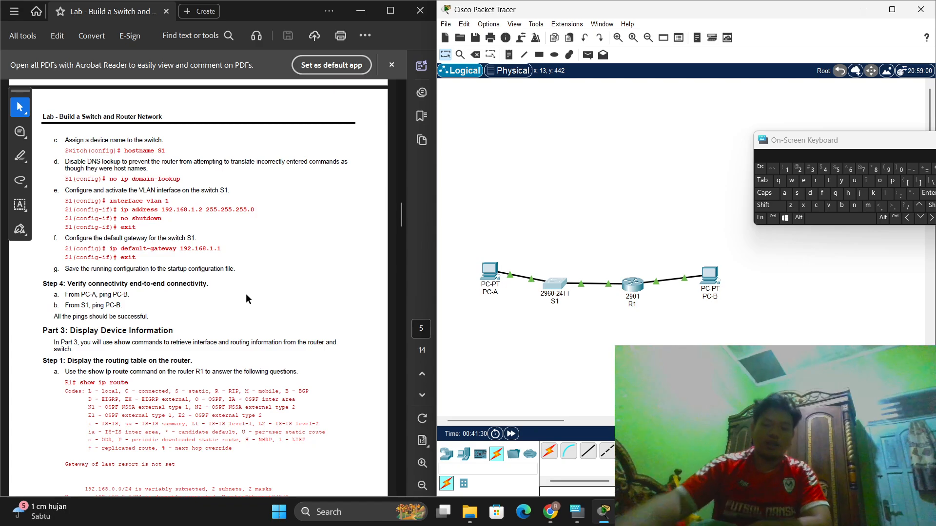
Step: Open R1's command line and run show ip route, copied from Part 3, Step 1 of the lab document
left_click(634, 285)
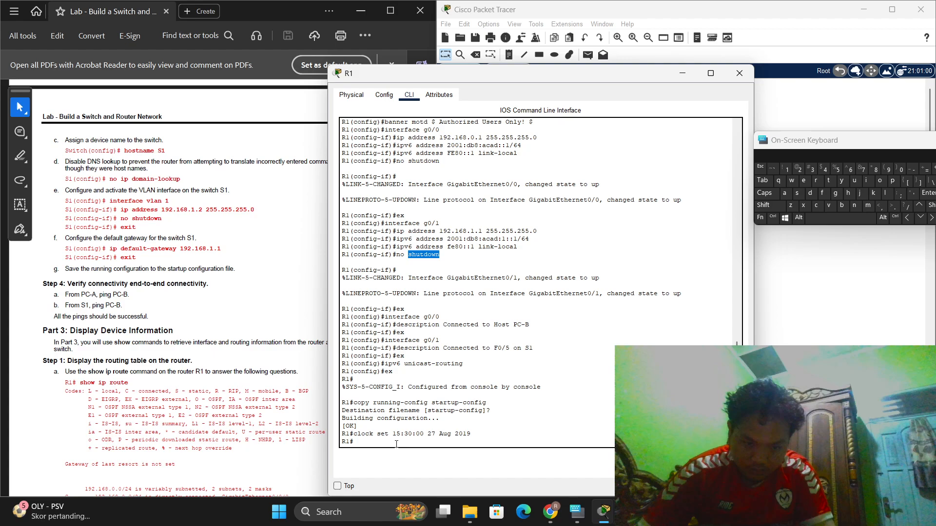
left_click(403, 437)
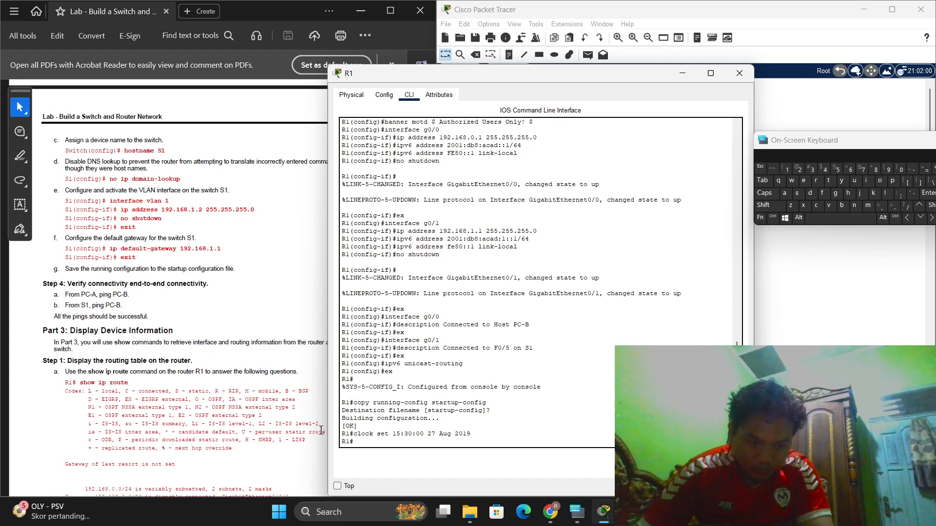
mouse_move(143, 384)
left_mouse_down()
mouse_move(91, 382)
mouse_move(128, 383)
left_mouse_up()
left_click(83, 380)
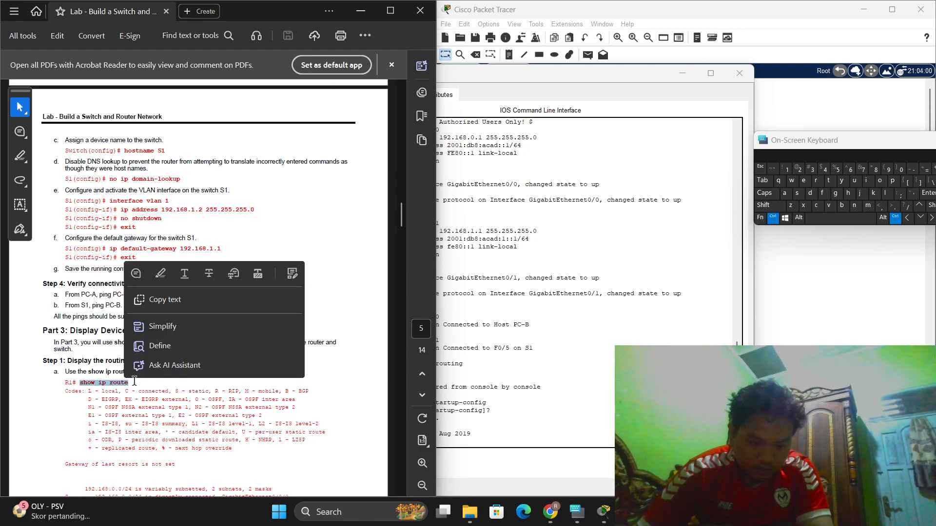
key("ctrl+c")
left_click(634, 390)
key("ctrl+v")
key("Return")
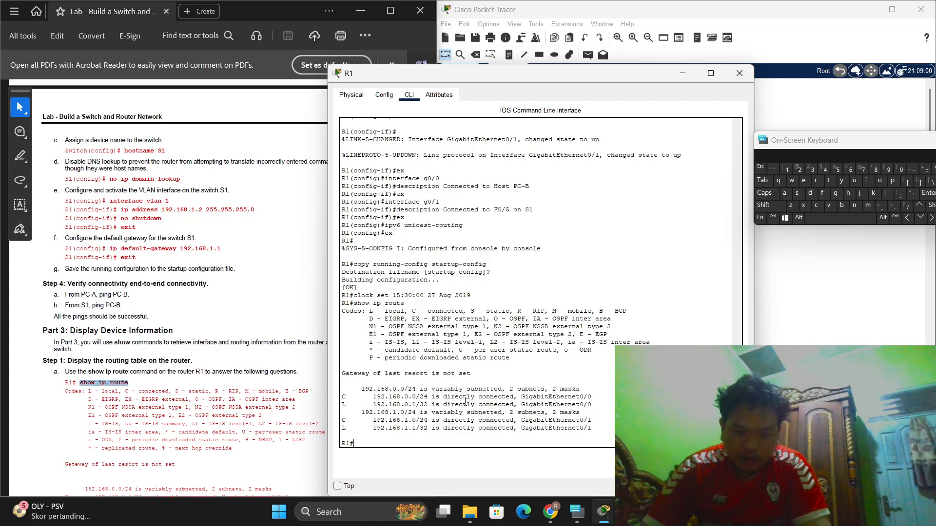
Step: Run show ipv6 route on R1, copying the command from the lab document
scroll(465, 402, "down", 1)
scroll(263, 424, "down", 8)
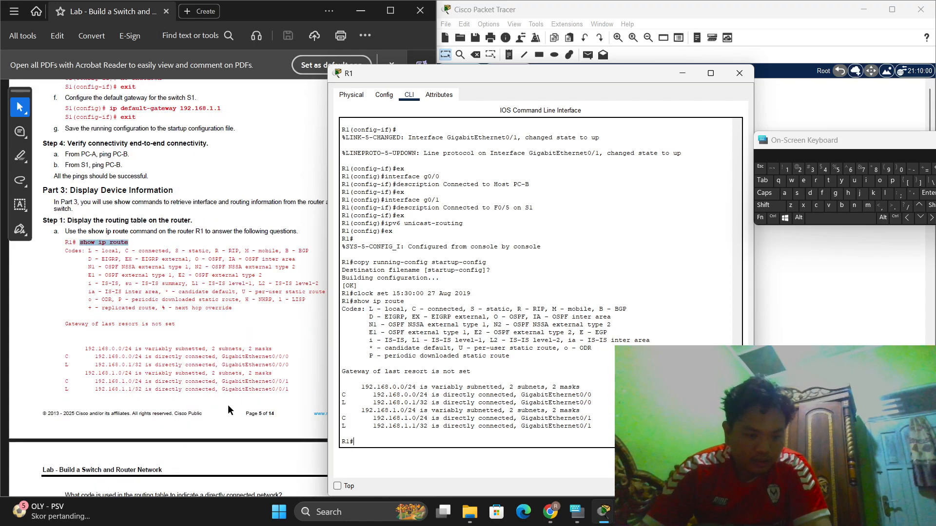
scroll(156, 392, "down", 1)
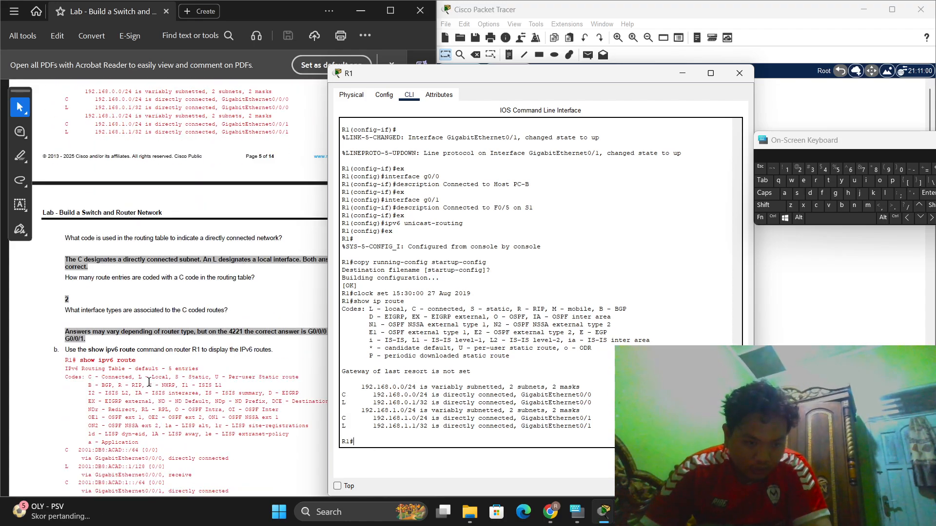
left_click_drag(80, 360, 141, 361)
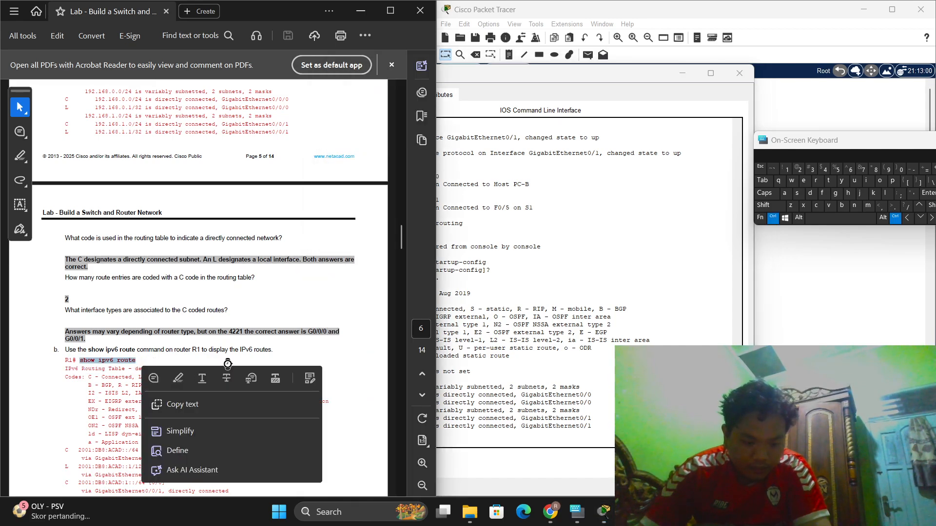
key("ctrl+c")
left_click(721, 462)
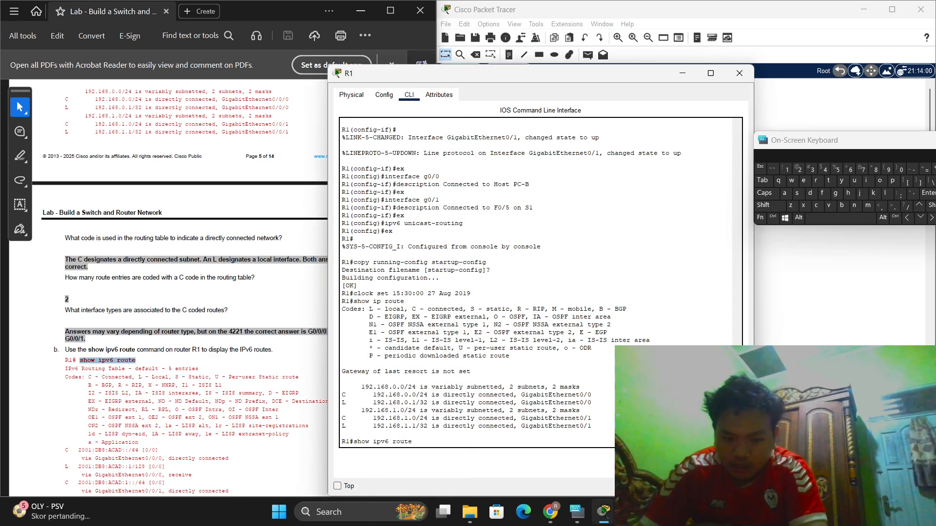
key("Return")
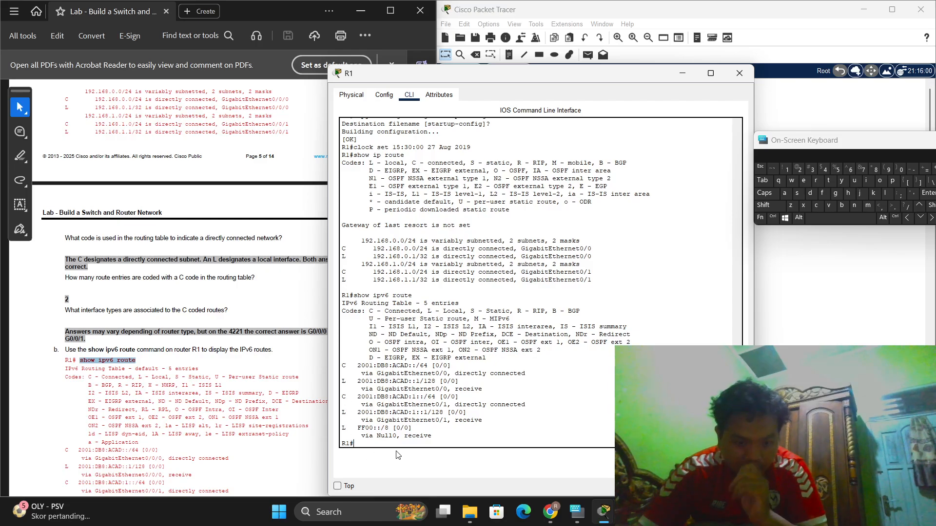
Step: Try show ip interfaces g0/1 on R1, adapting the g0/0/1 command copied from Step 2 of the lab
scroll(199, 420, "down", 5)
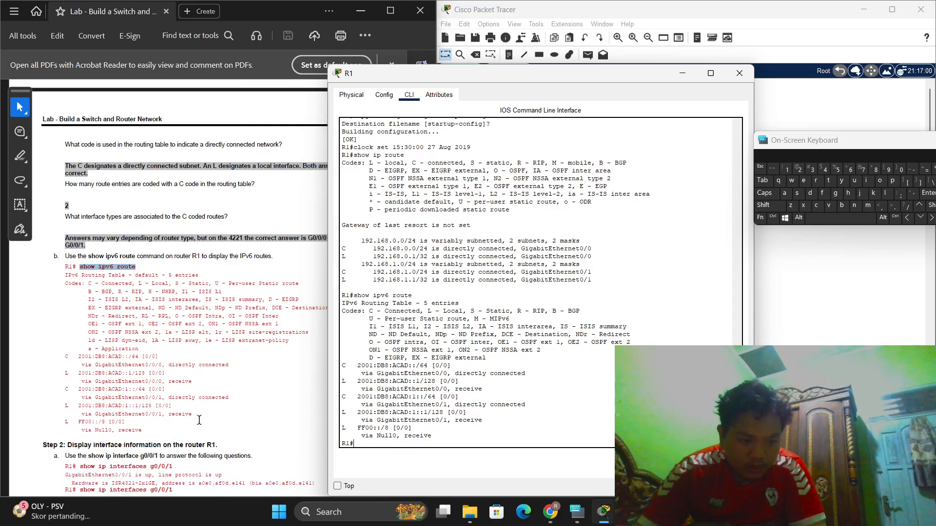
scroll(193, 413, "down", 1)
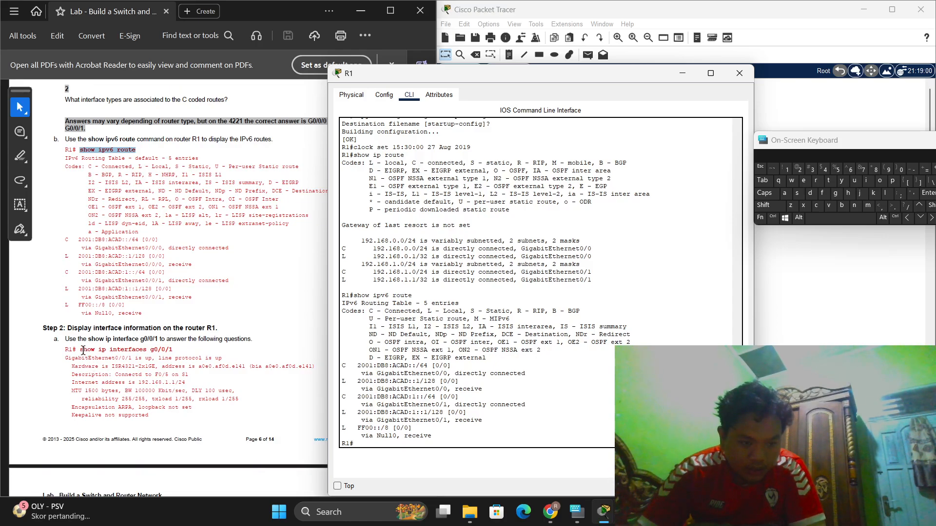
left_click_drag(82, 350, 156, 349)
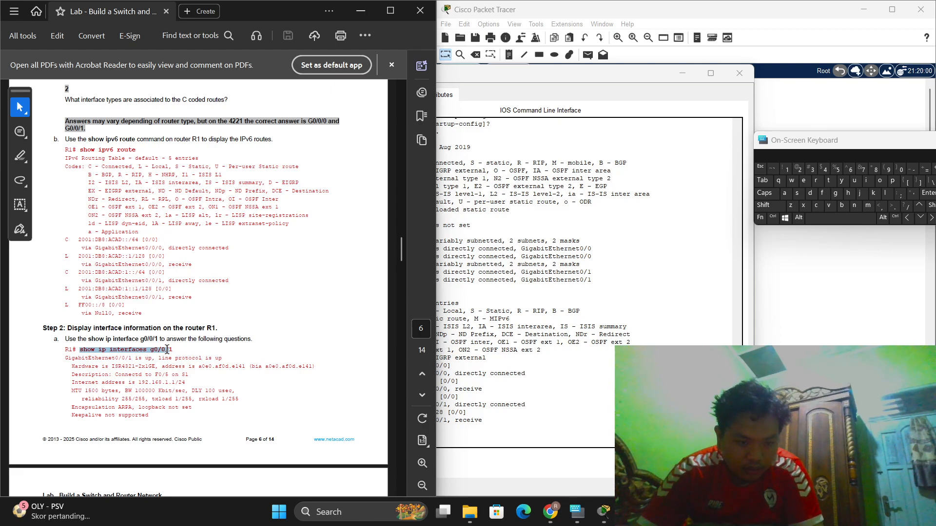
left_click_drag(172, 350, 173, 350)
left_click(307, 394)
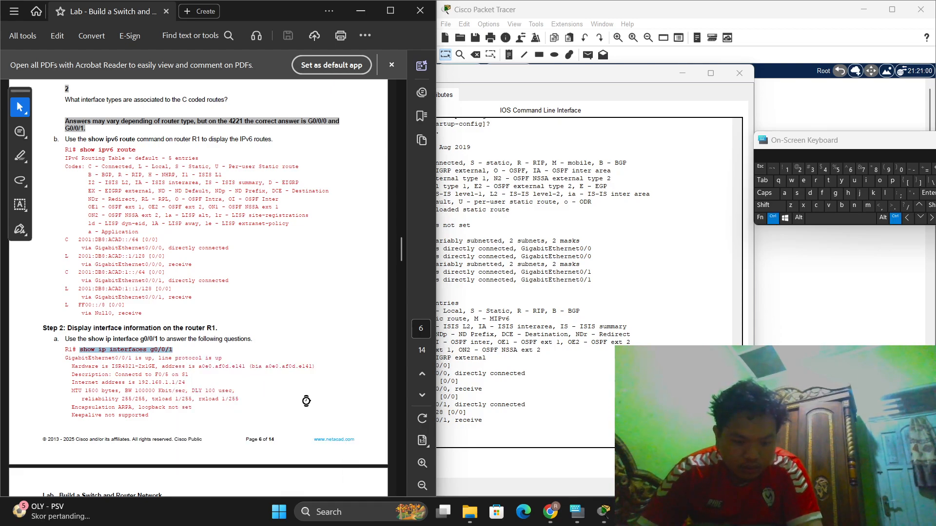
left_click(722, 462)
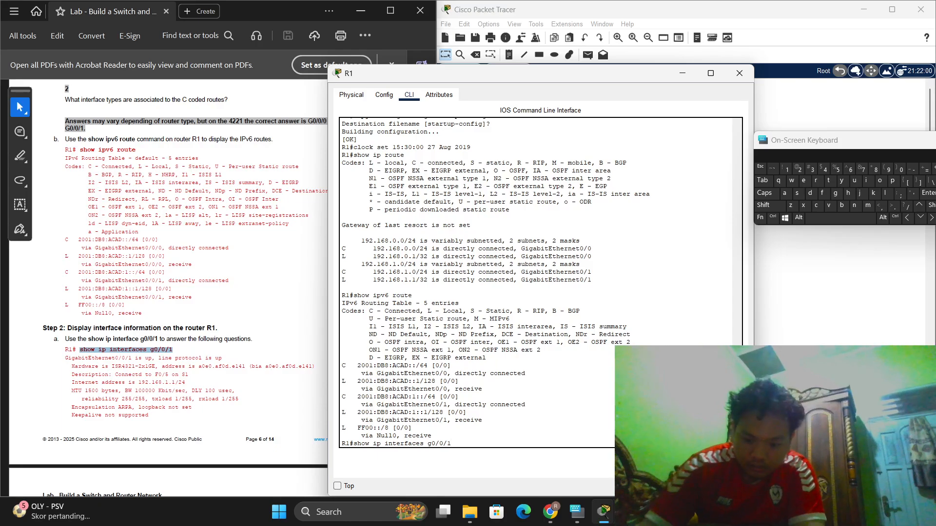
key("BackSpace")
key("BackSpace")
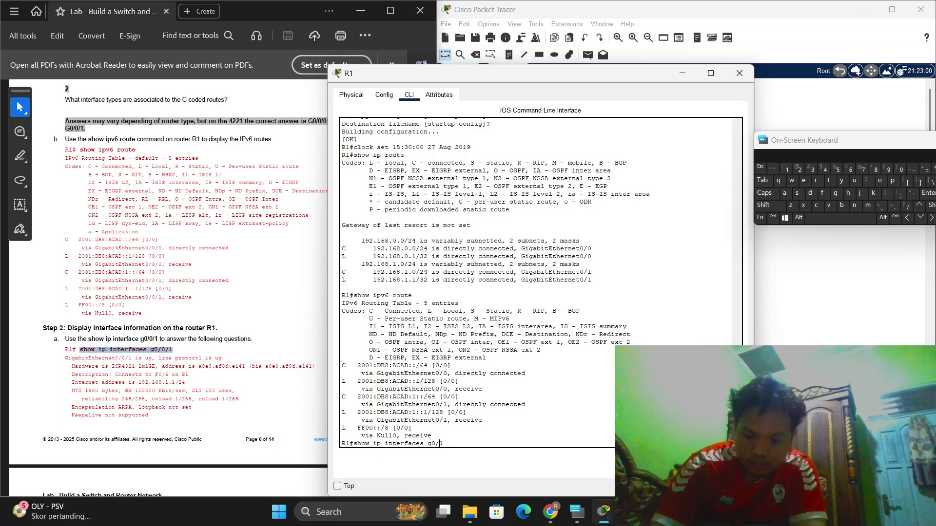
key("Return")
Step: Correct the previous command to show ip interface g0/1, run it on R1, and page through its full output
key("Up")
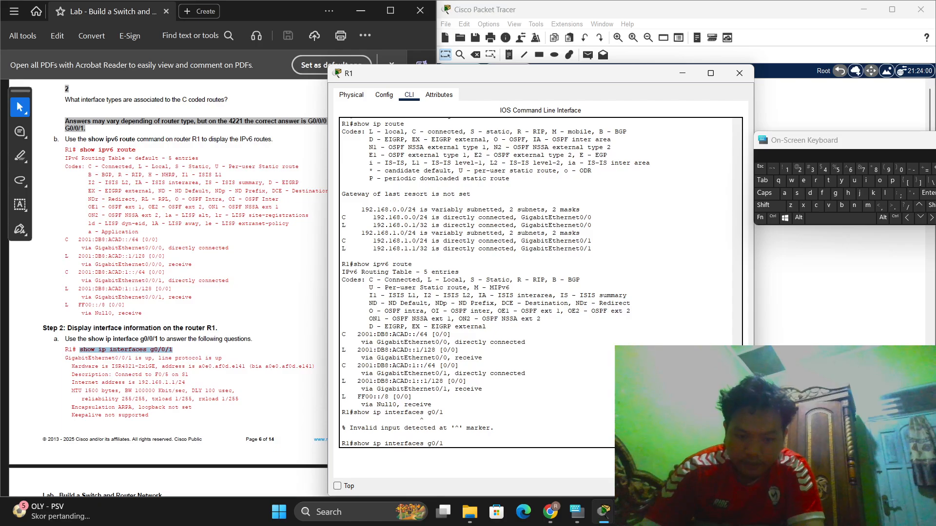
key("BackSpace")
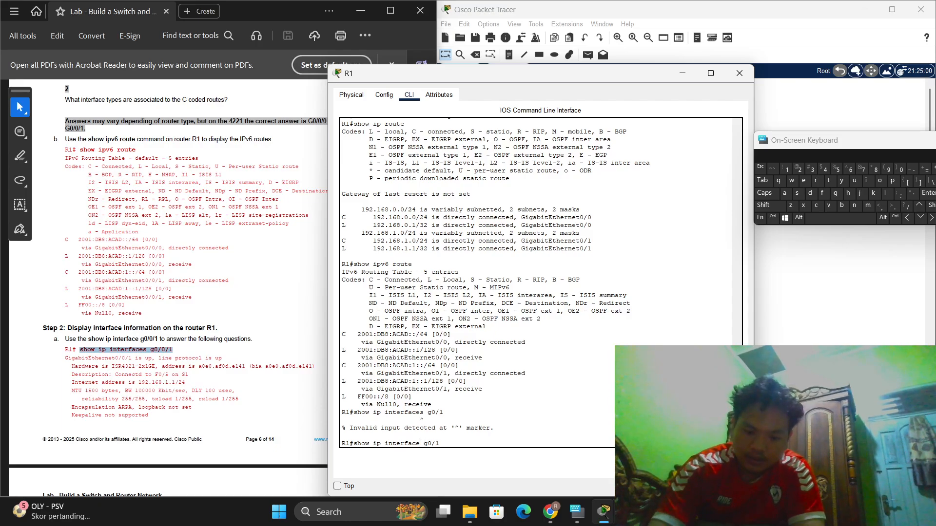
key("Return")
key("Return")
key("Return")
key("Return")
key("Return")
key("Return")
key("Return")
key("Return")
key("Return")
key("Return")
key("Return")
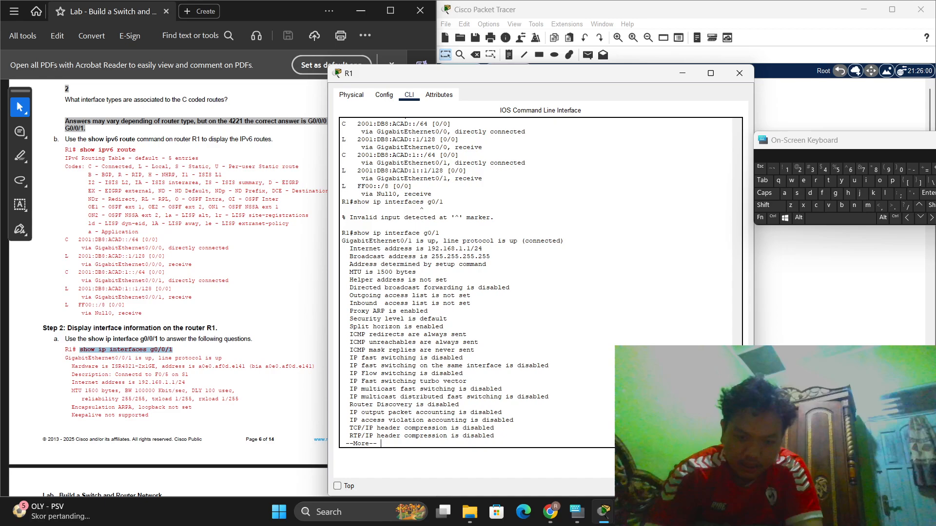
key("Return")
key("Return")
key("Return")
key("Return")
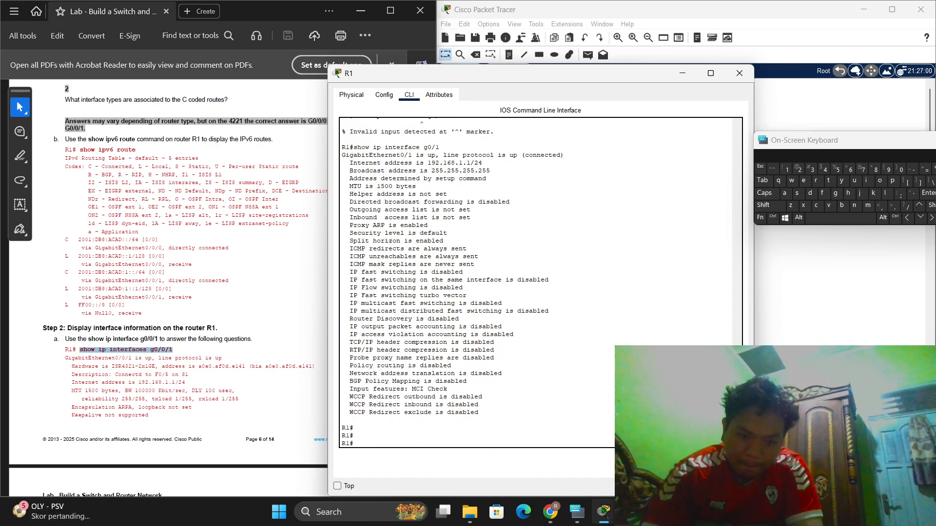
Step: Display R1's IPv6 interface information with show ipv6 interface g0/1, adapting the g0/0/1 command copied from the lab
scroll(126, 481, "down", 8)
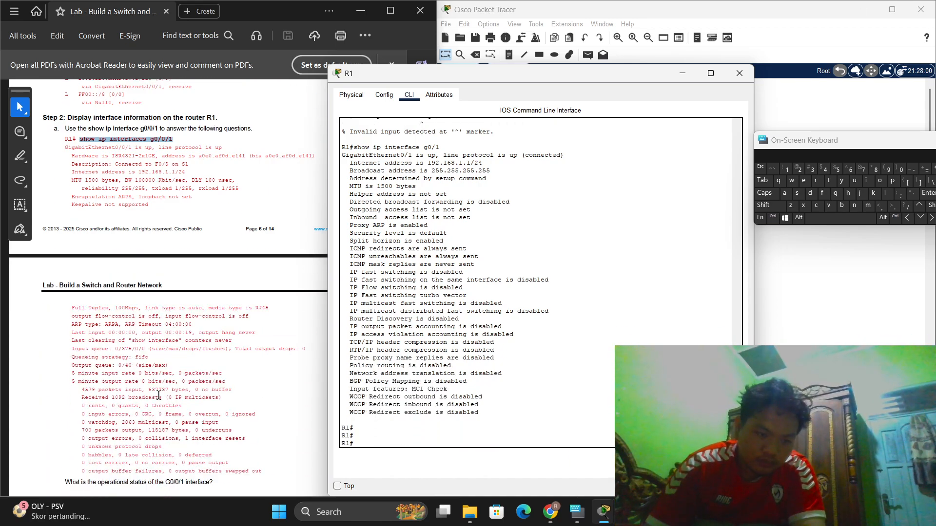
scroll(174, 405, "down", 1)
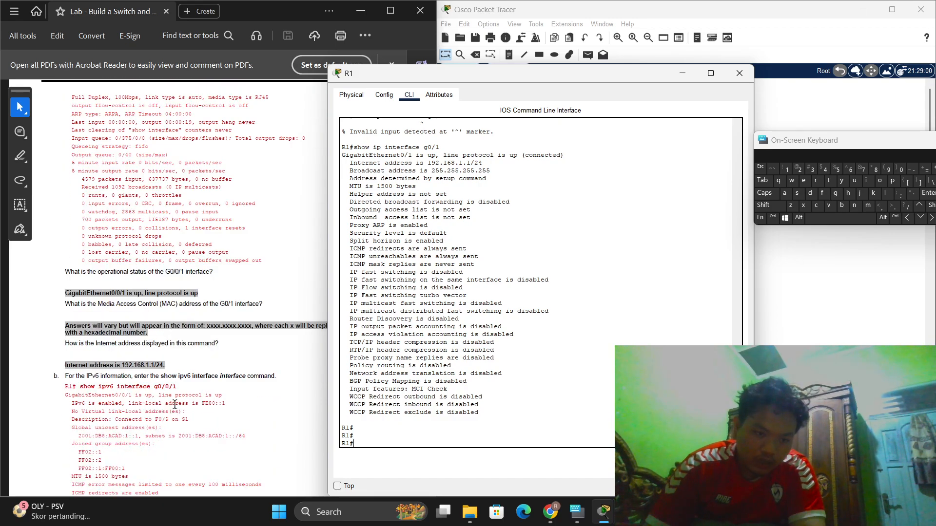
mouse_move(181, 389)
left_mouse_down()
mouse_move(72, 390)
mouse_move(140, 380)
mouse_move(178, 387)
left_mouse_up()
left_click(141, 380)
key("ctrl+c")
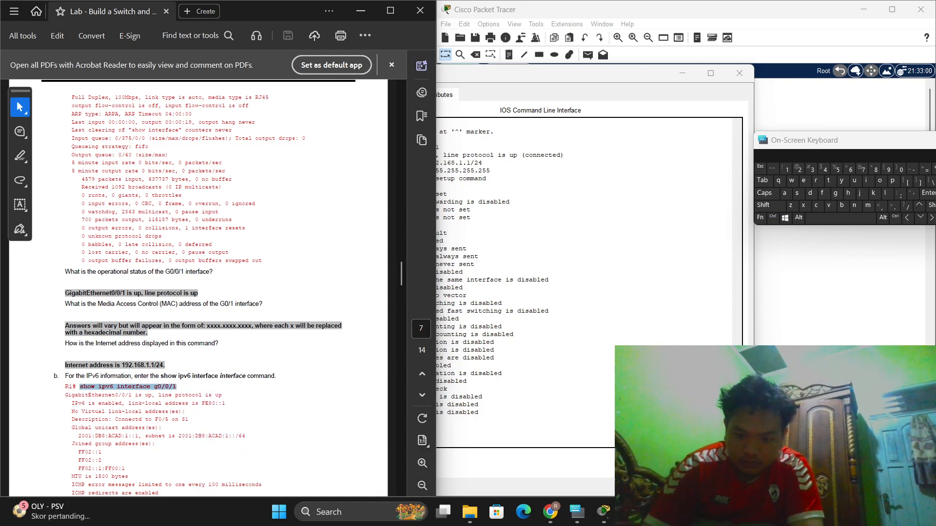
key("alt+Tab")
key("ctrl+v")
key("BackSpace")
key("BackSpace")
key("BackSpace")
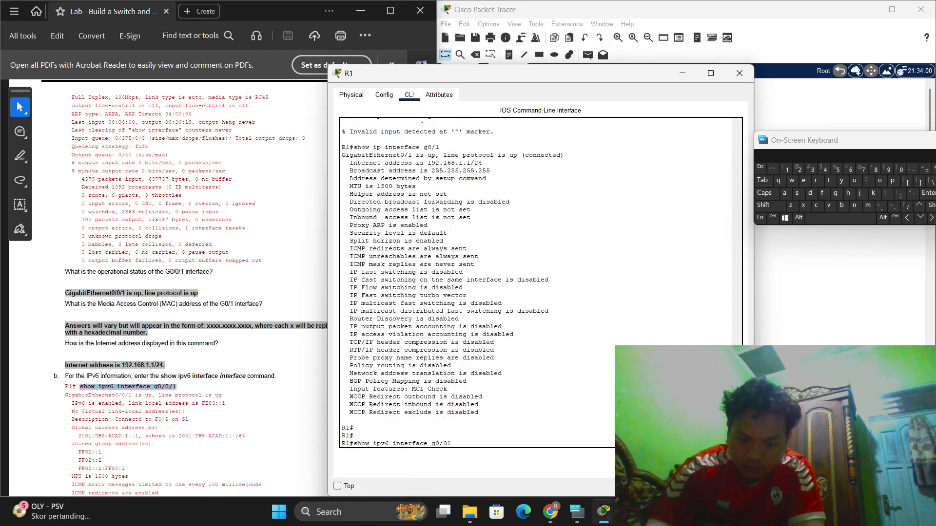
type("1")
key("Return")
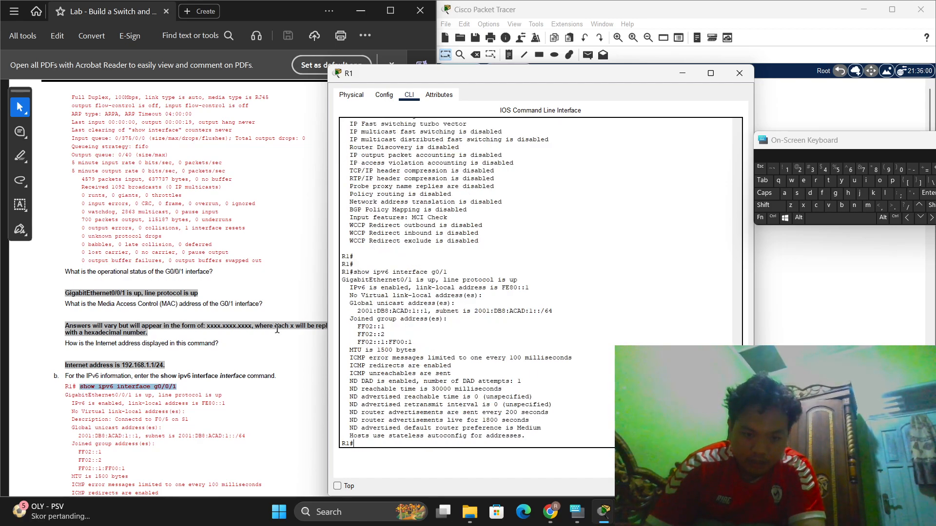
Step: Run show ip interface brief on R1, copying the command from Step 3 of the lab
scroll(277, 329, "down", 8)
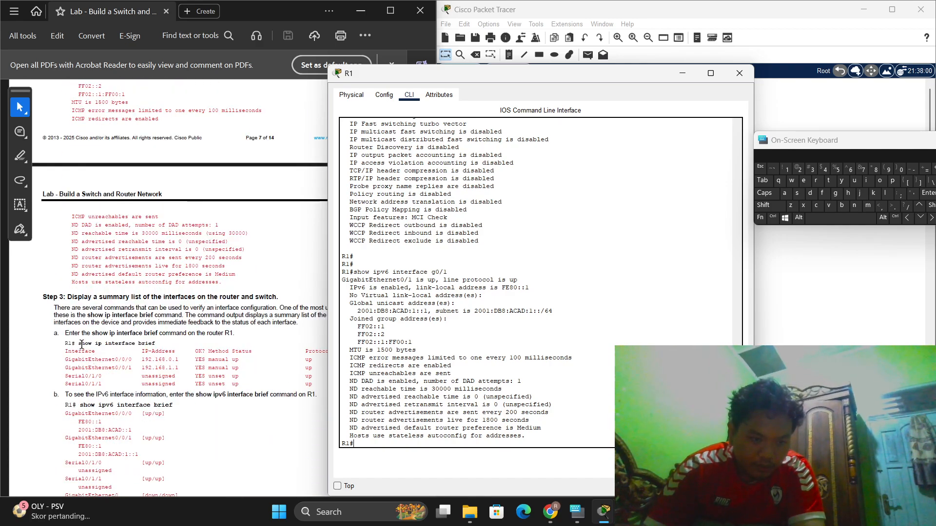
left_click_drag(79, 343, 156, 344)
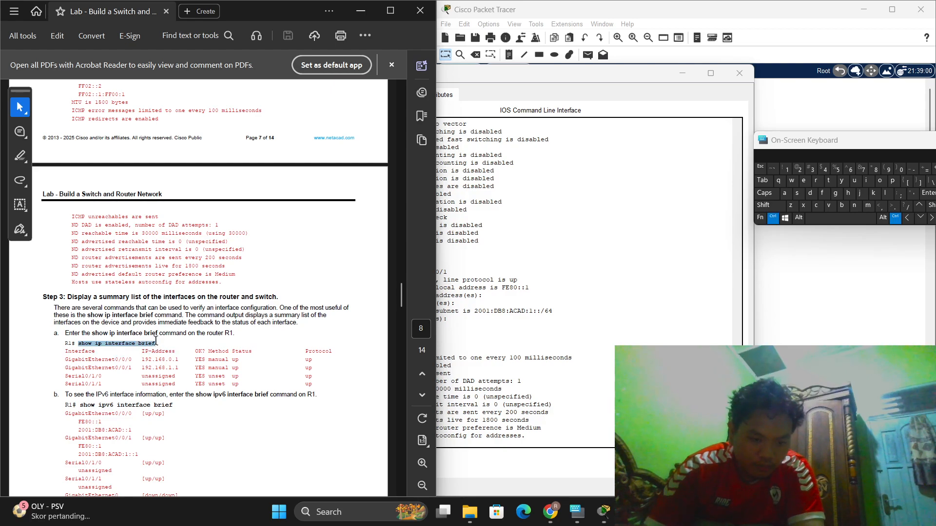
key("ctrl+c")
key("alt+Tab")
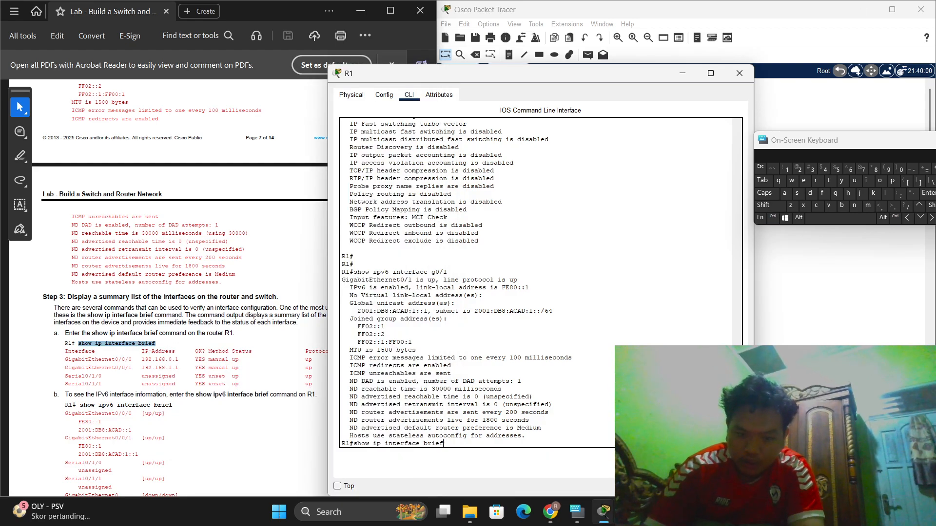
key("ctrl+v")
key("Return")
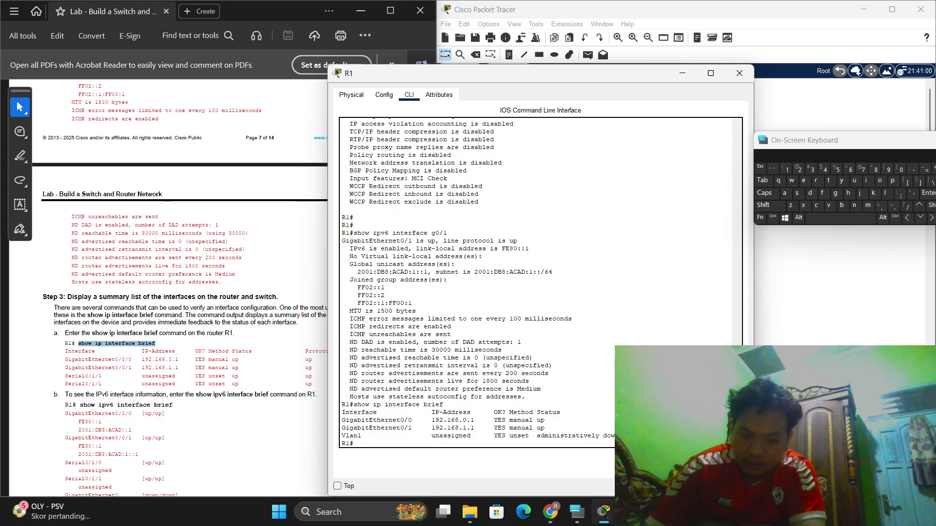
Step: Run show ipv6 interface brief on R1, copying the command from the lab document
scroll(233, 393, "down", 5)
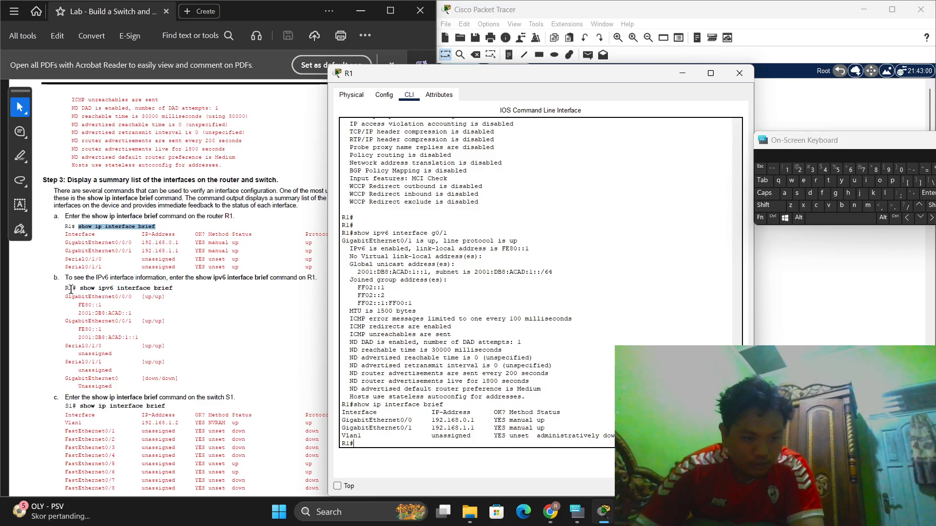
left_click(78, 289)
left_click_drag(79, 289, 172, 288)
key("ctrl+c")
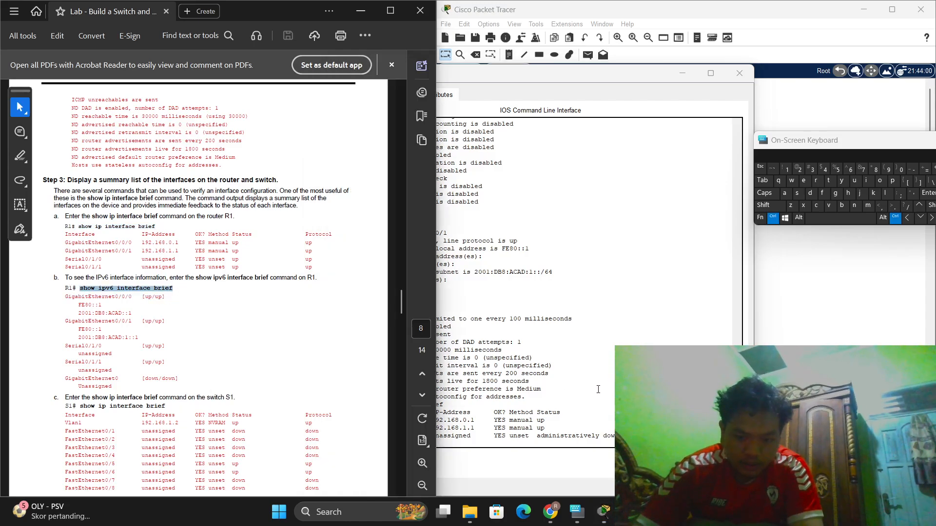
left_click(598, 389)
key("ctrl+v")
key("Return")
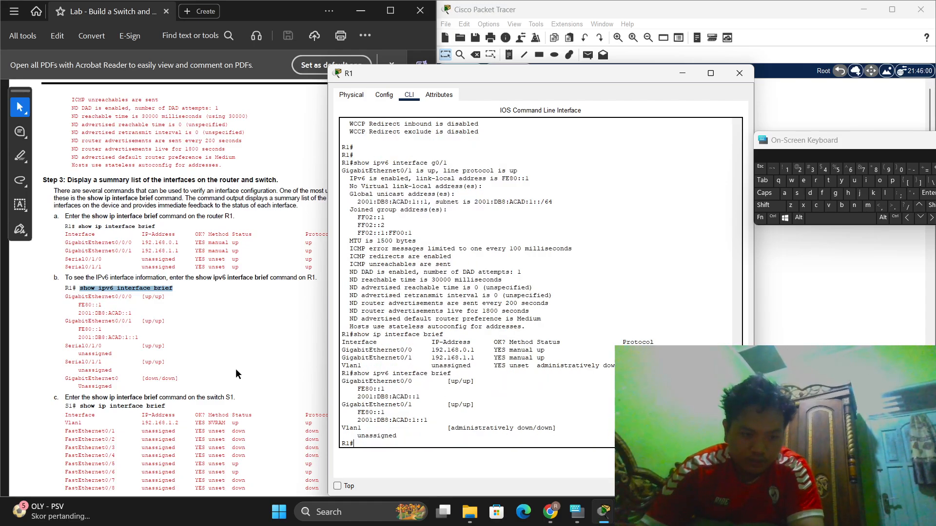
Step: Copy the show ip interface brief command from Step 3c of the lab, close R1's window and open S1's CLI
scroll(237, 375, "down", 3)
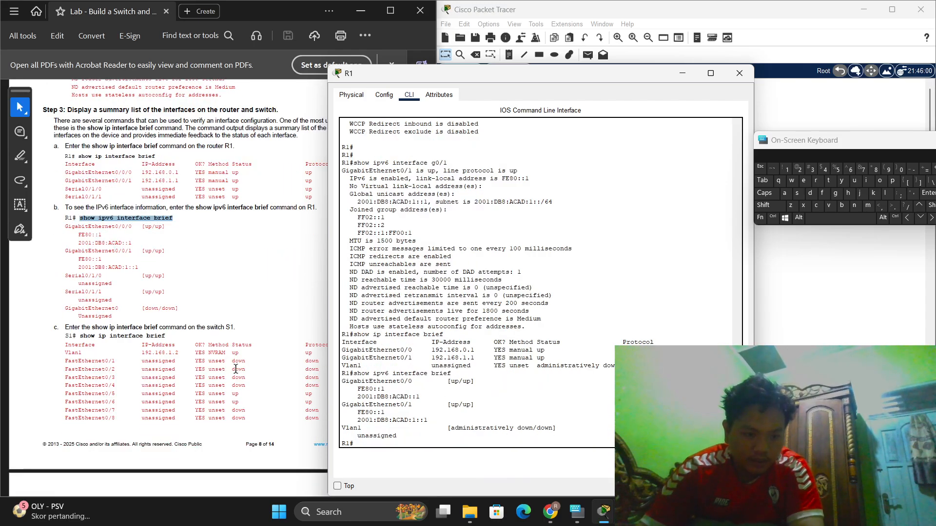
left_click(80, 335)
left_click_drag(80, 336, 165, 336)
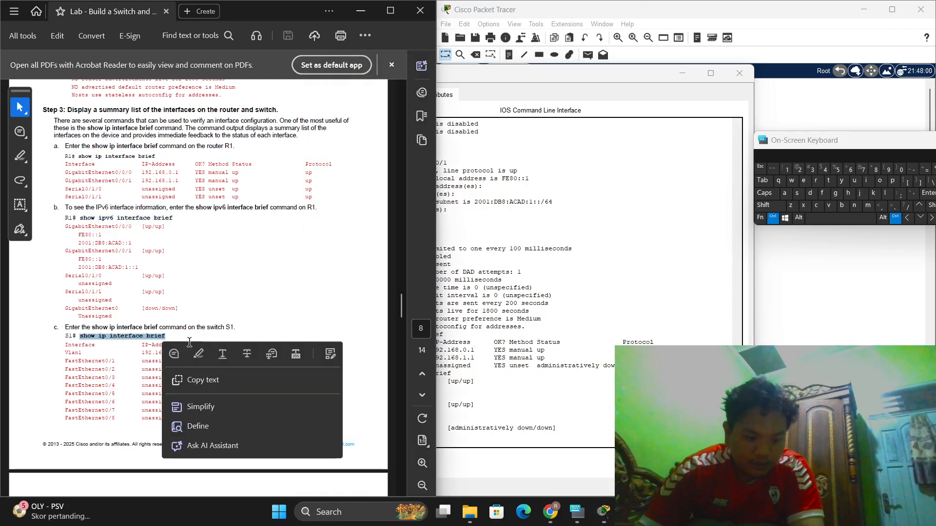
key("ctrl+c")
key("alt+Tab")
key("ctrl+v")
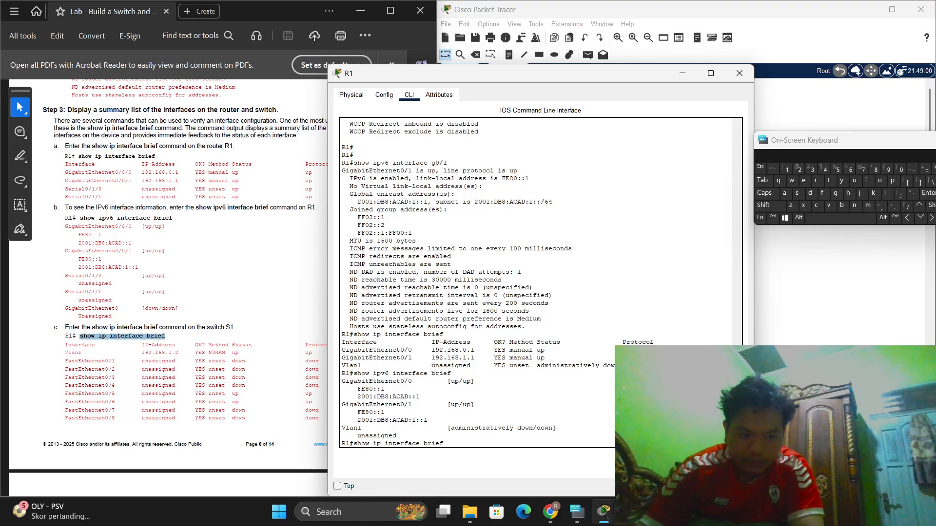
left_click(739, 73)
left_click(557, 289)
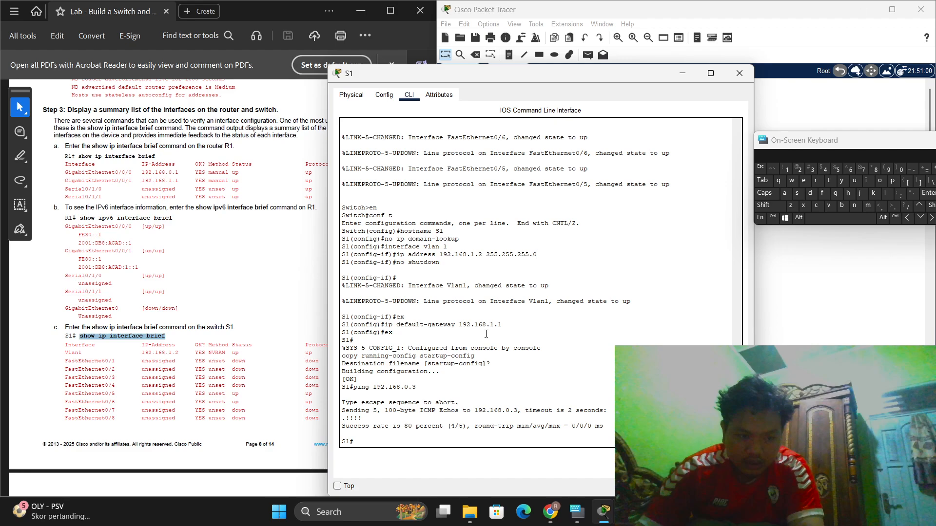
Step: Run show ip interface brief on S1 and page through the complete interface list
key("ctrl+v")
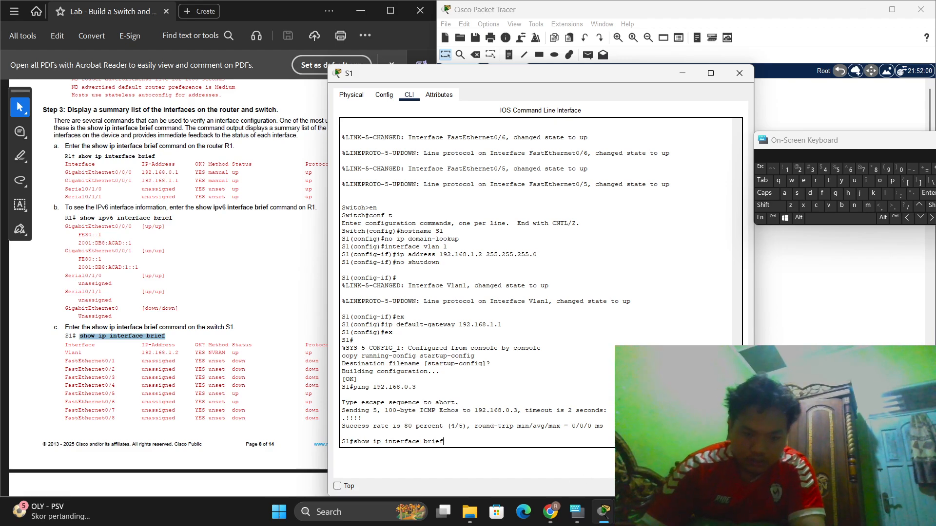
key("Return")
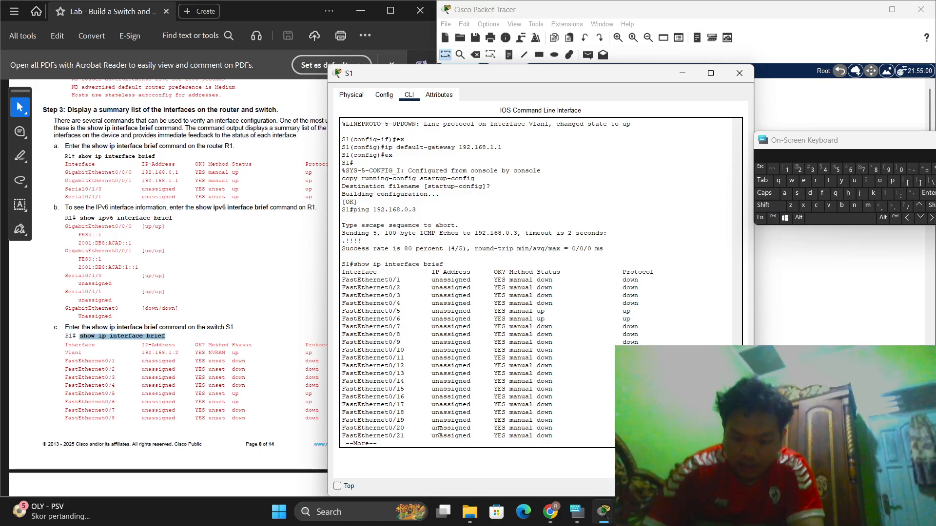
key("Return")
key("Return")
key("Return")
key("Return")
key("Return")
key("Return")
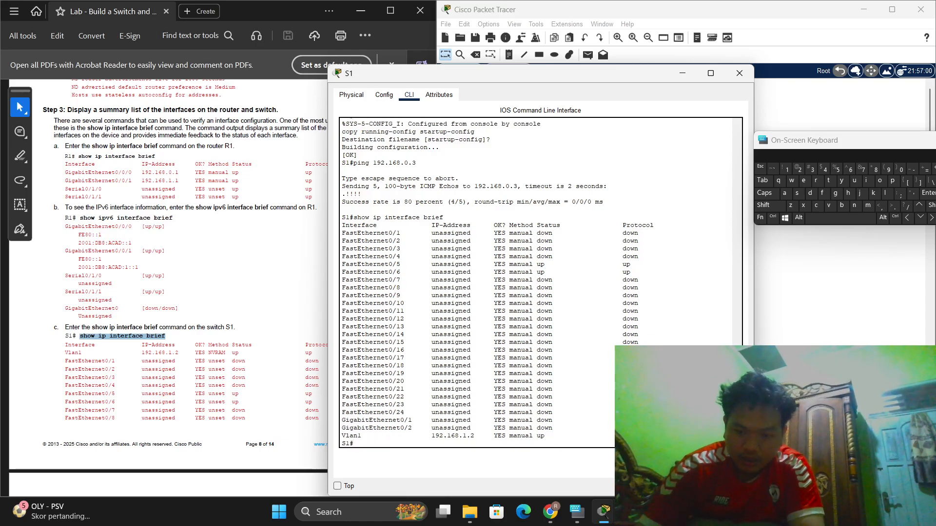
Step: Review the lab's expected S1 interface list and the Reflection Questions, and close S1's window
scroll(138, 261, "down", 3)
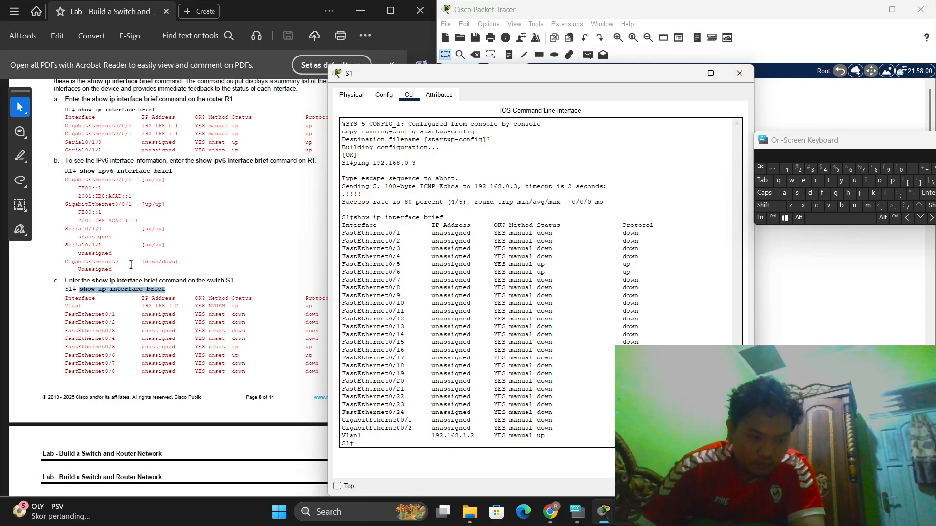
scroll(139, 260, "down", 4)
scroll(144, 259, "up", 3)
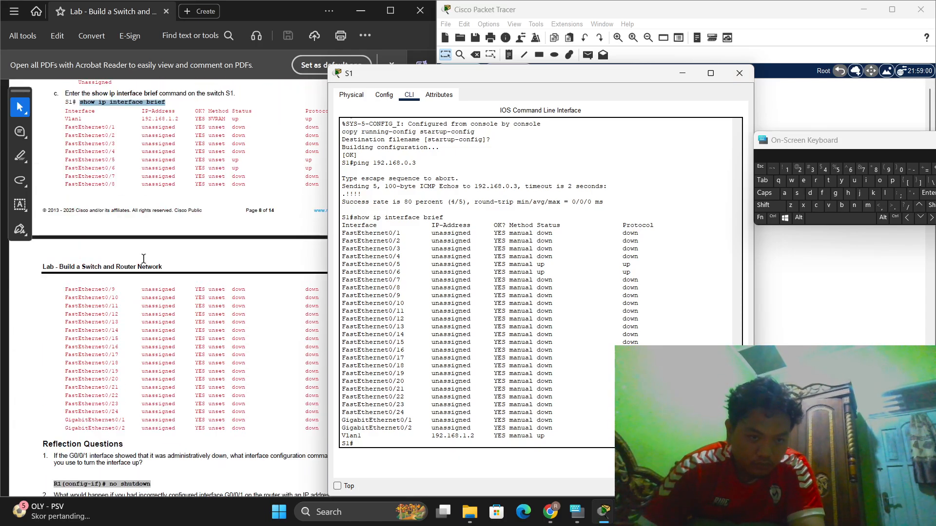
scroll(143, 258, "down", 5)
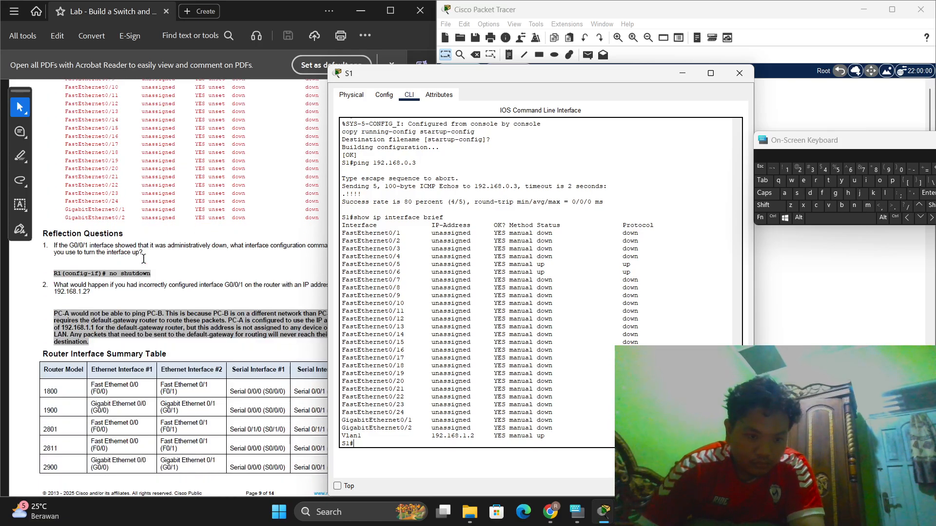
scroll(145, 255, "up", 1)
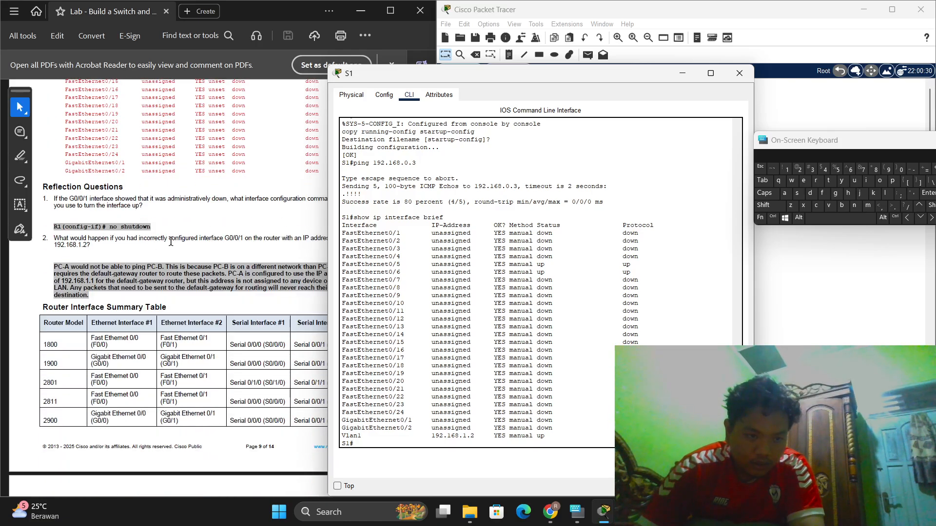
left_click(740, 71)
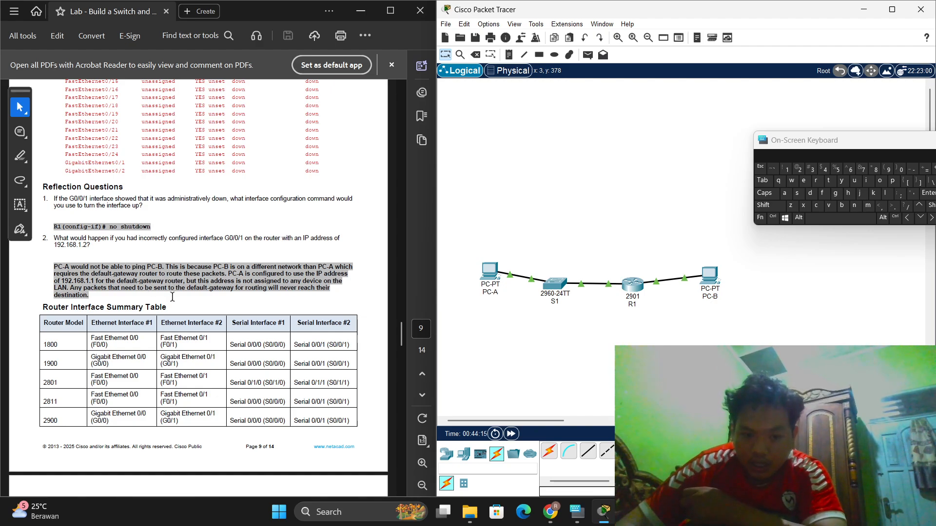
Step: Examine the rest of the lab document, including the Router Interface Summary Table, its note and the Router R1 device configuration
scroll(179, 297, "down", 2)
scroll(179, 298, "up", 1)
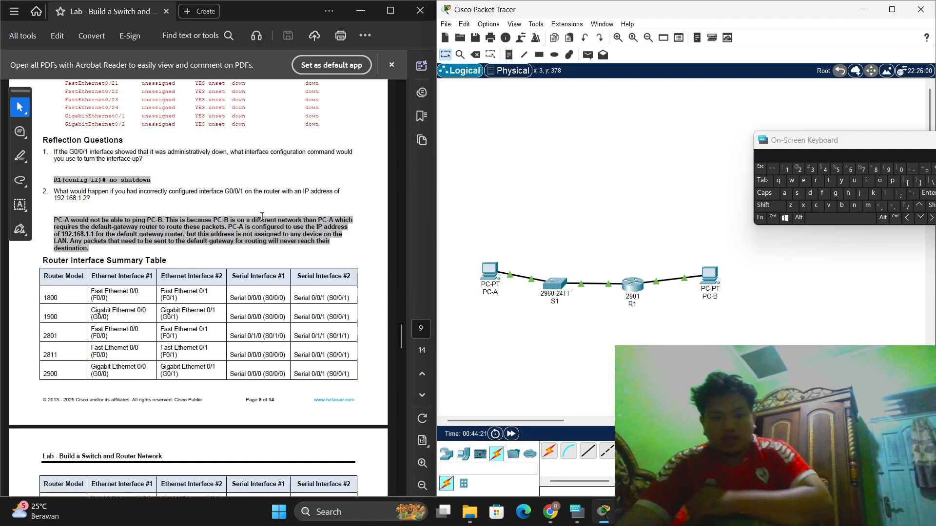
scroll(262, 224, "down", 1)
scroll(262, 223, "down", 4)
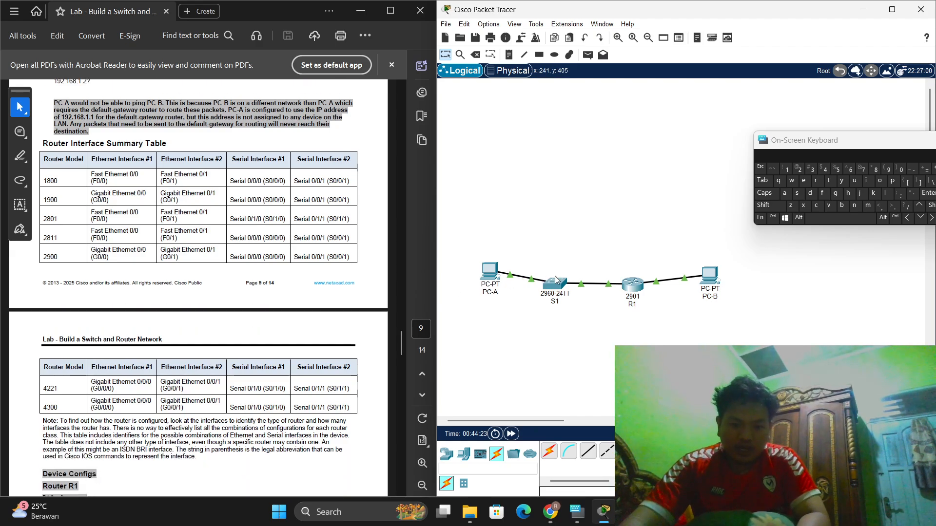
scroll(287, 275, "down", 7)
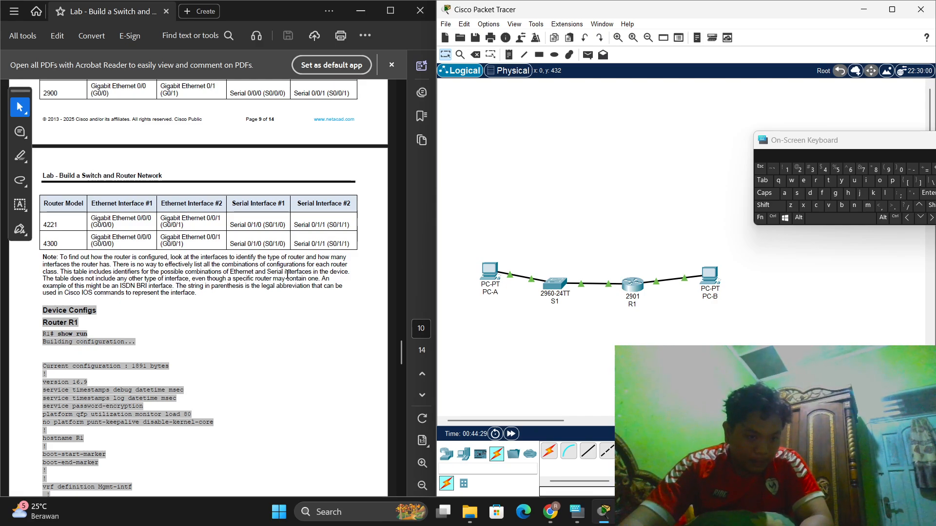
scroll(288, 275, "down", 15)
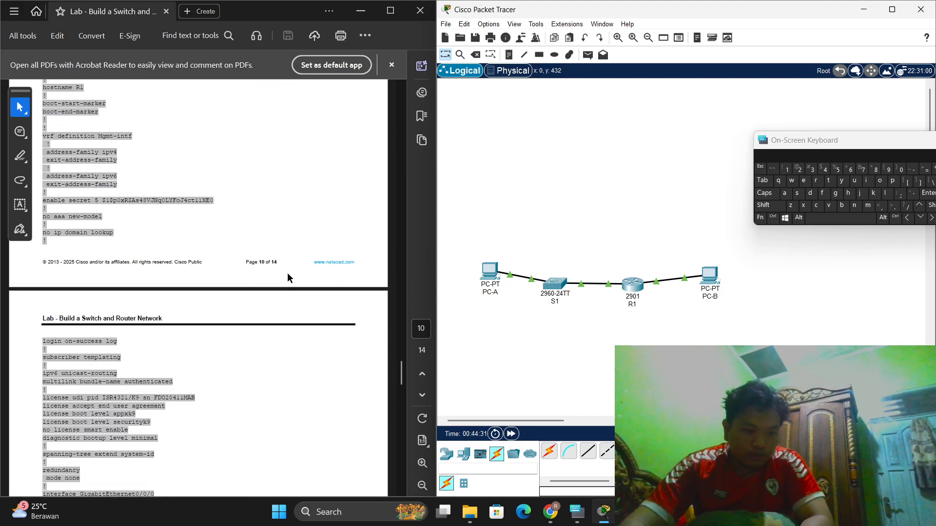
scroll(287, 277, "up", 20)
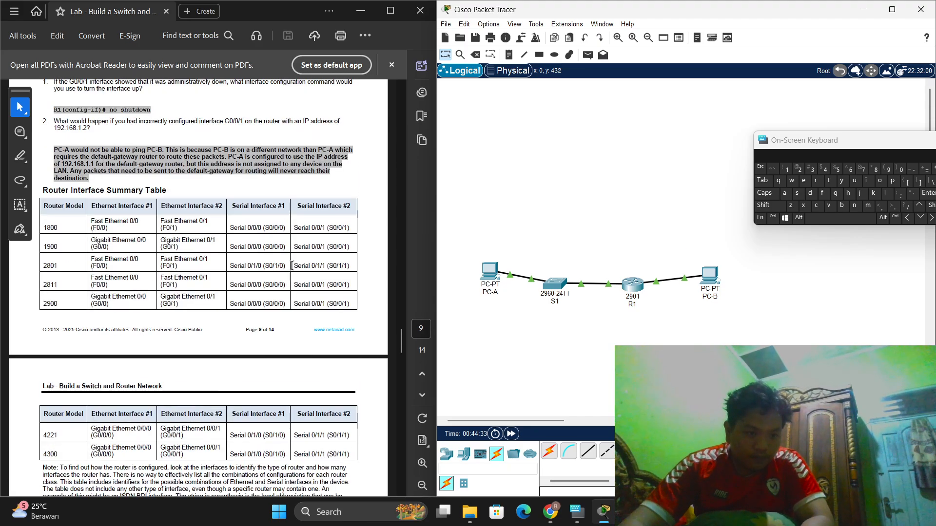
scroll(697, 161, "down", 3)
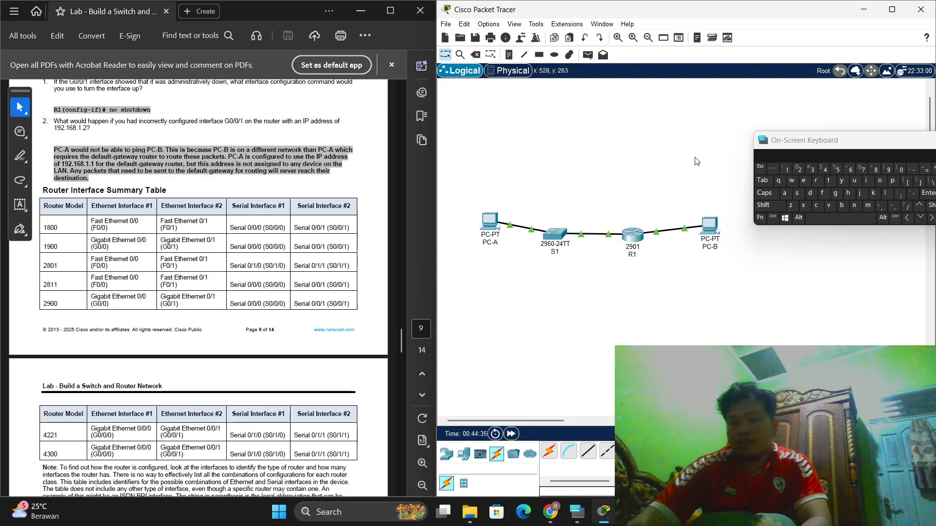
Step: Switch to OBS and enlarge the Video Capture Device source to fill the whole canvas
left_click(631, 512)
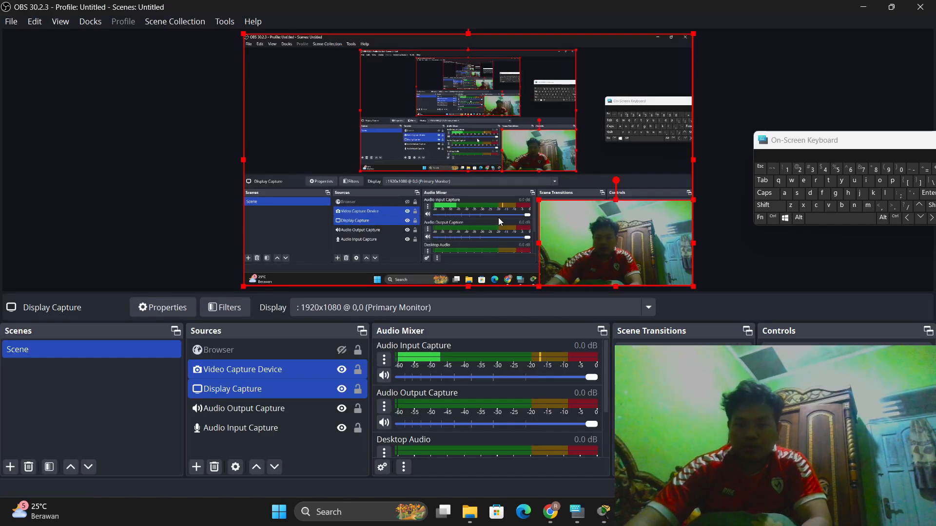
left_click_drag(539, 200, 243, 33)
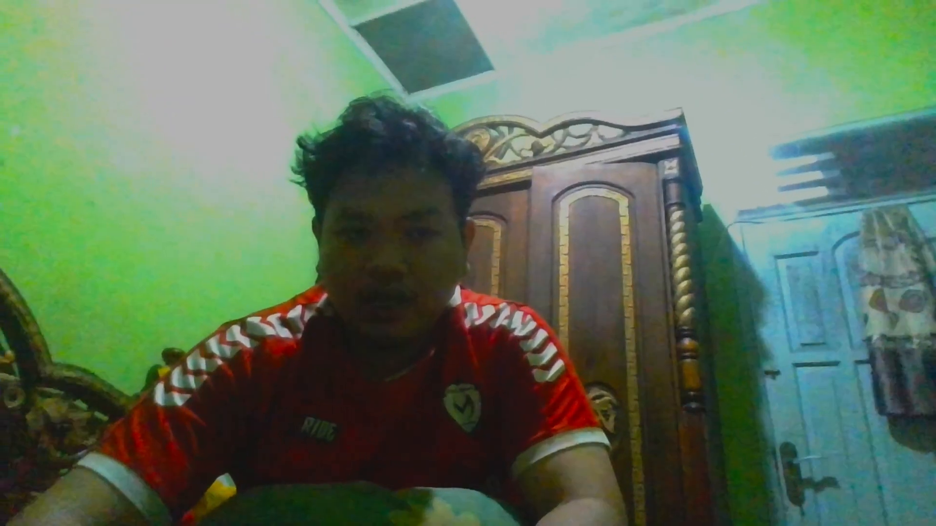